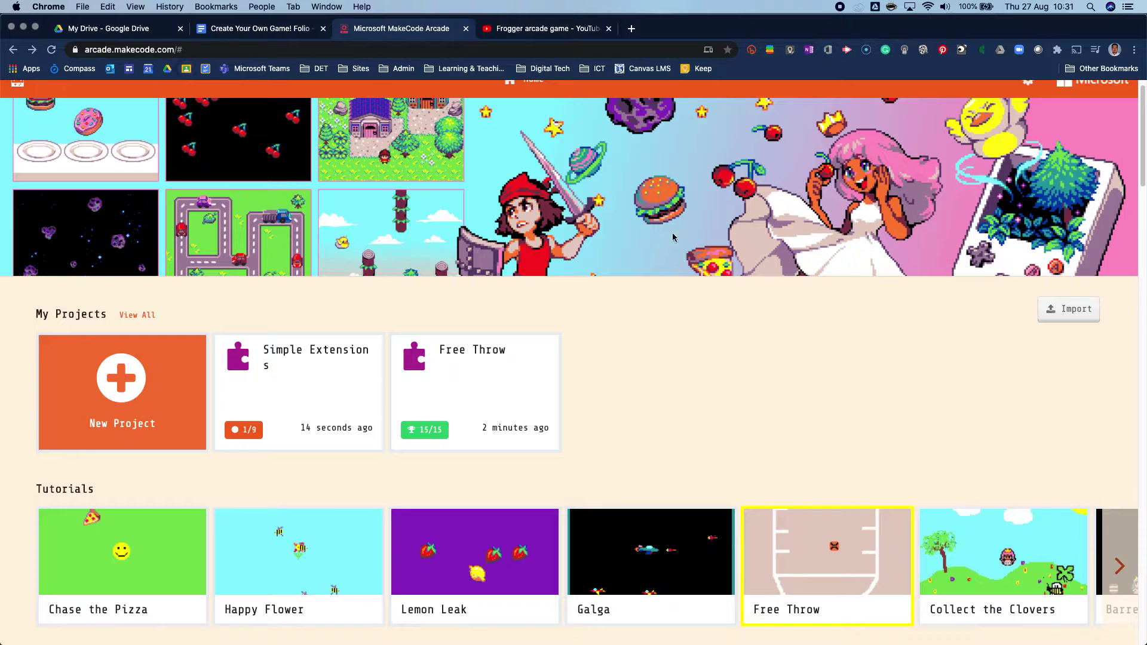
- Start the Maze tutorial with Blocks and dismiss its welcome message
scroll(657, 232, "up", 1)
scroll(651, 233, "down", 2)
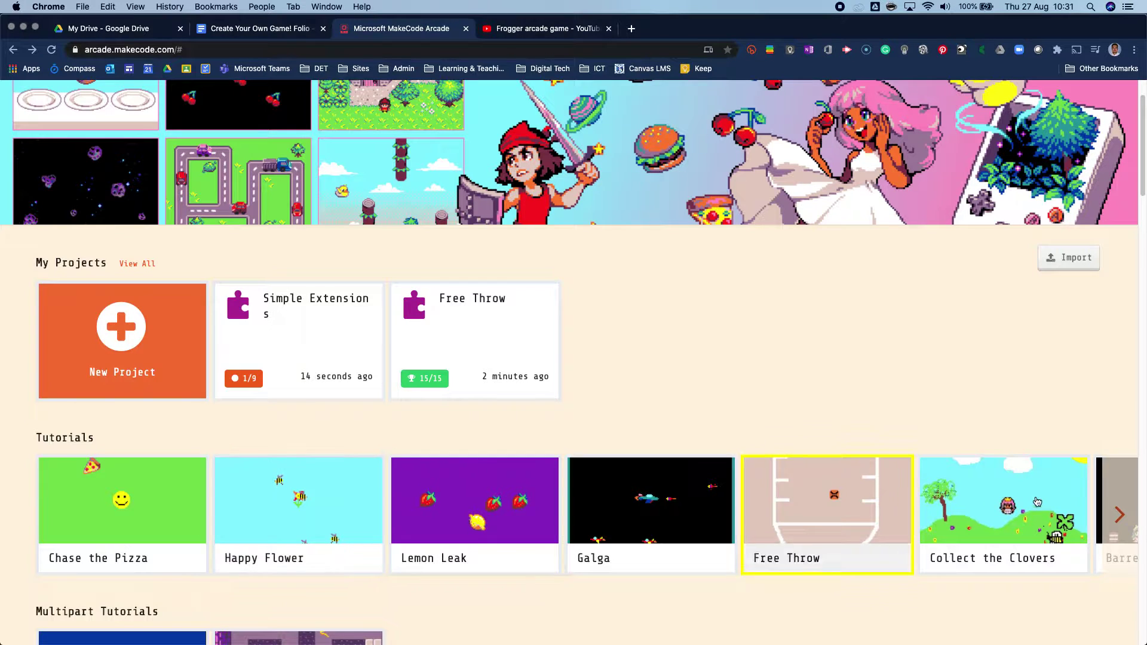
left_click(1115, 514)
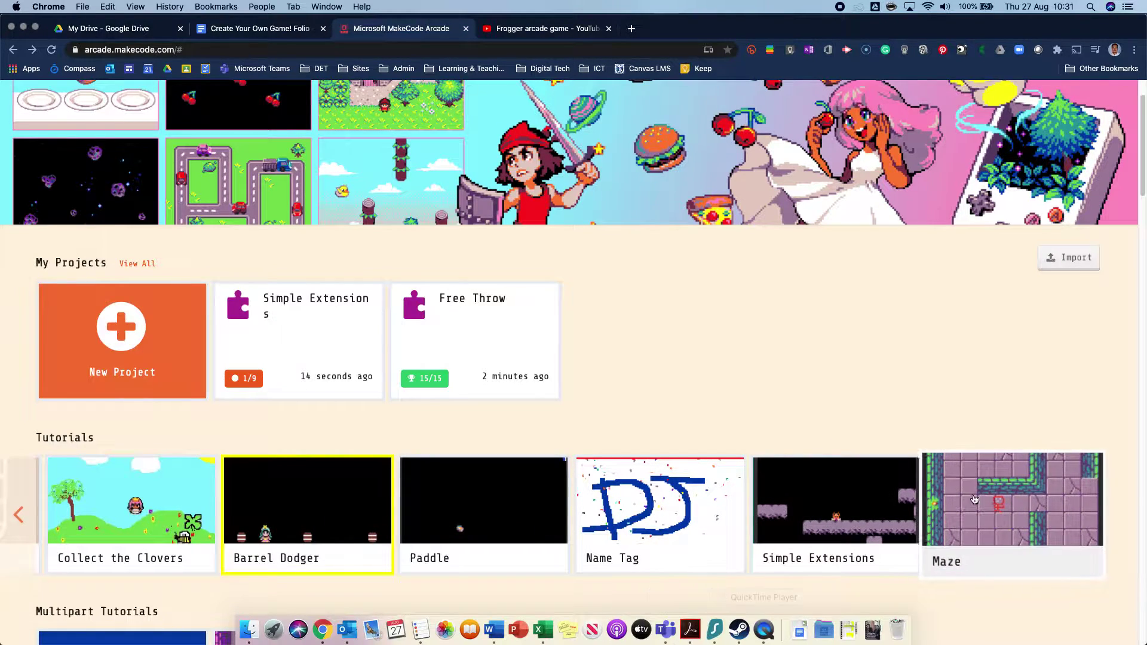
left_click(1019, 488)
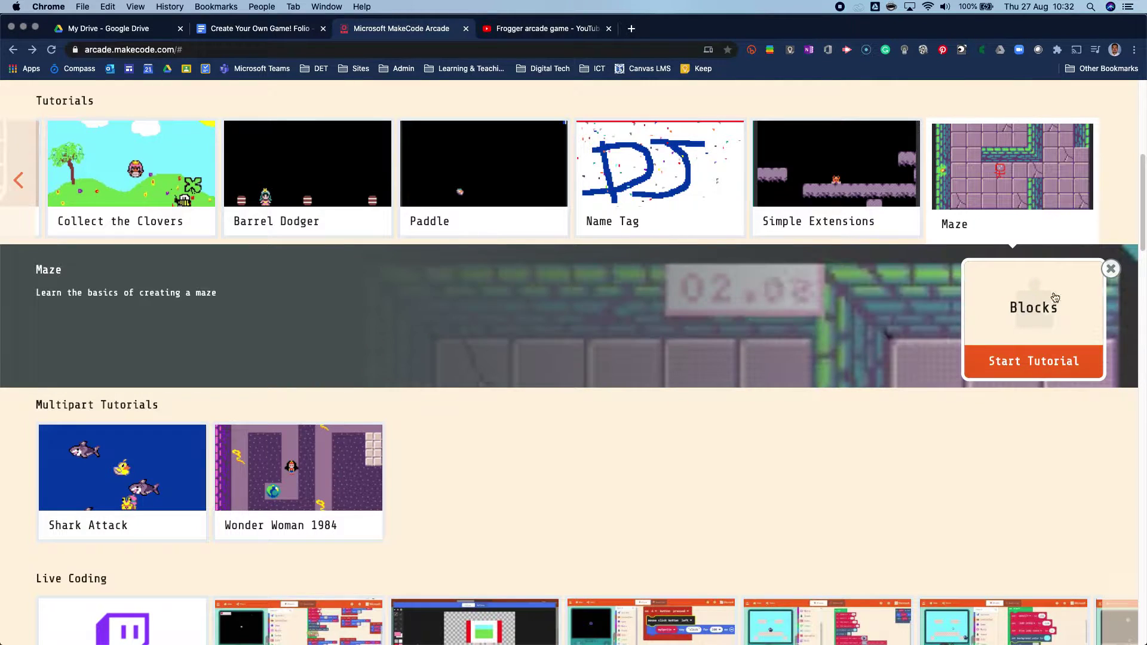
left_click(1061, 371)
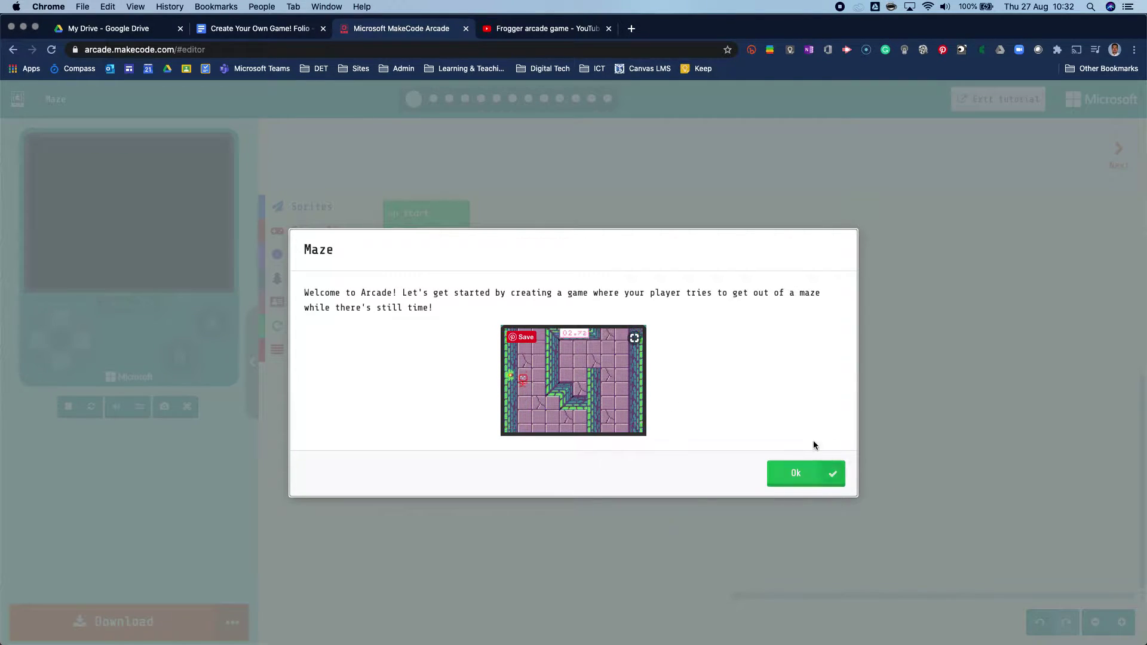
left_click(787, 485)
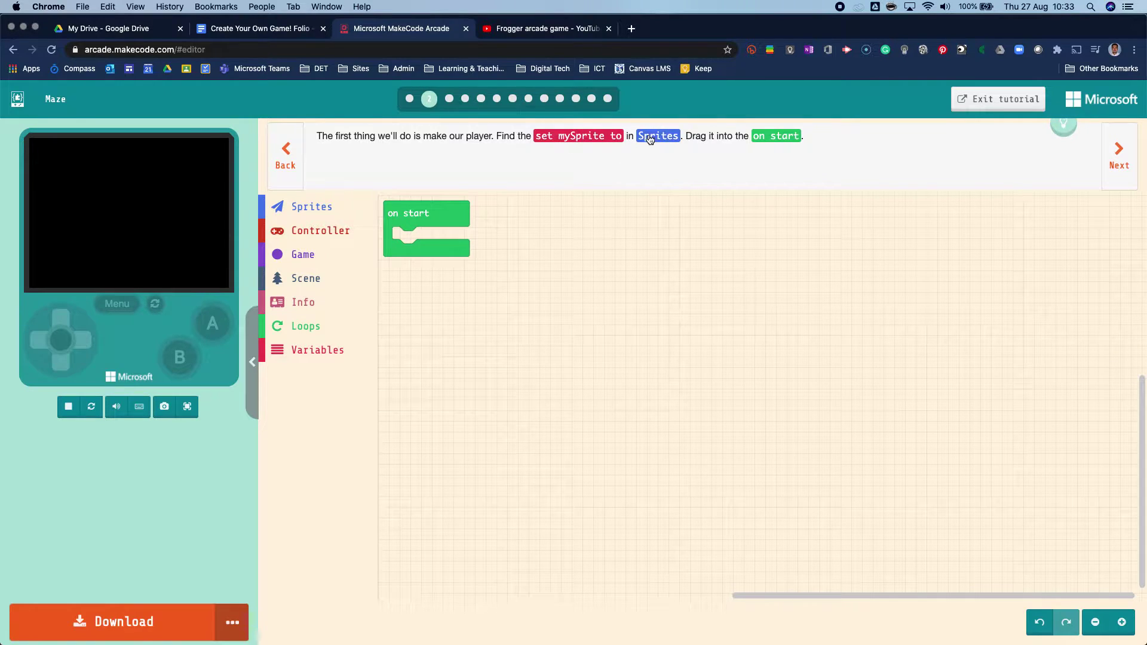
- Add a "set mySprite to" block of kind Player inside "on start" and give it a brown monkey image from the gallery
left_click(335, 212)
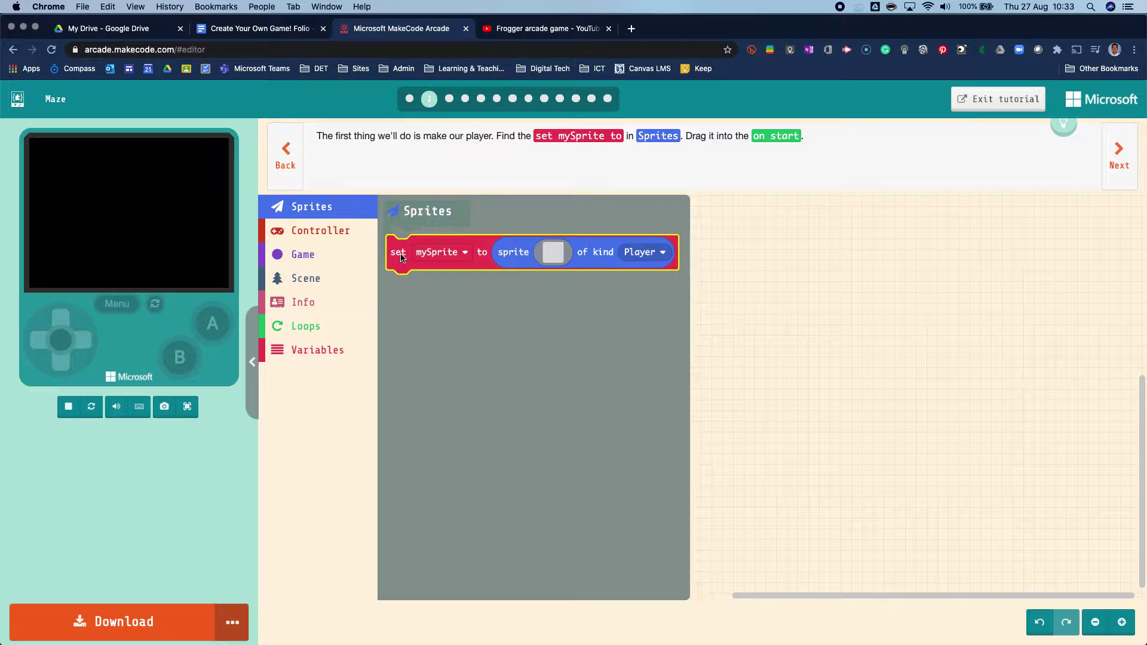
mouse_move(401, 257)
left_mouse_down()
mouse_move(647, 291)
mouse_move(422, 258)
left_mouse_up()
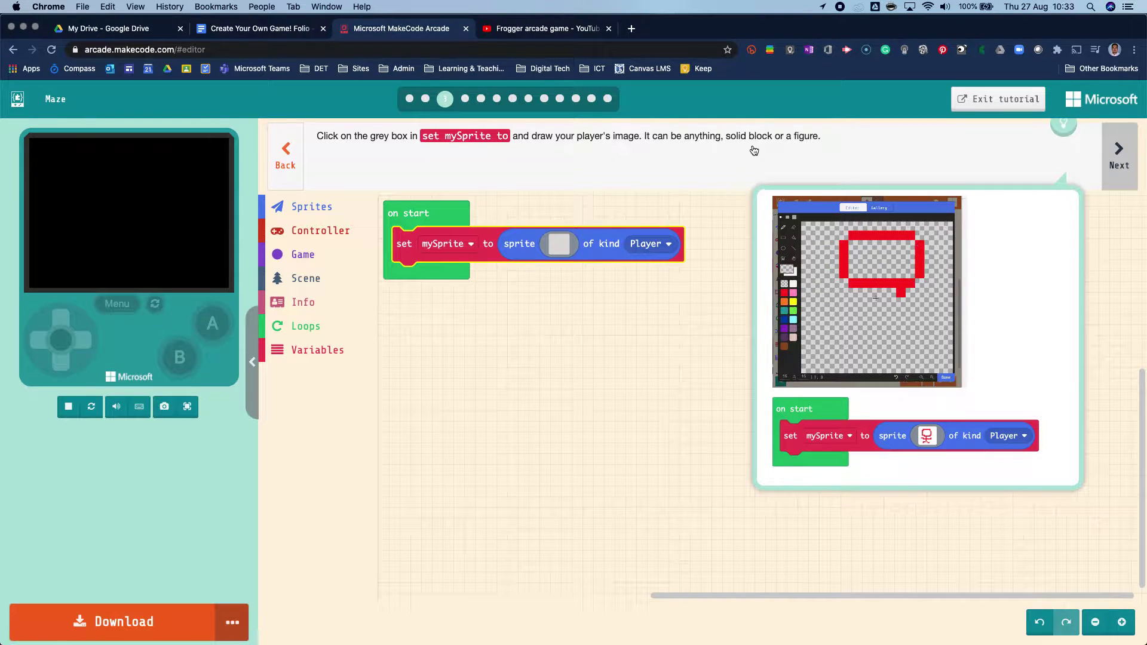
left_click(561, 245)
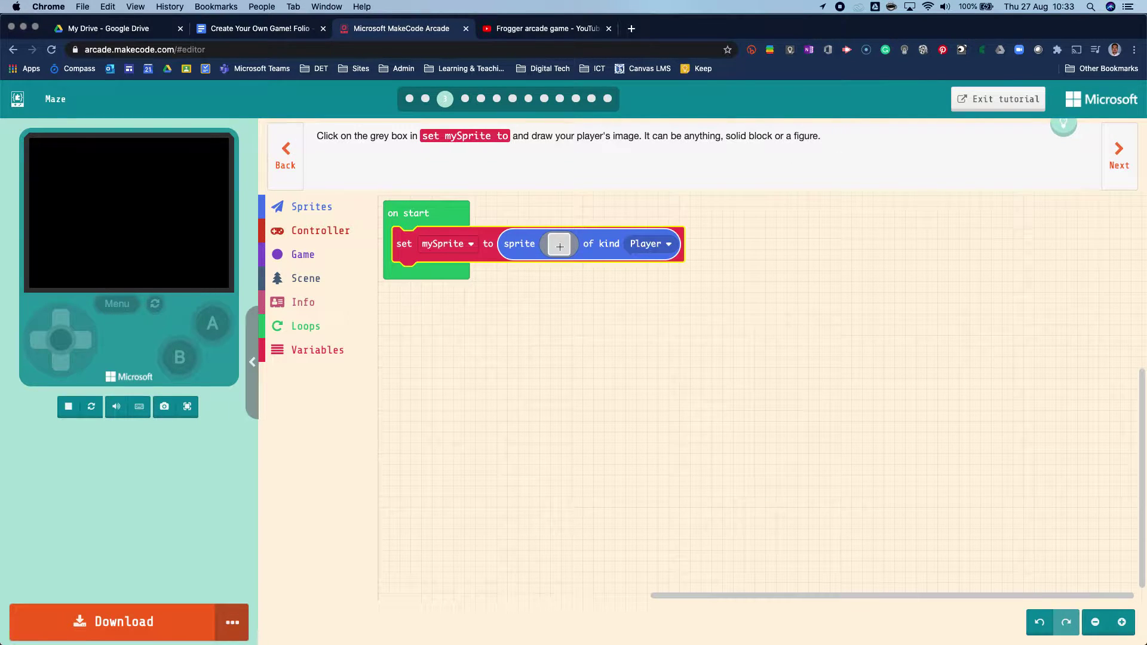
left_click(560, 246)
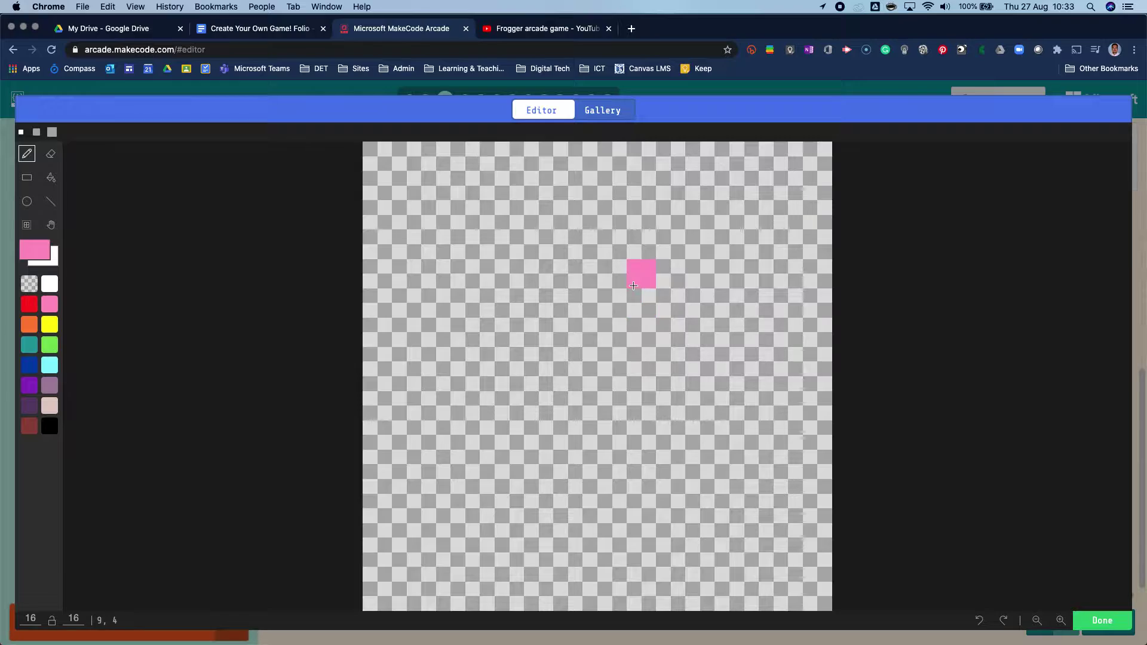
left_click(603, 116)
scroll(610, 297, "down", 1)
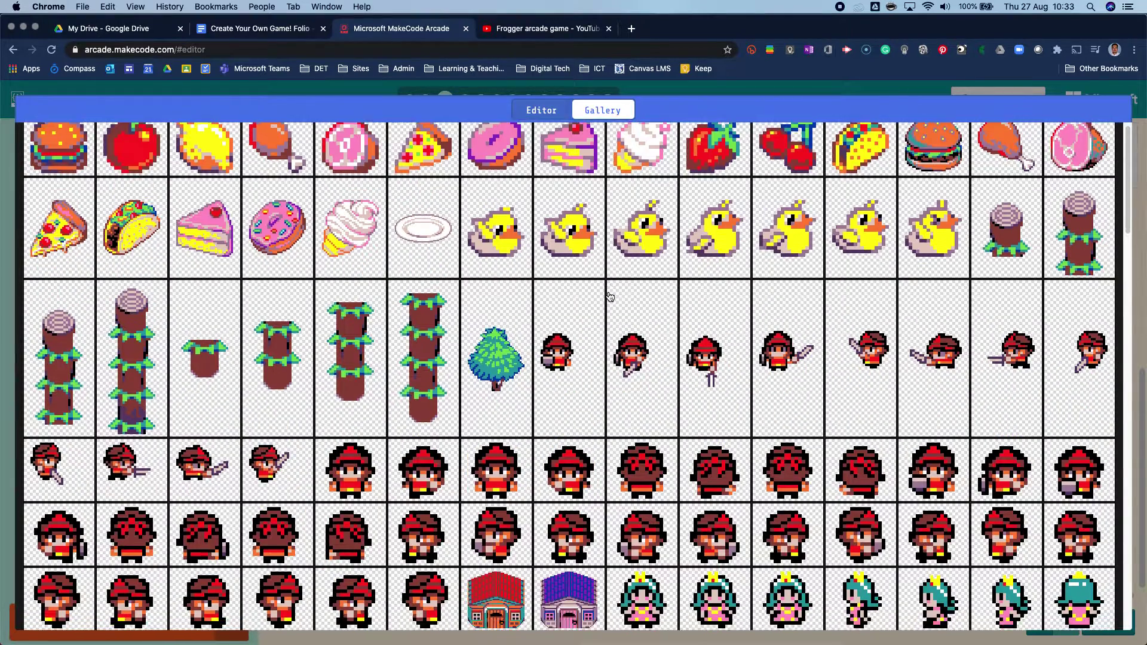
scroll(607, 287, "down", 5)
scroll(602, 280, "down", 15)
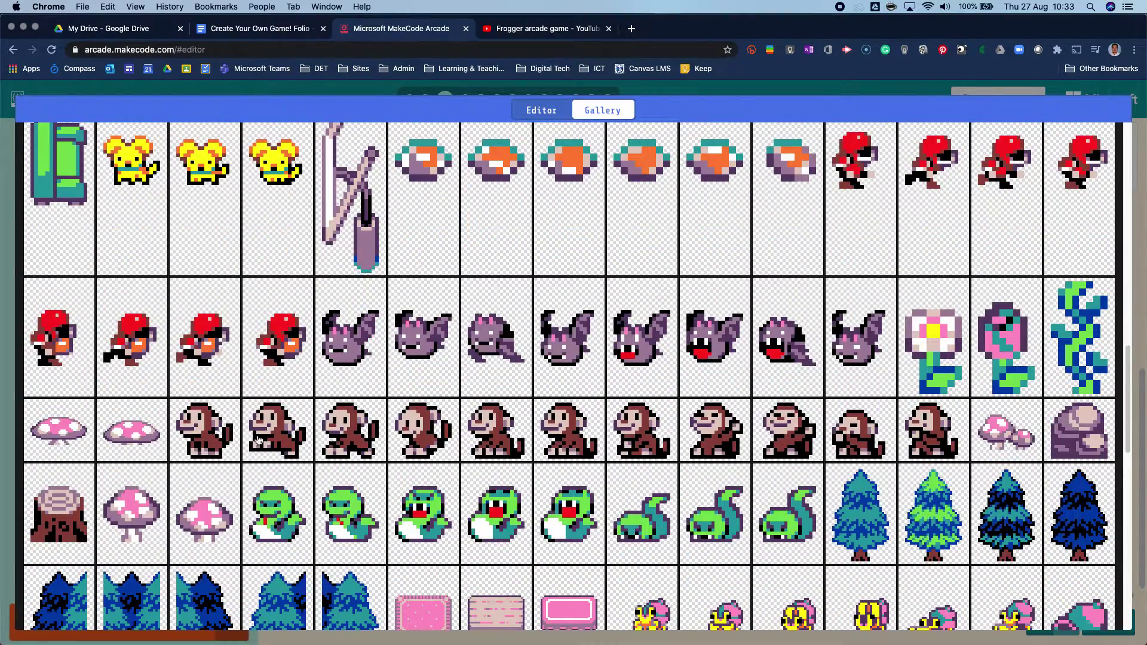
left_click(199, 436)
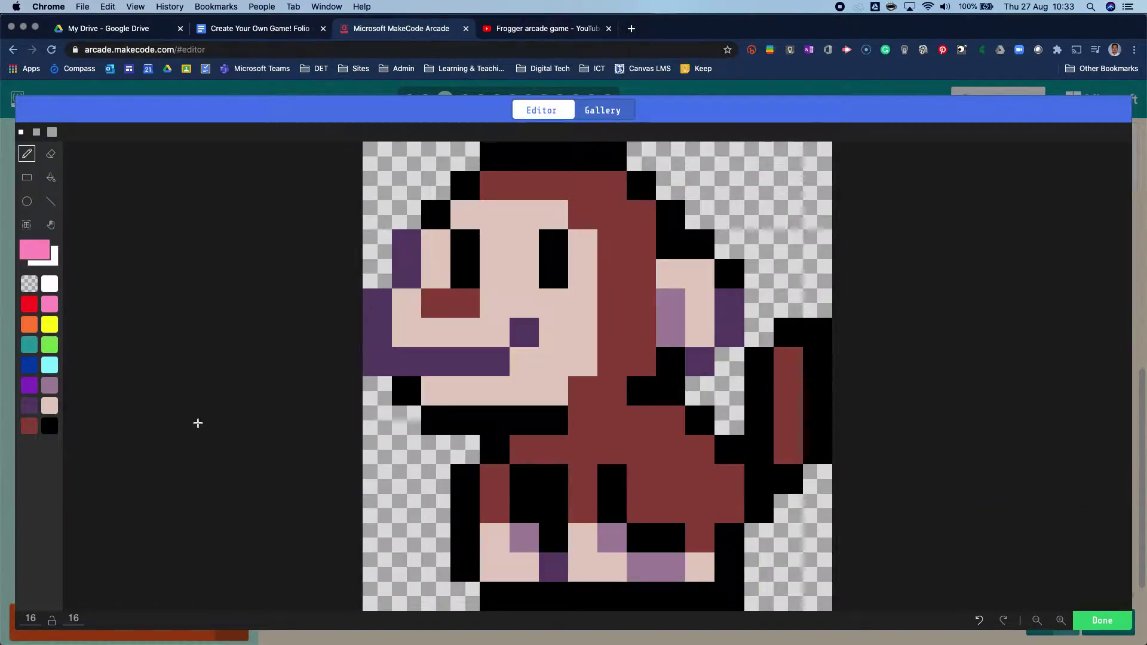
left_click(1102, 620)
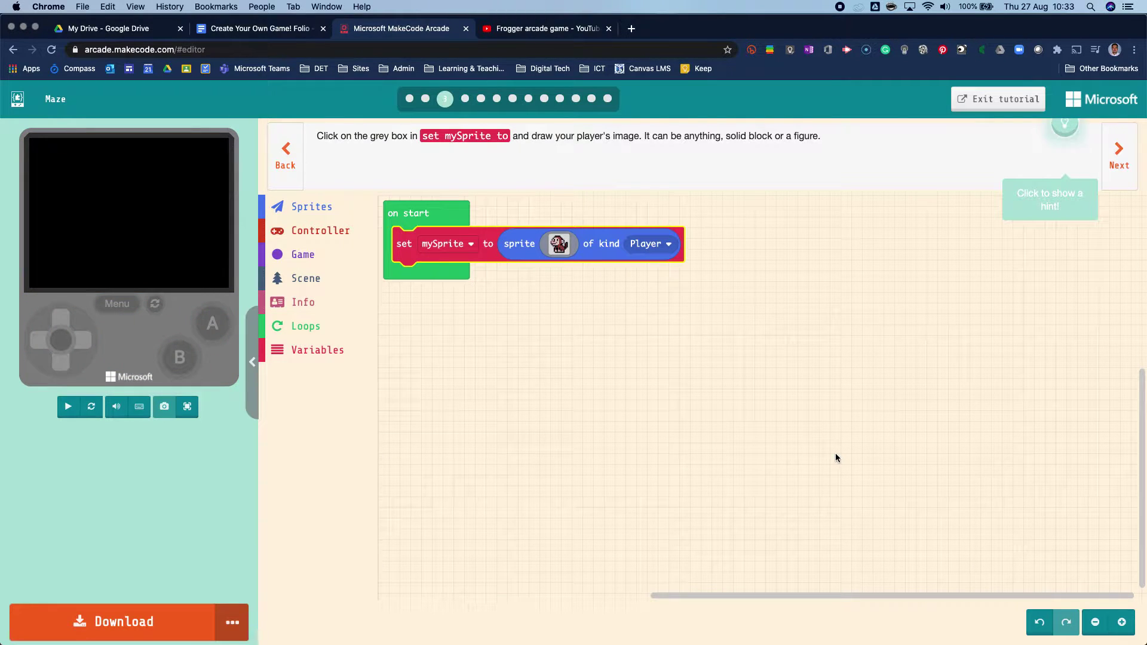
- Advance the tutorial and add a "move mySprite with buttons" block under "set mySprite to"
left_click(1119, 155)
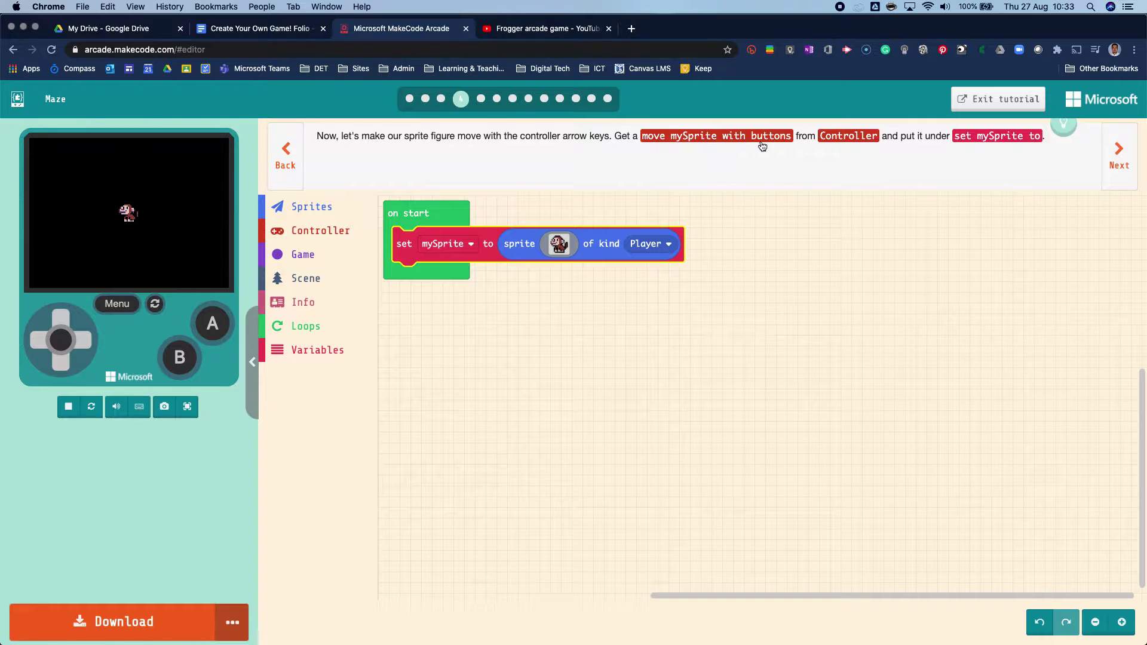
left_click(328, 238)
left_click_drag(400, 247, 411, 285)
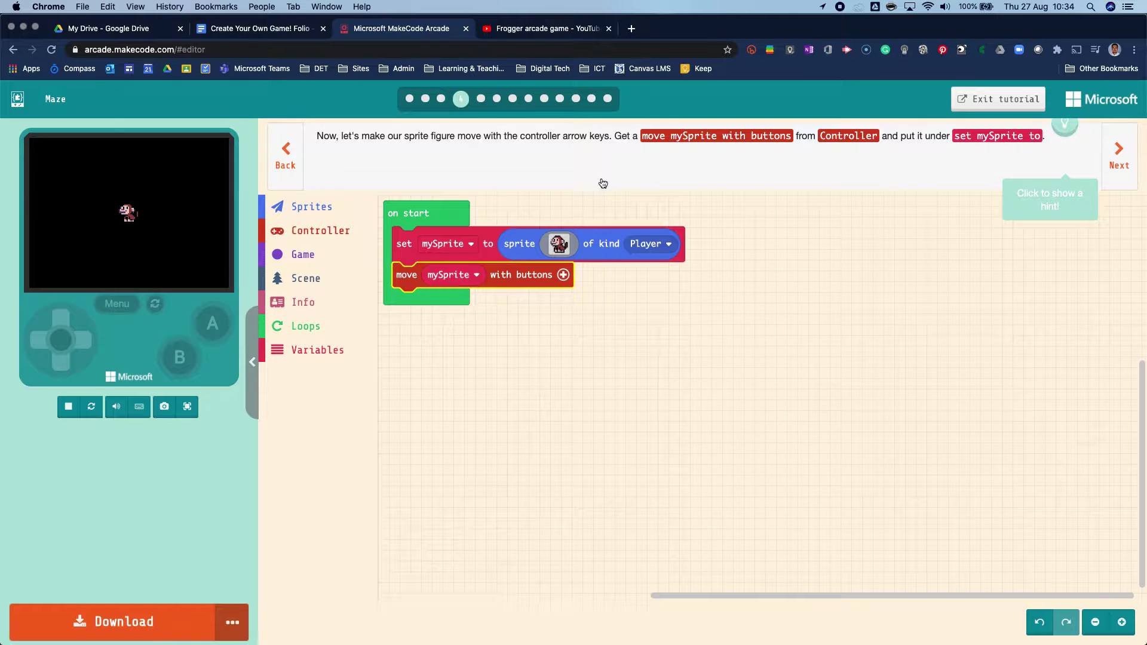
left_click(461, 224)
mouse_move(461, 224)
left_mouse_down()
mouse_move(481, 236)
mouse_move(466, 230)
left_mouse_up()
left_click(397, 199)
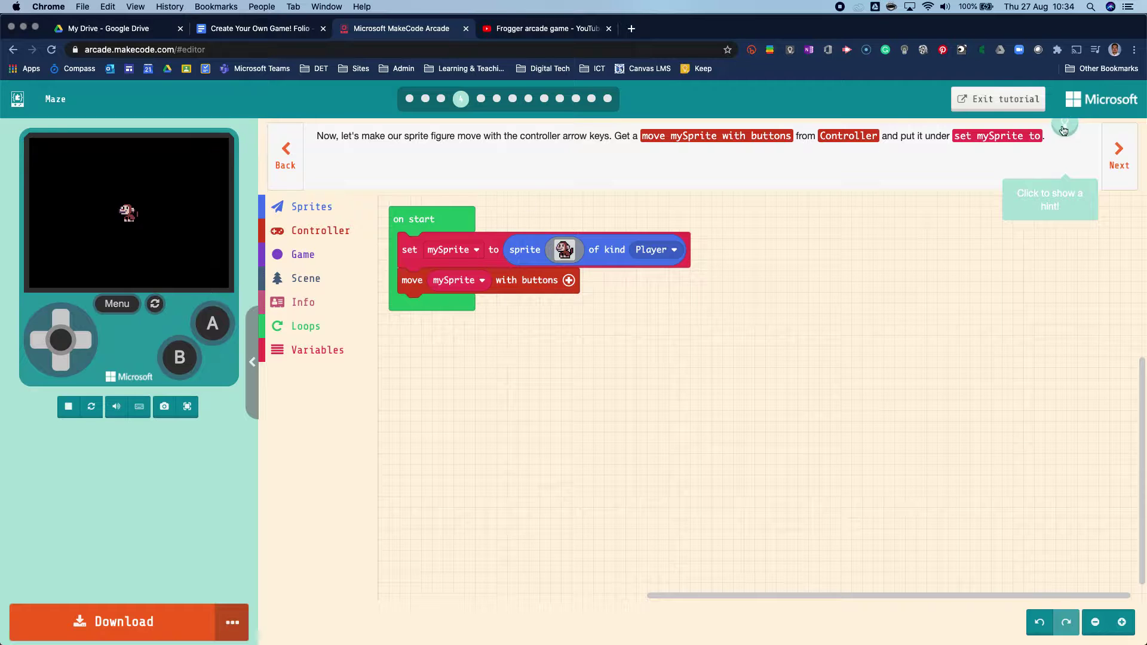
- Advance the tutorial, add a "set tilemap to" block below the move block and open its tilemap for editing
left_click(1118, 156)
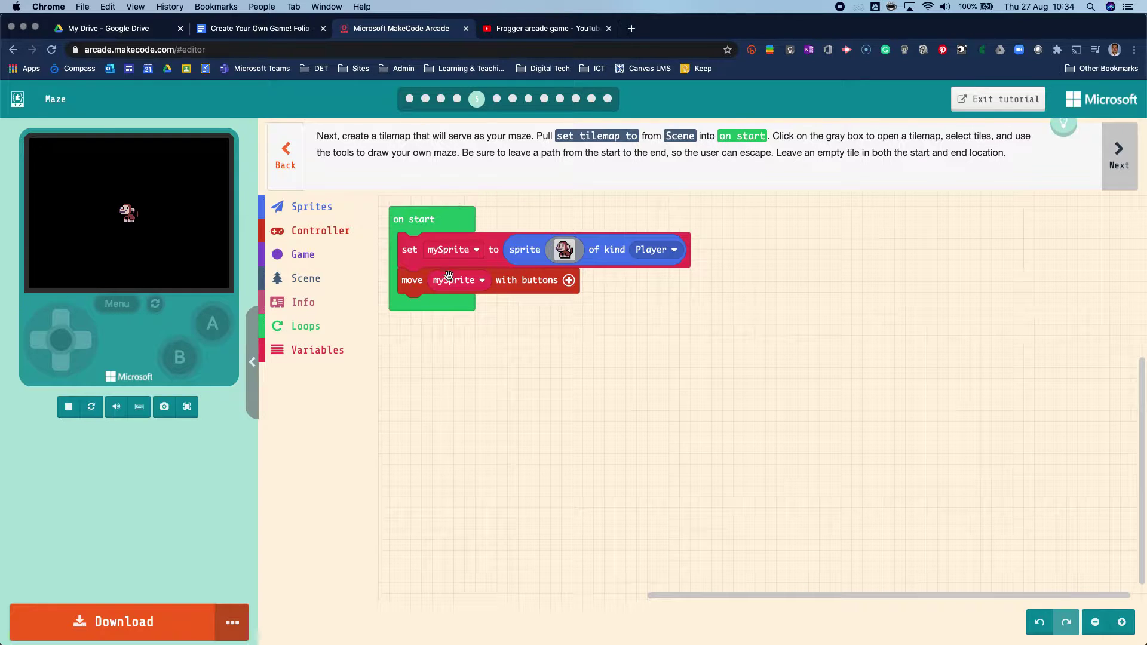
left_click(305, 278)
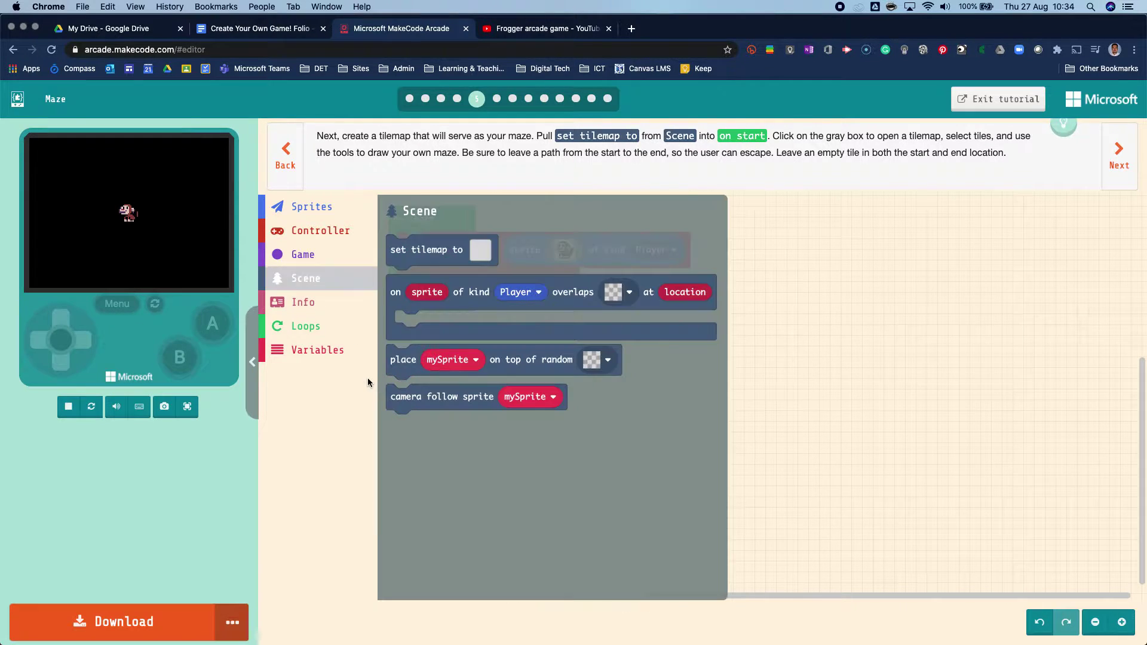
left_click_drag(408, 270, 434, 361)
left_click_drag(425, 322, 424, 320)
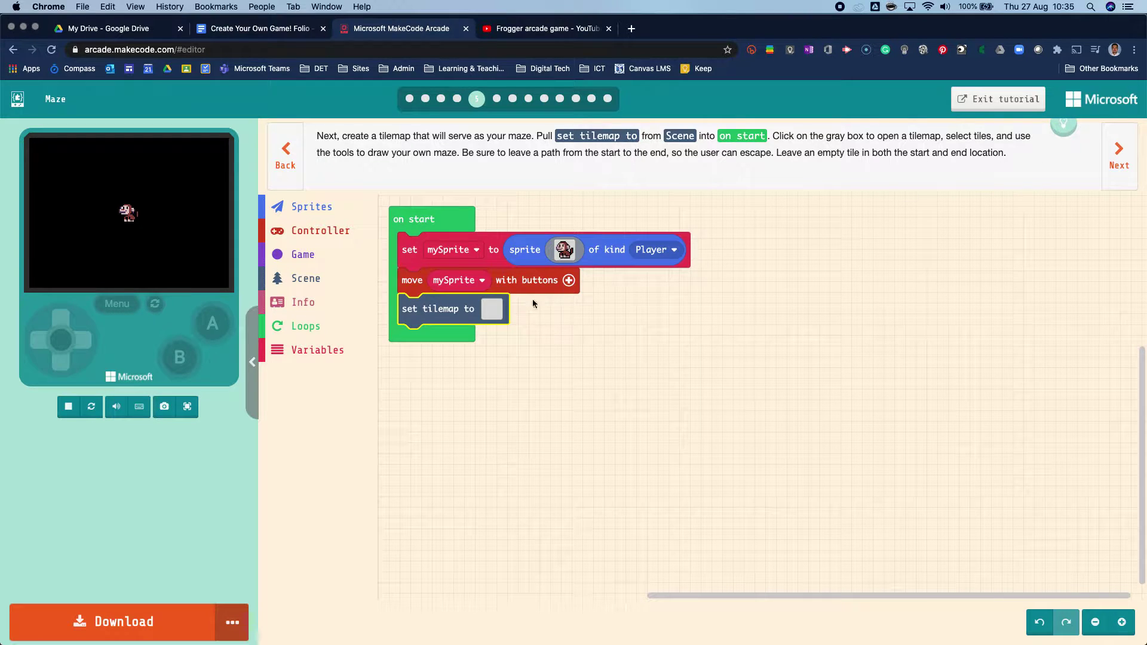
left_click(491, 309)
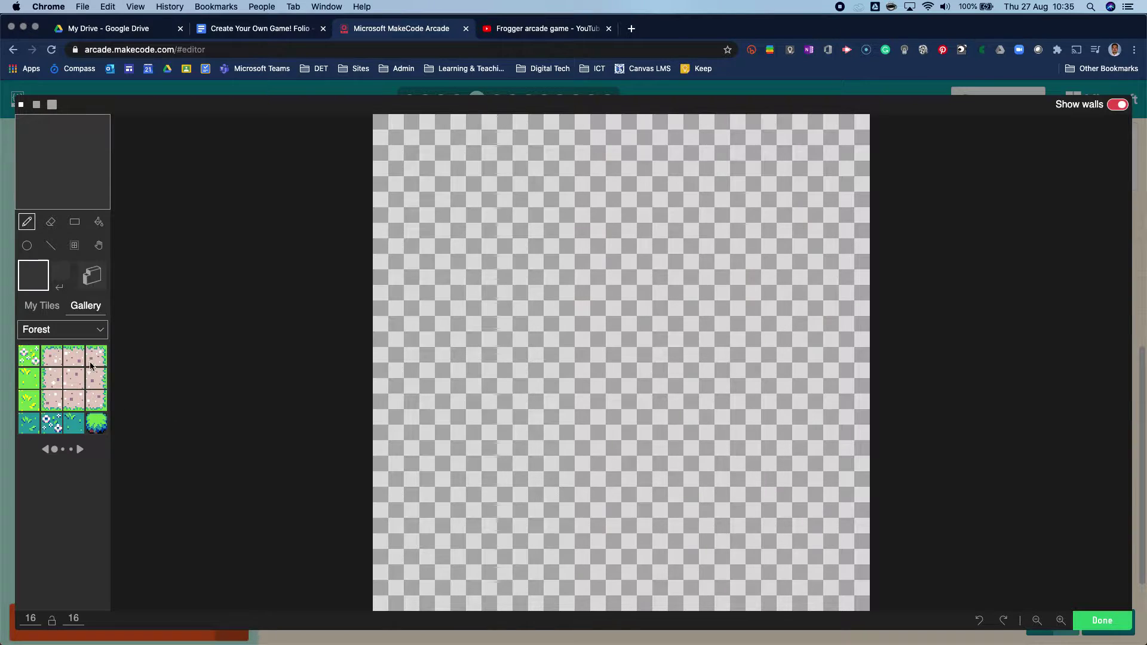
- Try purple Dungeon tiles along the first row of the tilemap and erase them
left_click(72, 334)
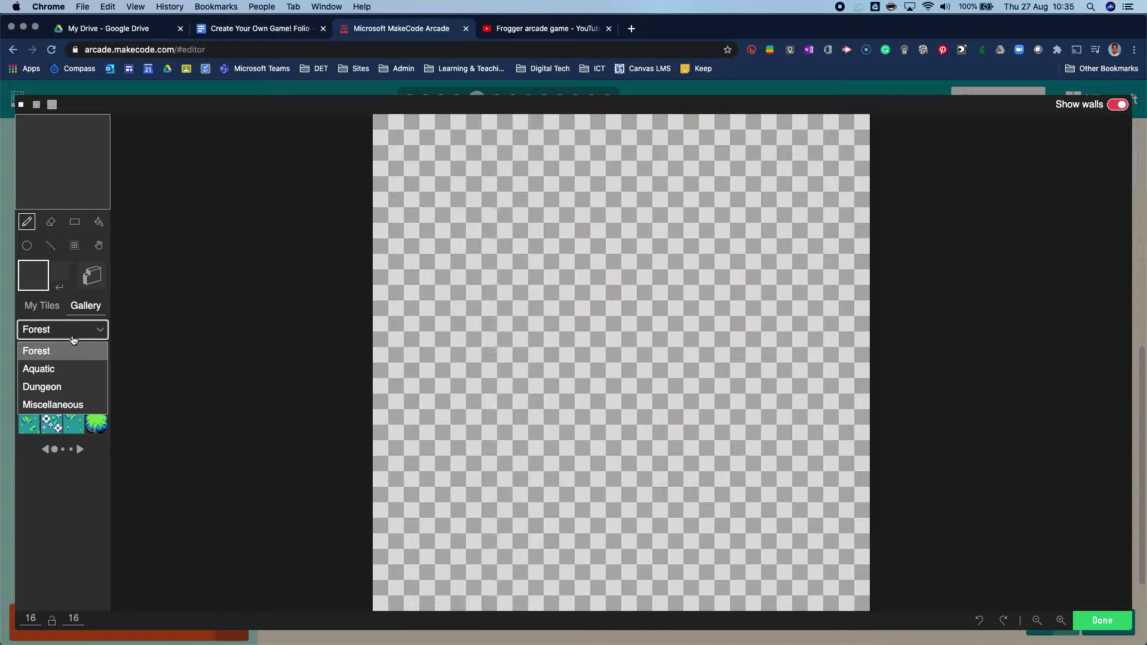
left_click(60, 404)
left_click(81, 330)
left_click(70, 388)
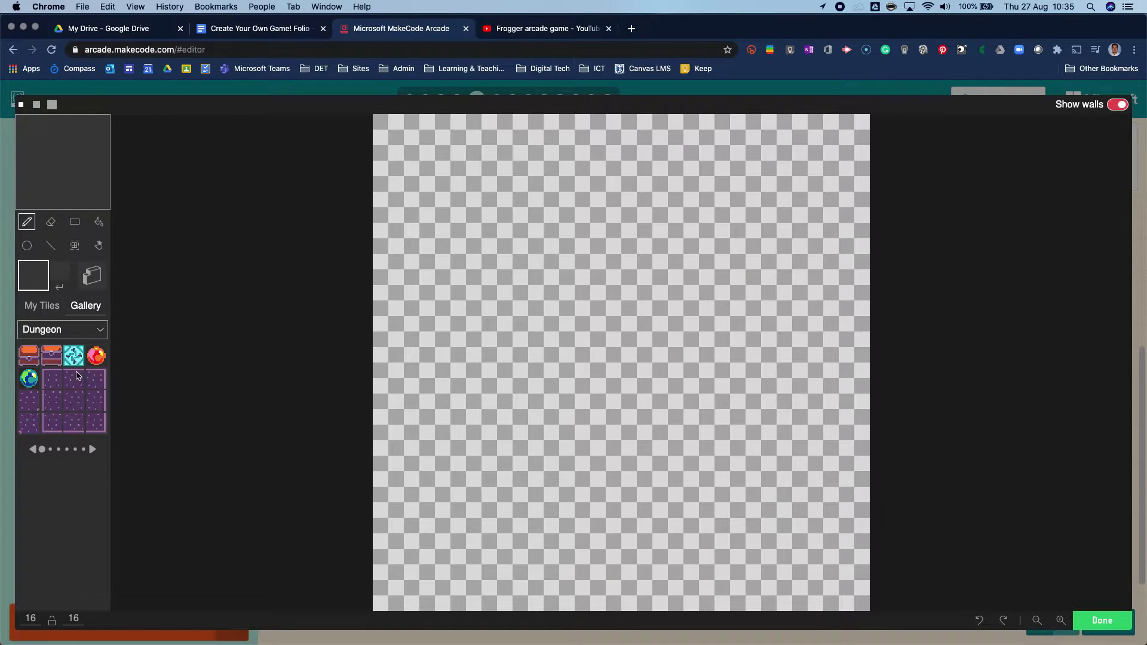
left_click(63, 330)
left_click(58, 386)
left_click(58, 384)
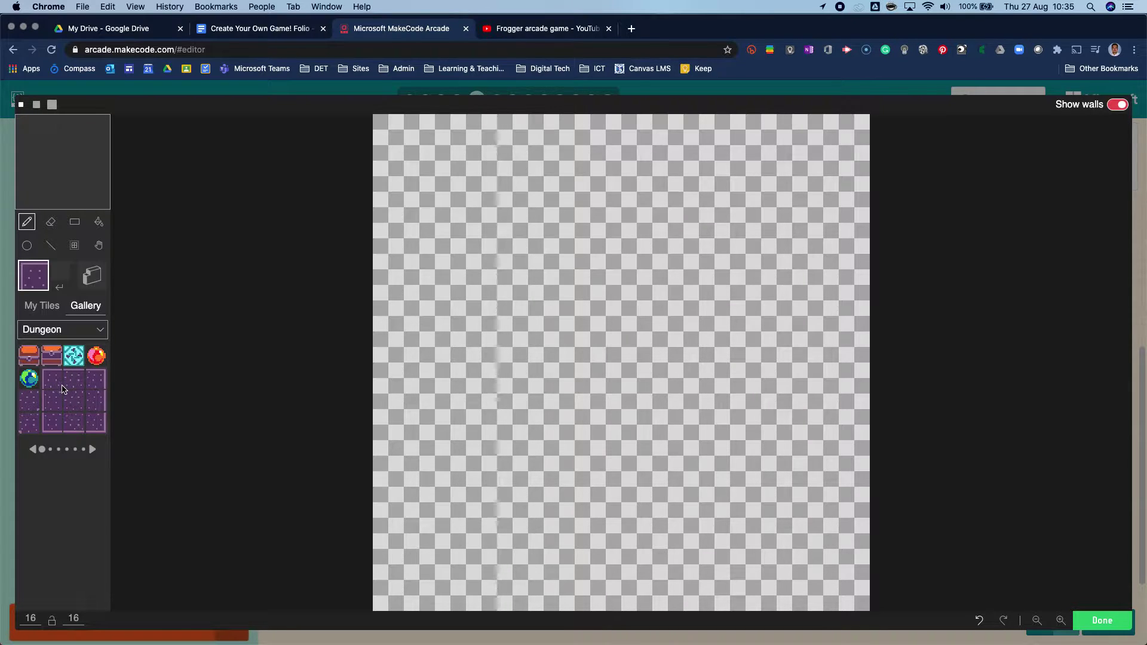
left_click(389, 129)
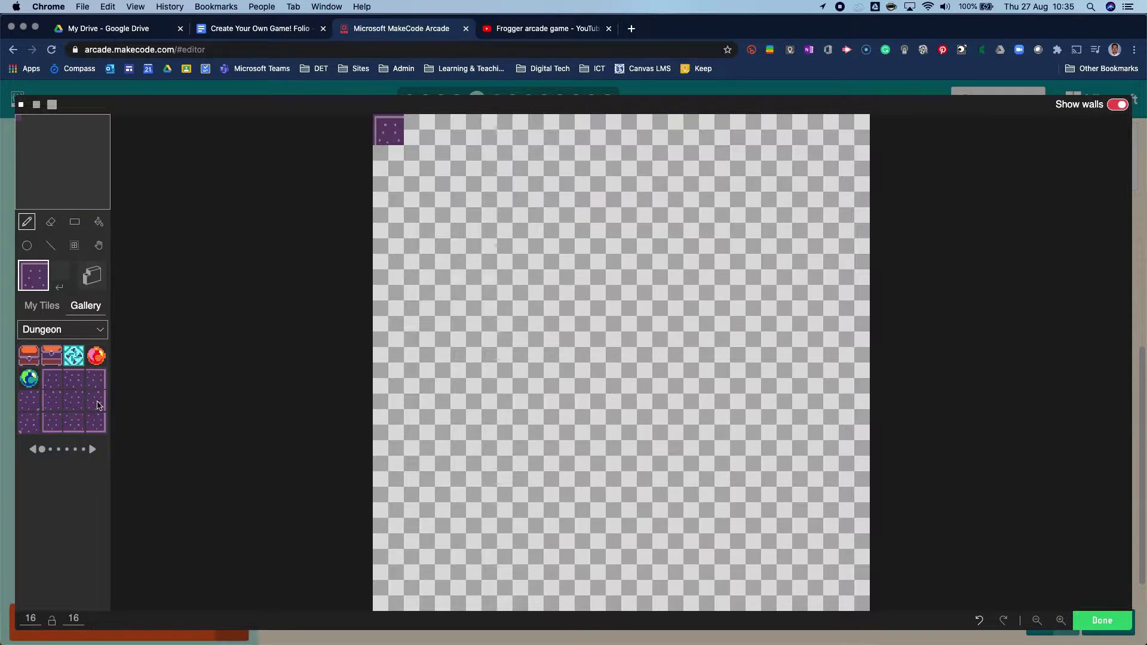
left_click(84, 381)
mouse_move(418, 129)
left_mouse_down()
mouse_move(855, 129)
mouse_move(780, 157)
left_mouse_up()
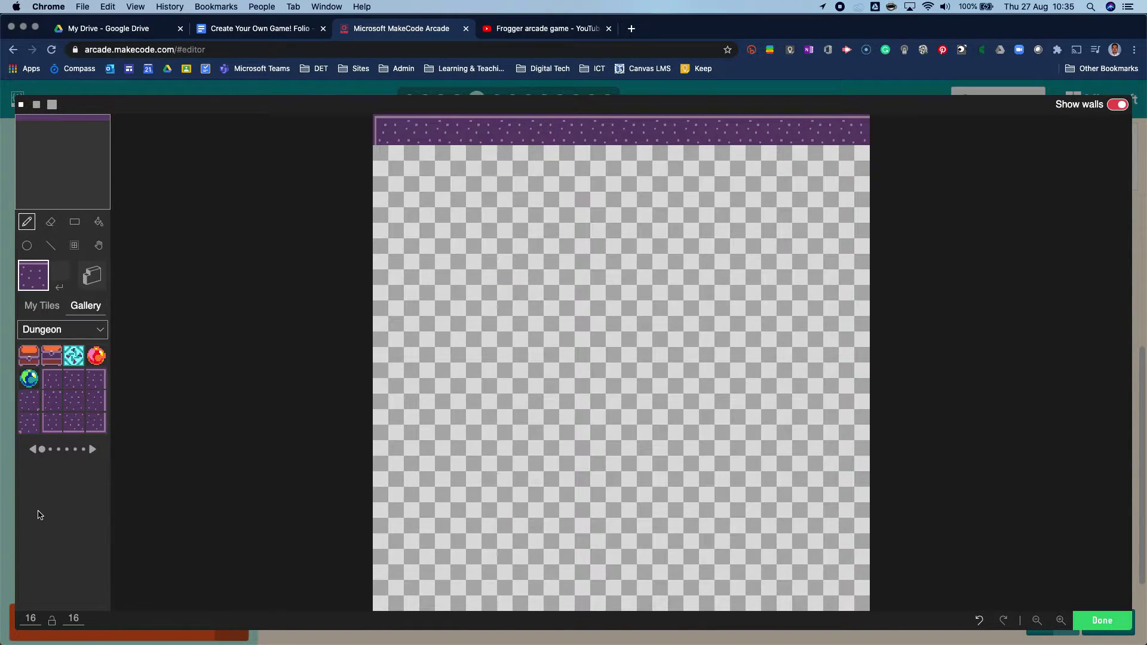
left_click(51, 222)
mouse_move(382, 134)
left_mouse_down()
mouse_move(412, 123)
mouse_move(863, 123)
left_mouse_up()
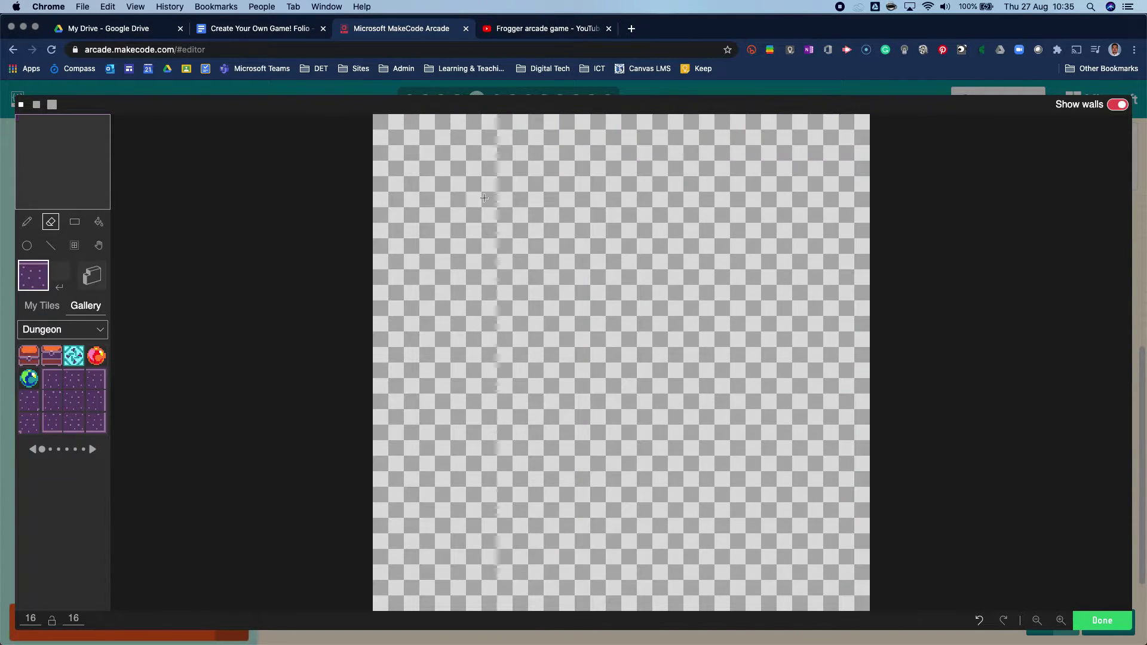
- Look at the Aquatic tiles and switch the tile gallery to Forest
left_click(51, 337)
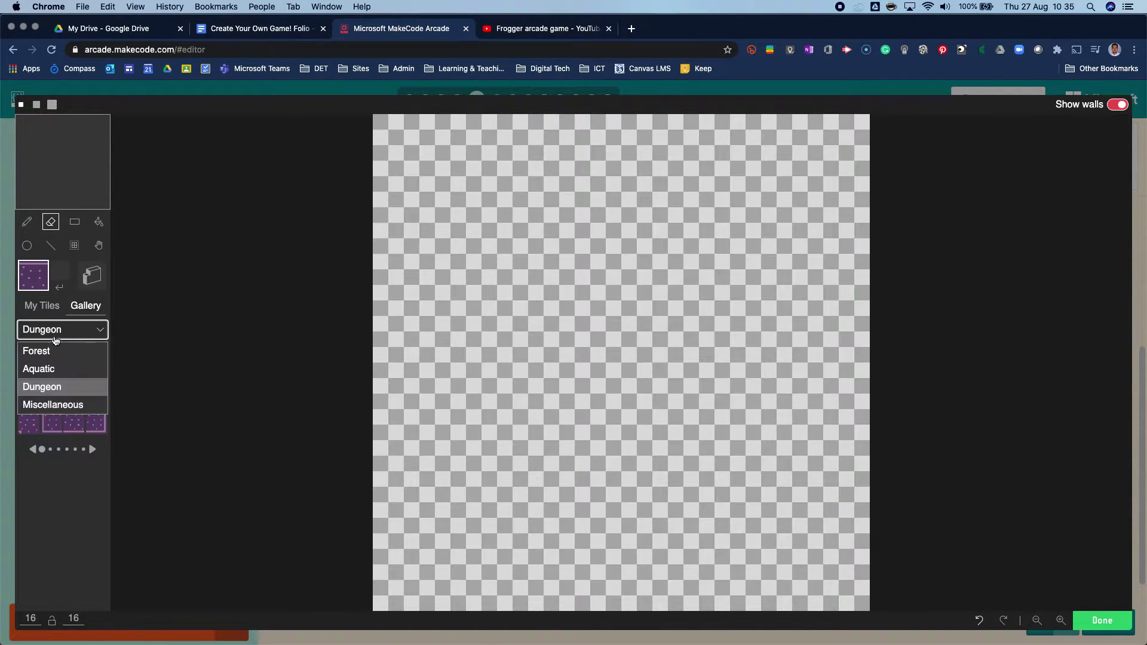
left_click(59, 367)
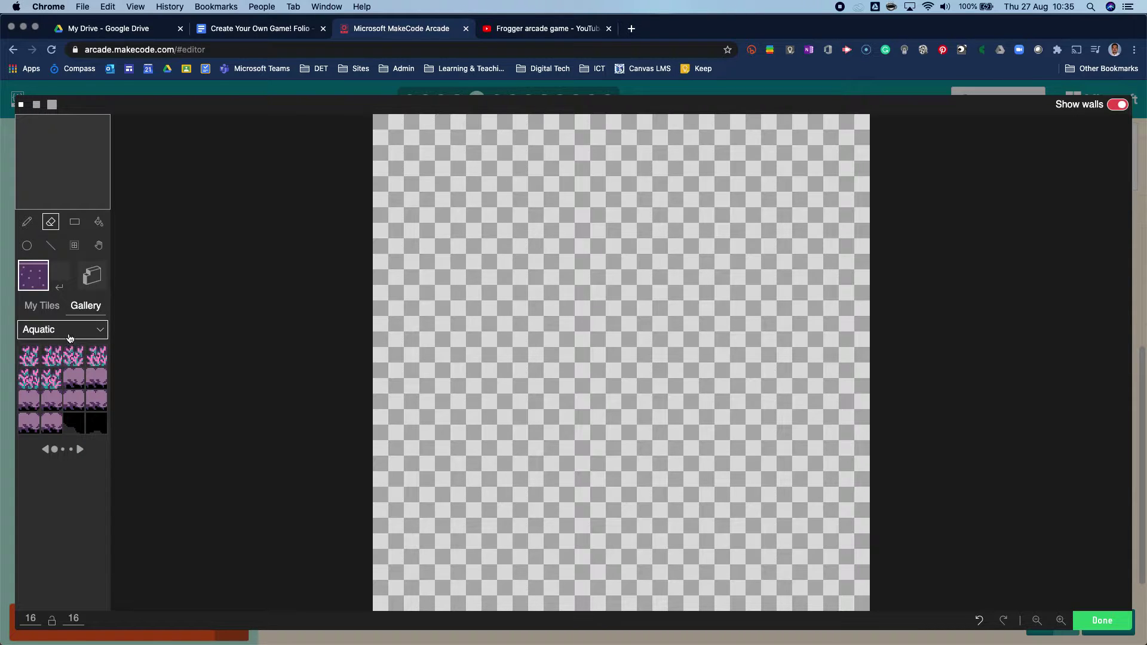
left_click(69, 338)
left_click(90, 352)
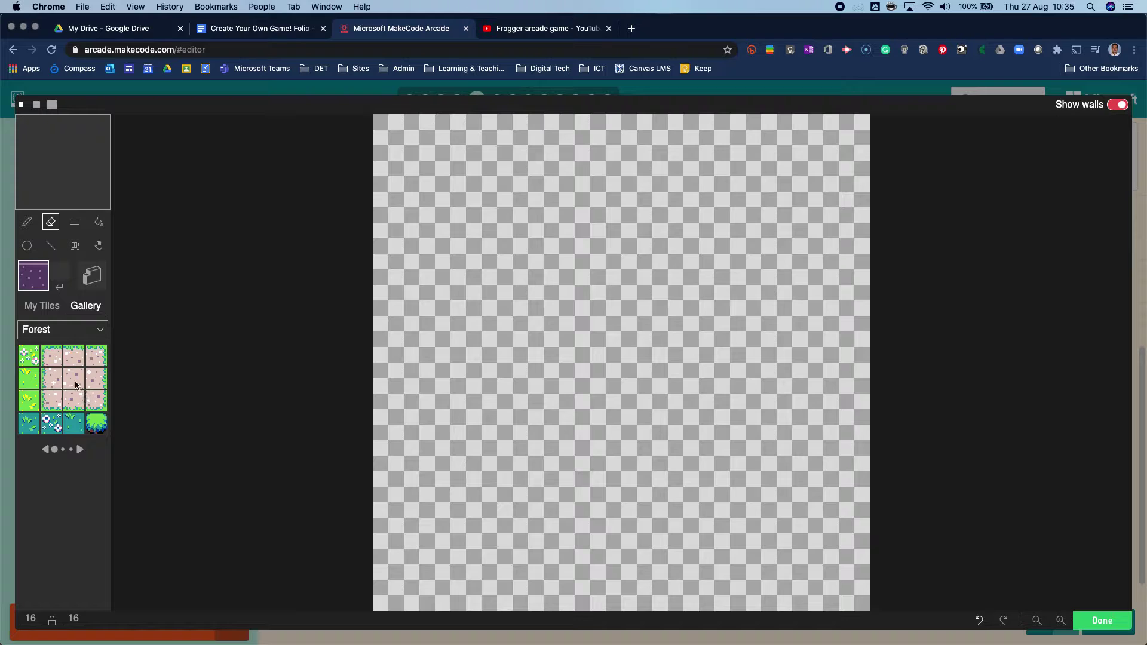
left_click(76, 386)
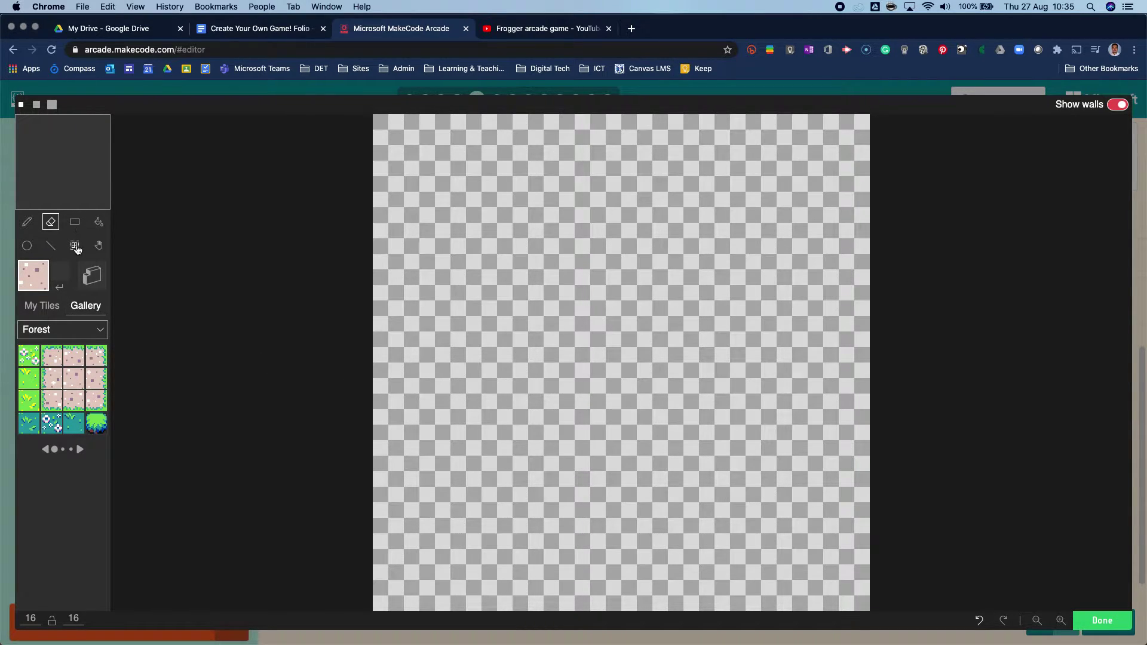
left_click(42, 306)
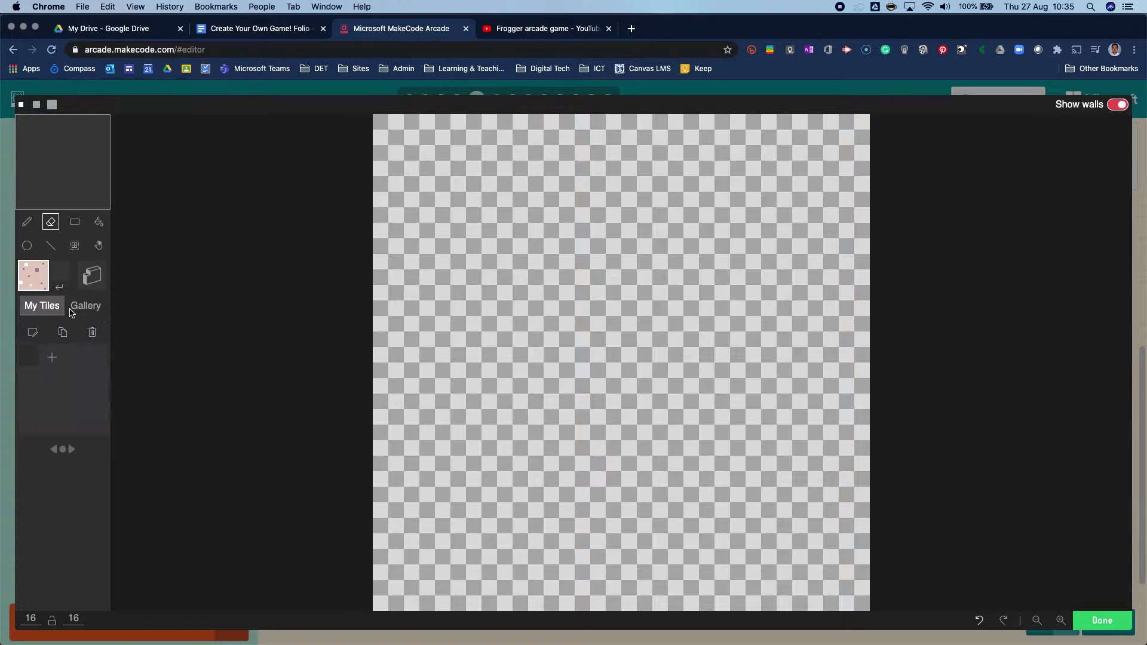
left_click(74, 310)
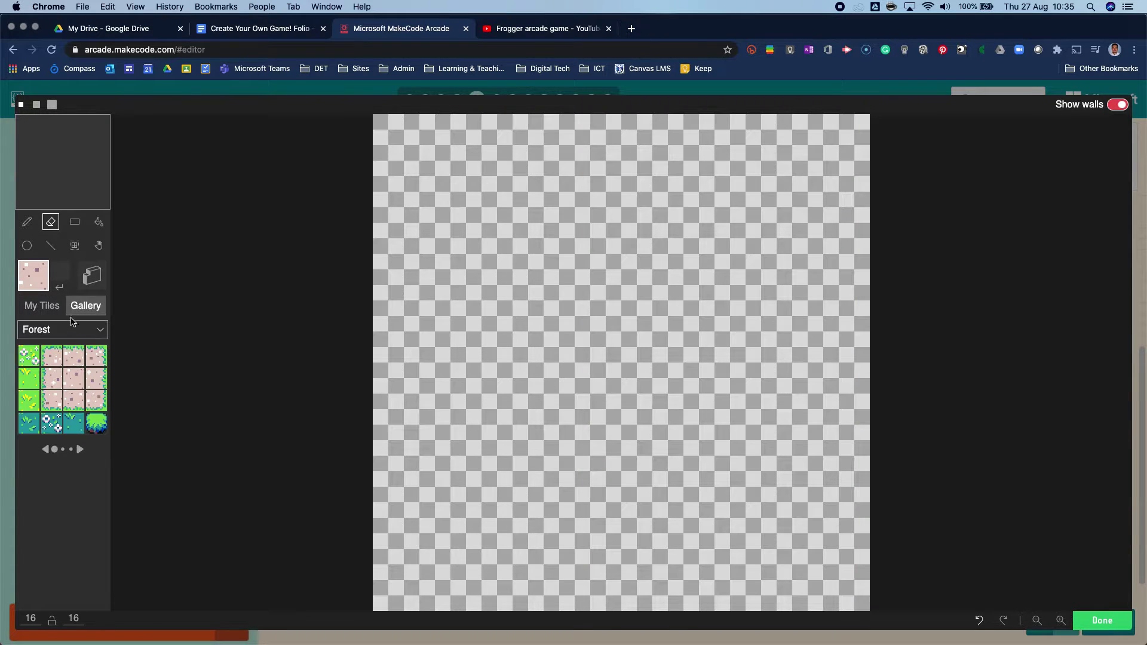
- Flood-fill the whole tilemap with Forest grass, trying a green and a teal tile before settling on the light green tile with small sprouts
left_click(32, 409)
left_click(74, 221)
left_click_drag(418, 129, 372, 138)
left_click(99, 222)
left_click(579, 270)
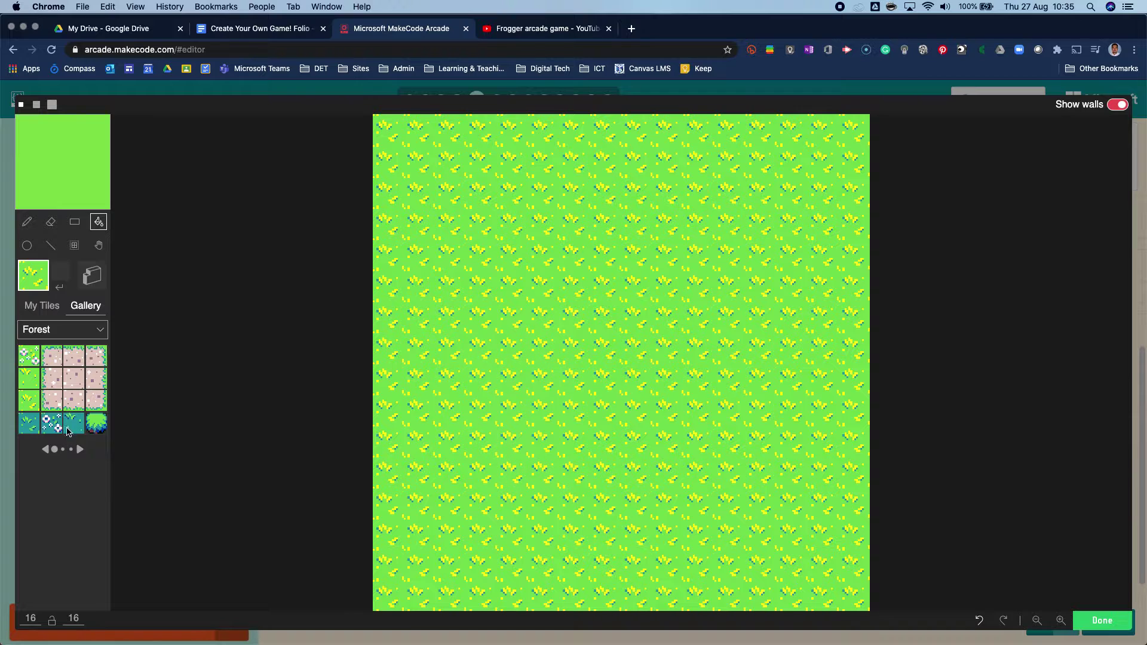
left_click(70, 428)
left_click(600, 427)
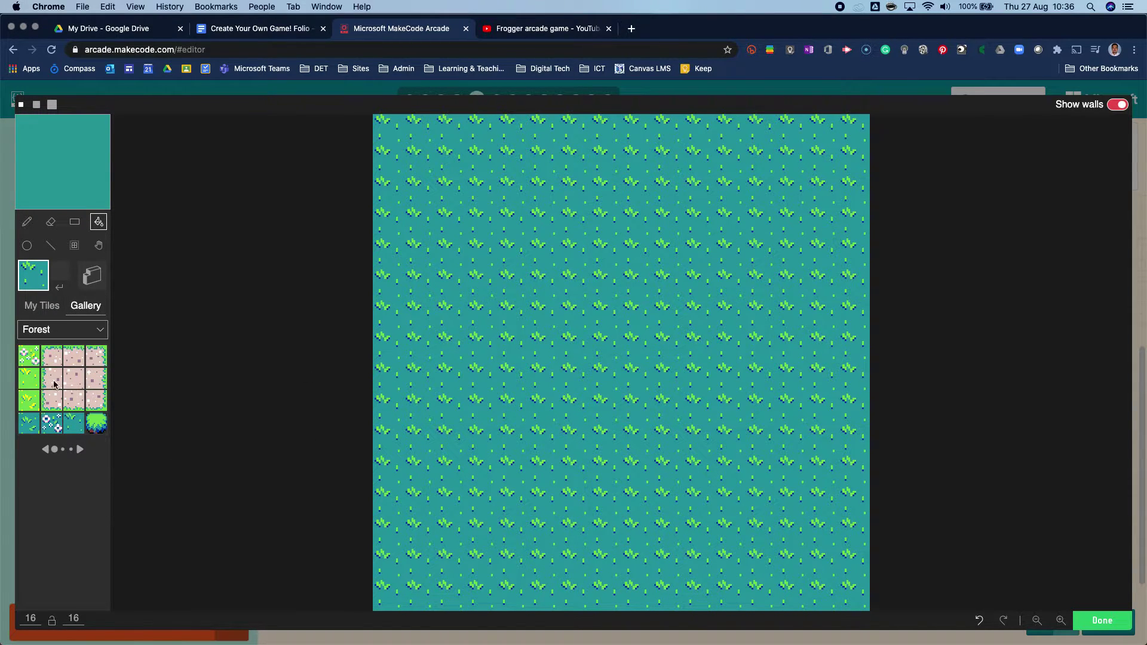
left_click(30, 378)
left_click(655, 292)
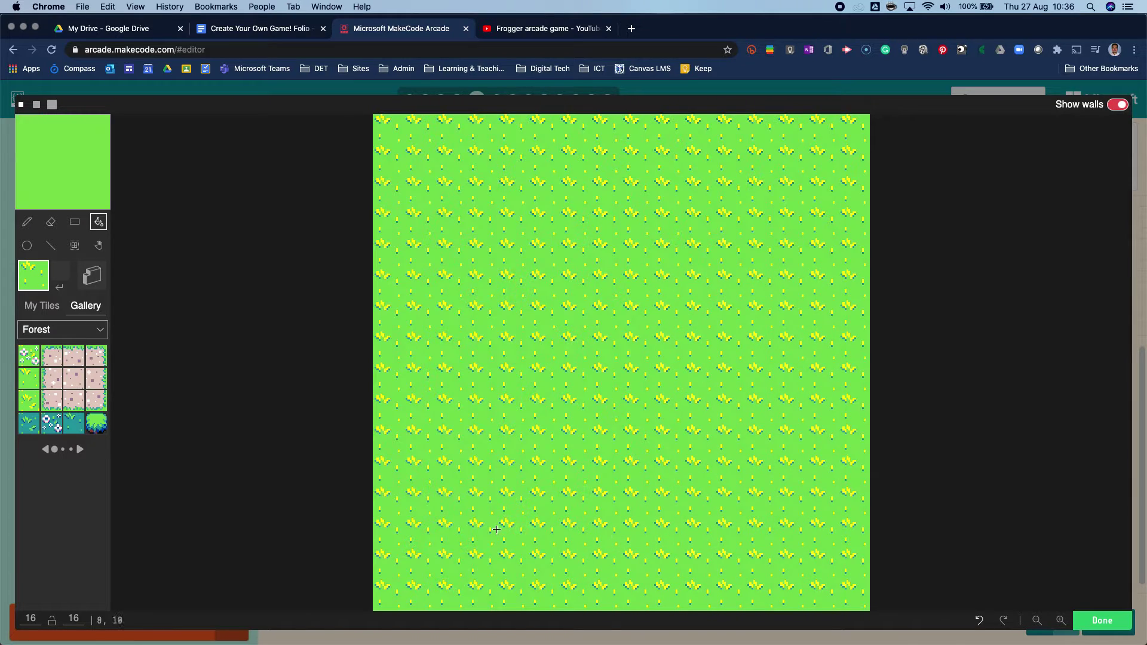
- Outline the outer edge of the tilemap with a one-tile border of the Forest hedge tile using the Rectangle tool
left_click(79, 449)
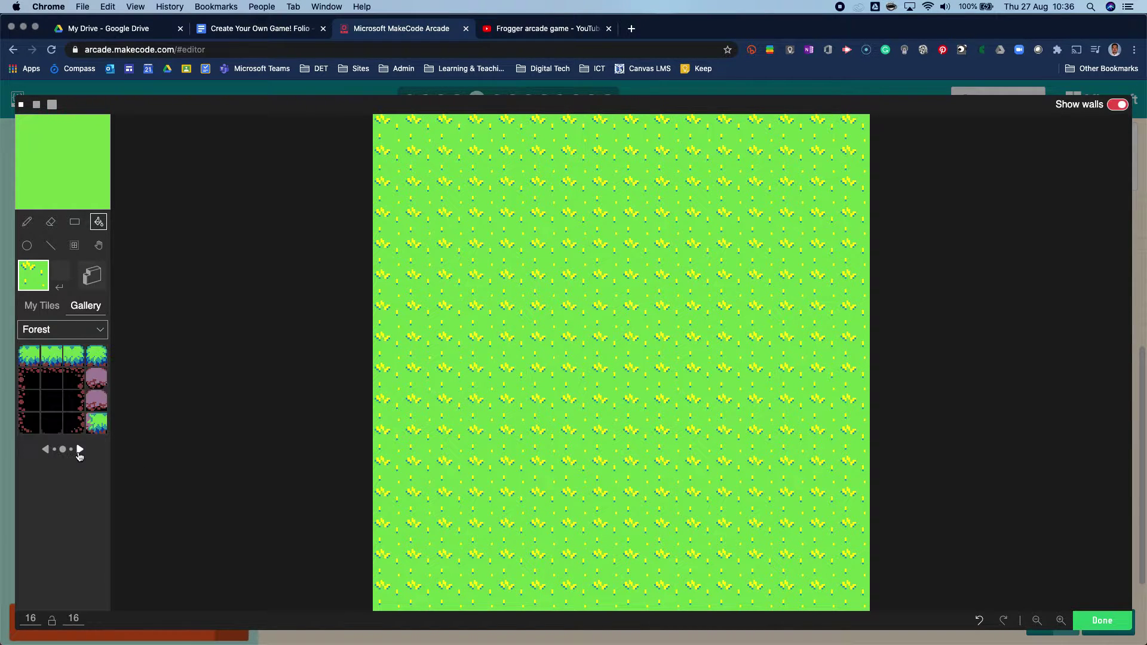
left_click(80, 450)
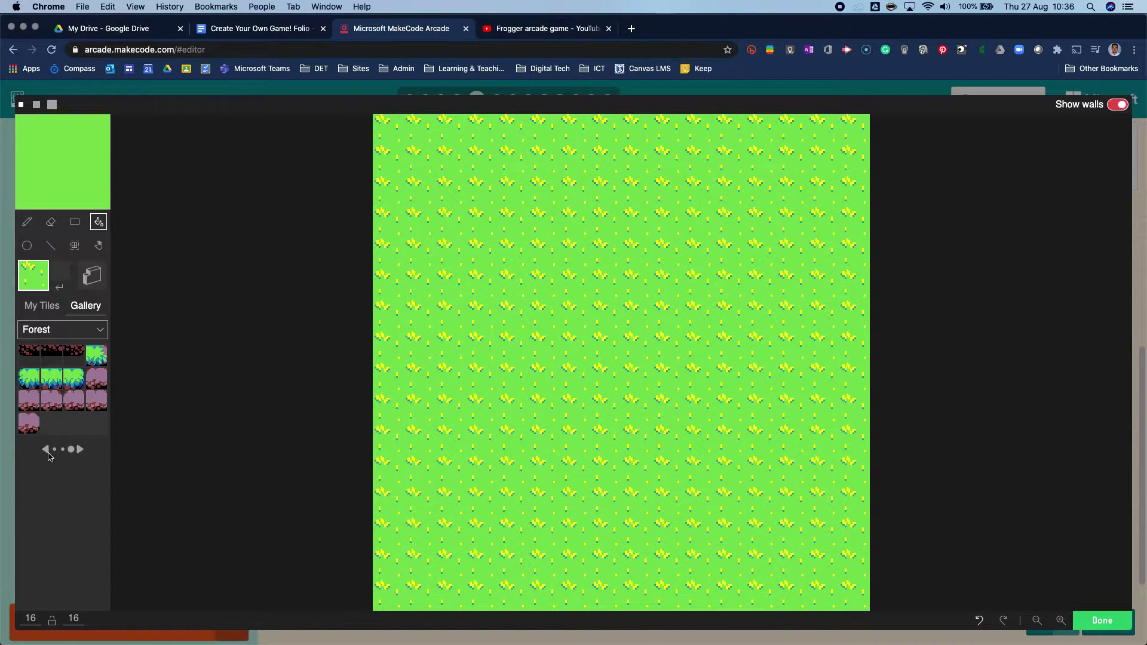
left_click(46, 450)
left_click(33, 365)
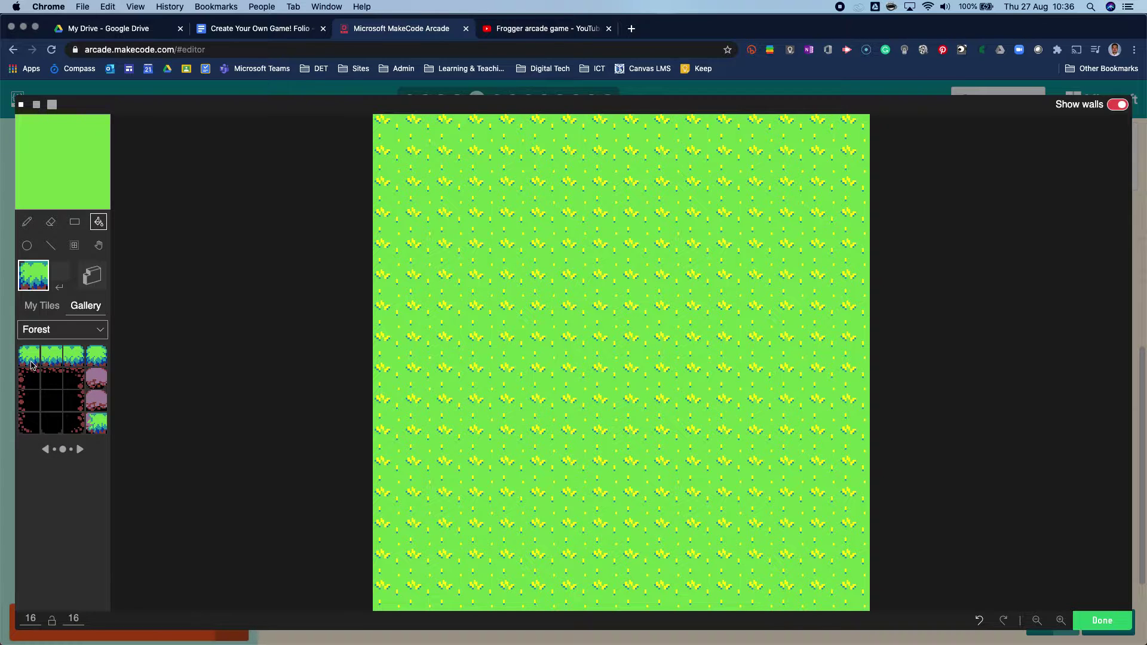
left_click(75, 223)
left_click(49, 245)
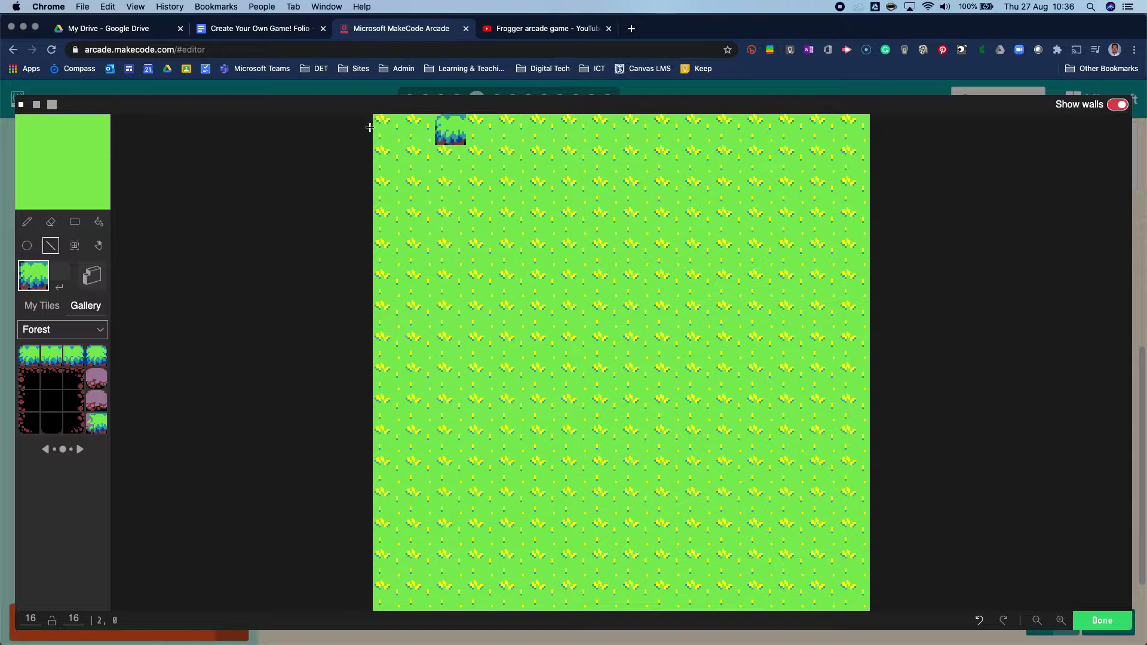
left_click(75, 225)
left_click_drag(376, 120, 856, 604)
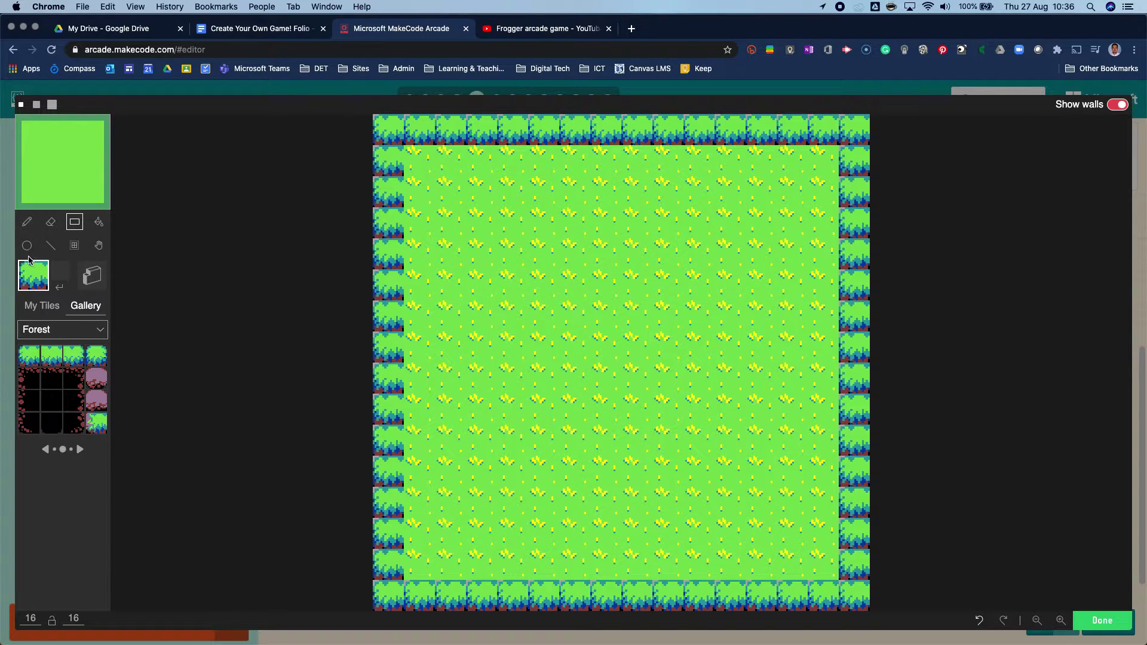
- Erase one hedge tile in the third row of the left border and one in the second-to-last row of the right border
left_click(50, 221)
left_click(392, 191)
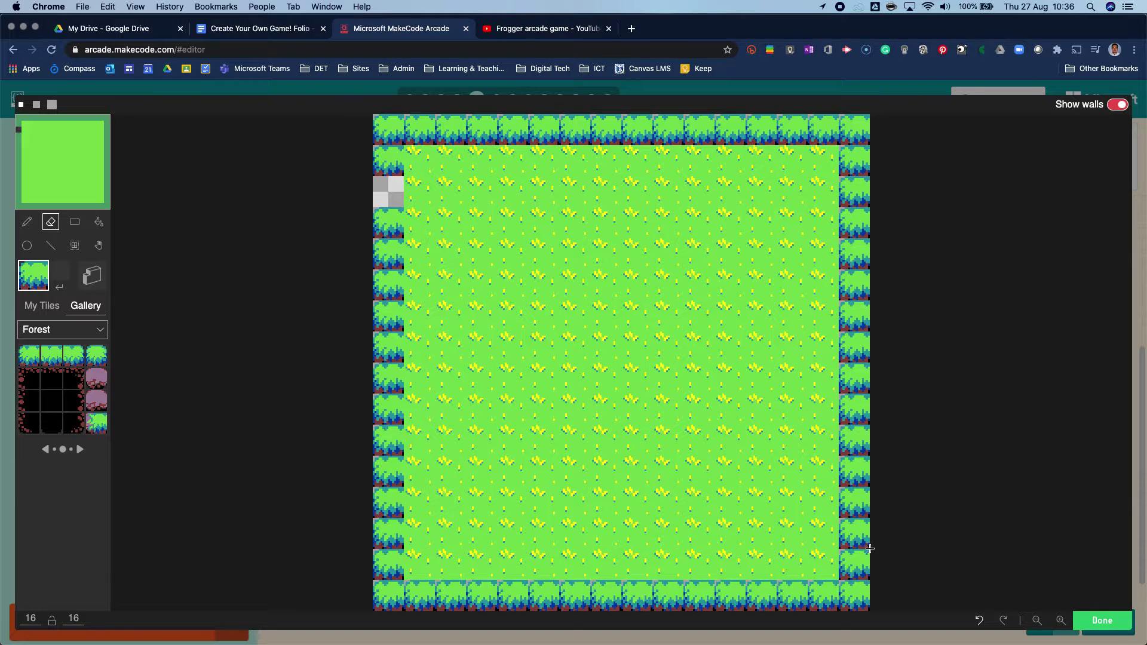
left_click(855, 565)
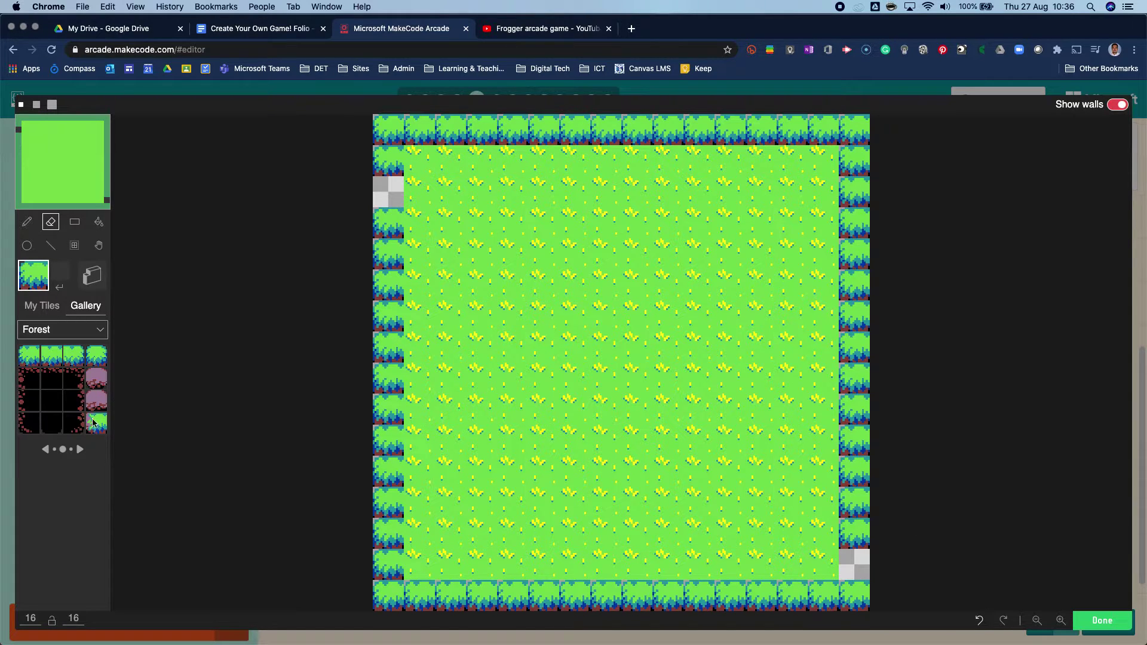
- Paint two plain pink Forest path tiles at each border opening, covering the gap and the cell just inside it
left_click(85, 332)
left_click(85, 332)
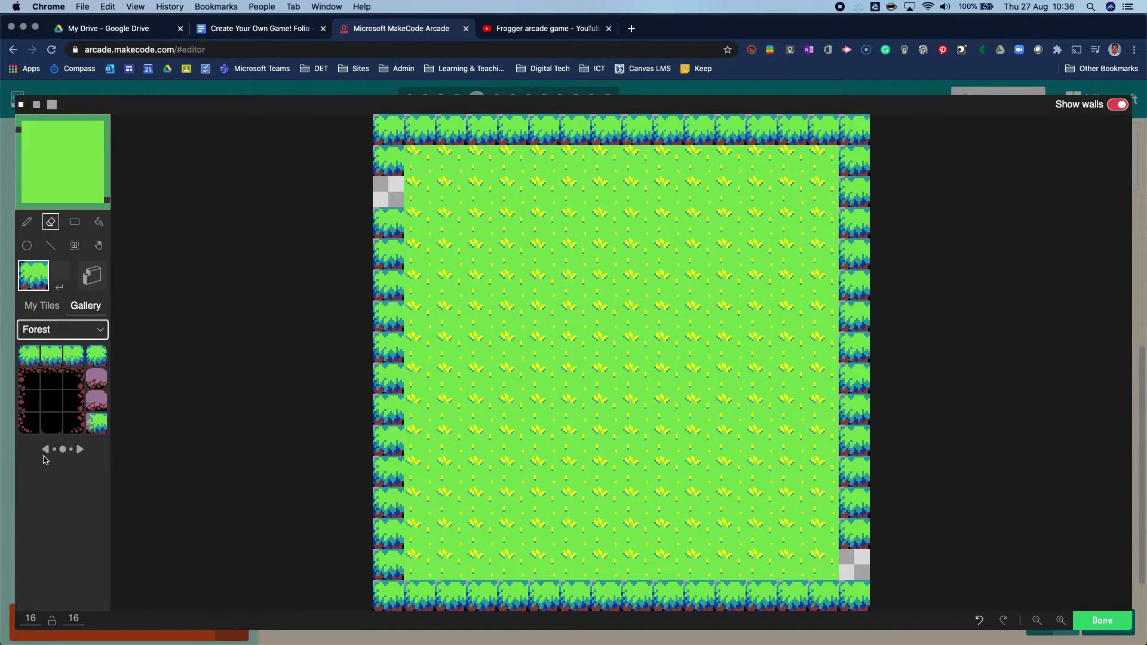
left_click(48, 452)
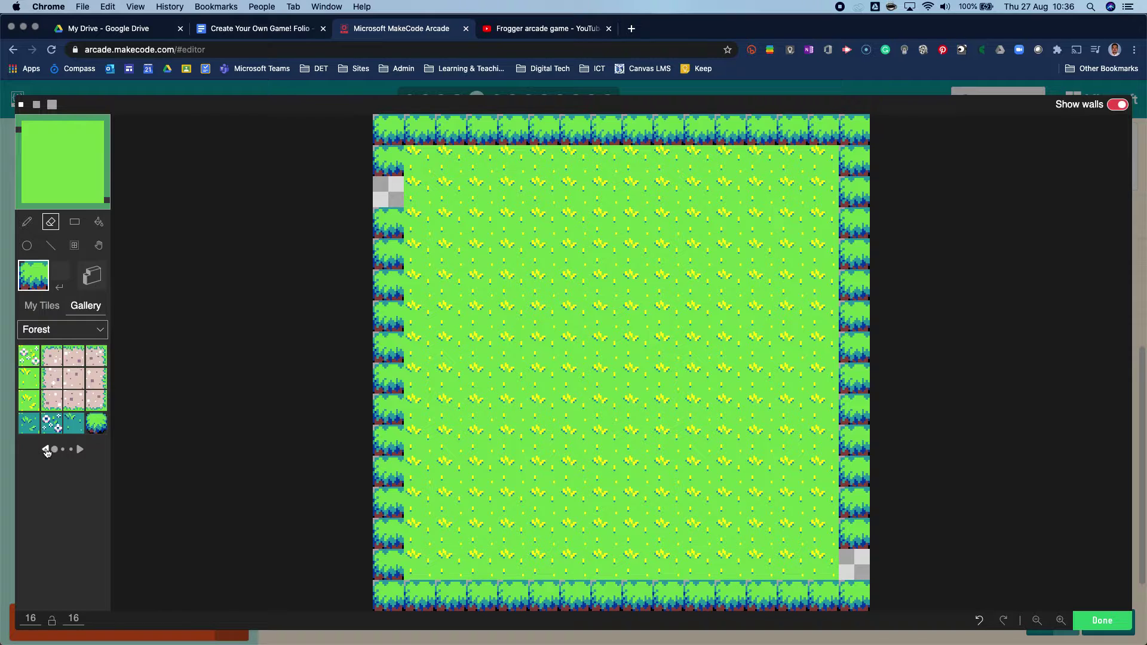
left_click(73, 381)
left_click_drag(400, 201, 421, 193)
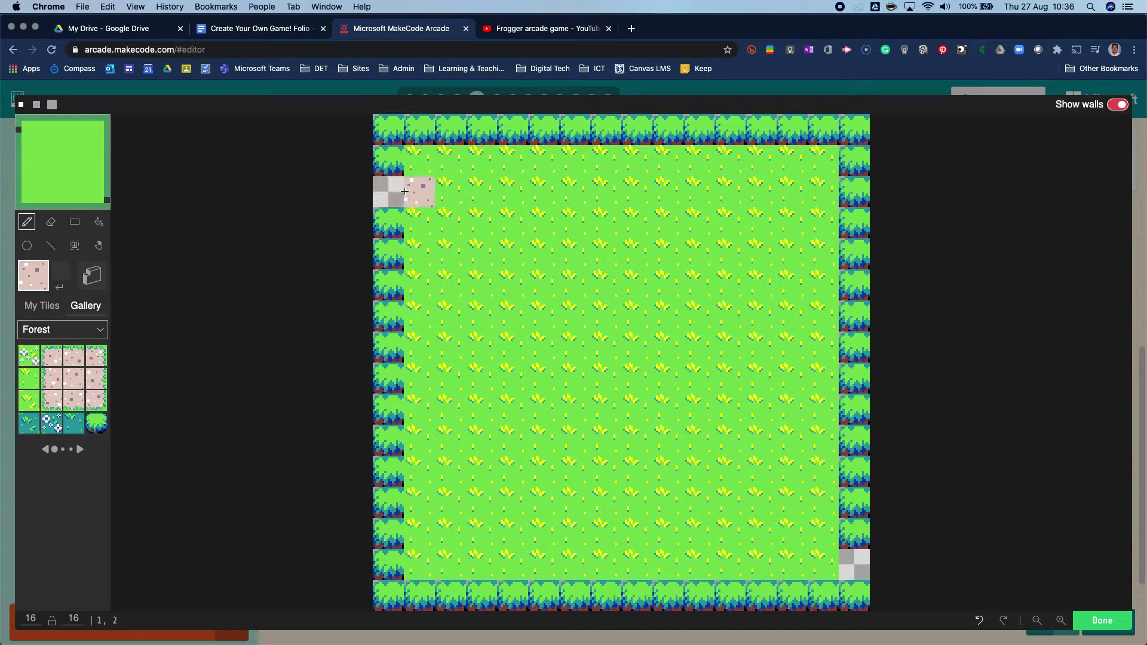
mouse_move(836, 548)
left_mouse_down()
mouse_move(848, 561)
mouse_move(810, 560)
left_mouse_up()
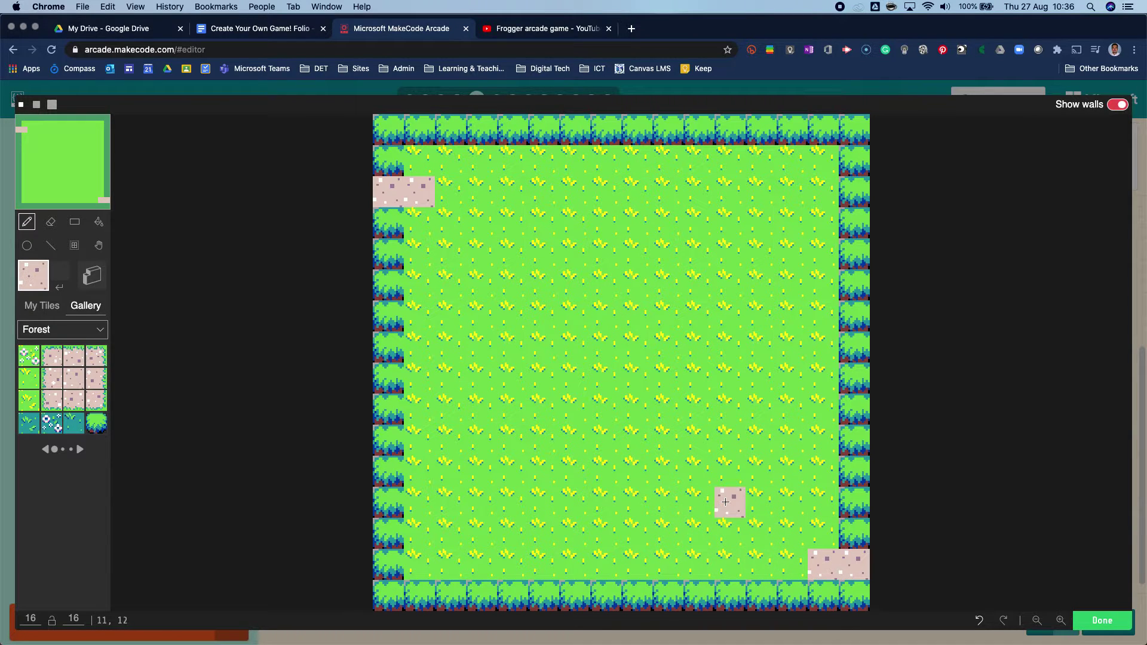
- Draw six vertical lines of round Forest bushes in every second column, leaving one-tile gaps alternately at their lower and upper ends
left_click(78, 224)
left_click(51, 244)
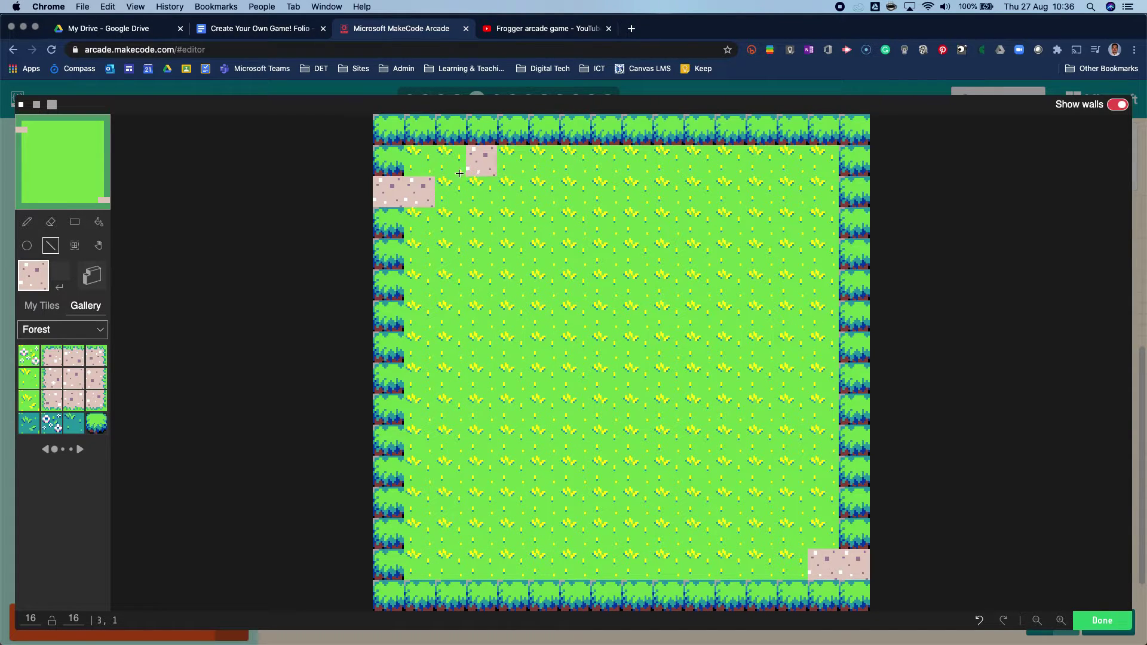
left_click(99, 425)
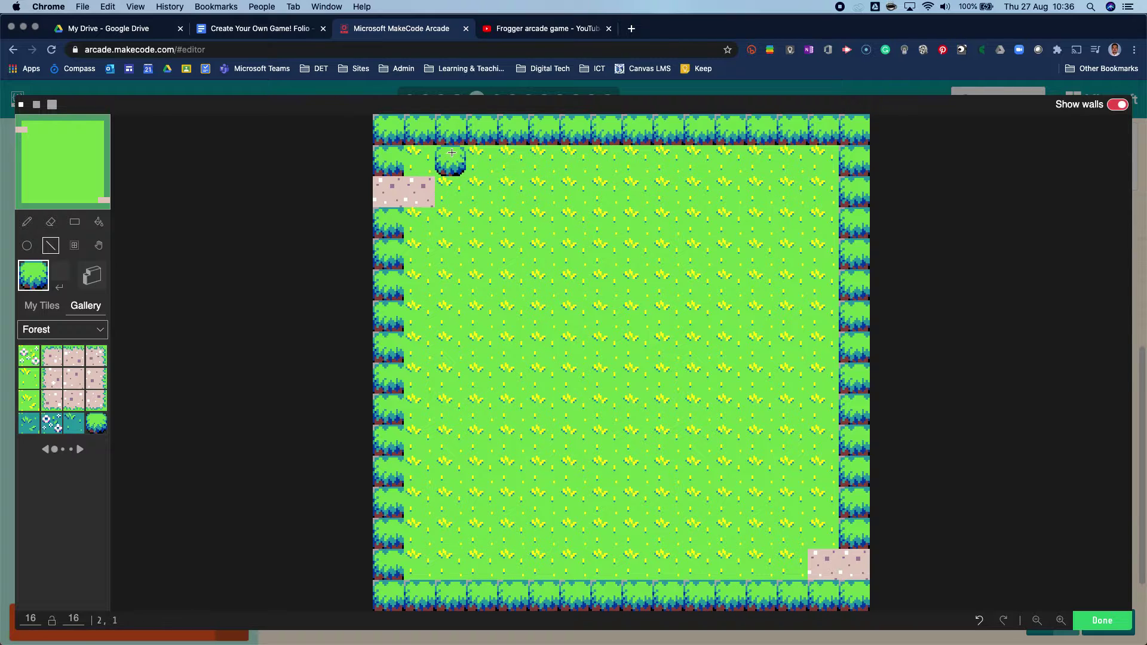
mouse_move(459, 155)
left_mouse_down()
mouse_move(464, 429)
mouse_move(451, 526)
left_mouse_up()
left_click_drag(513, 491, 512, 191)
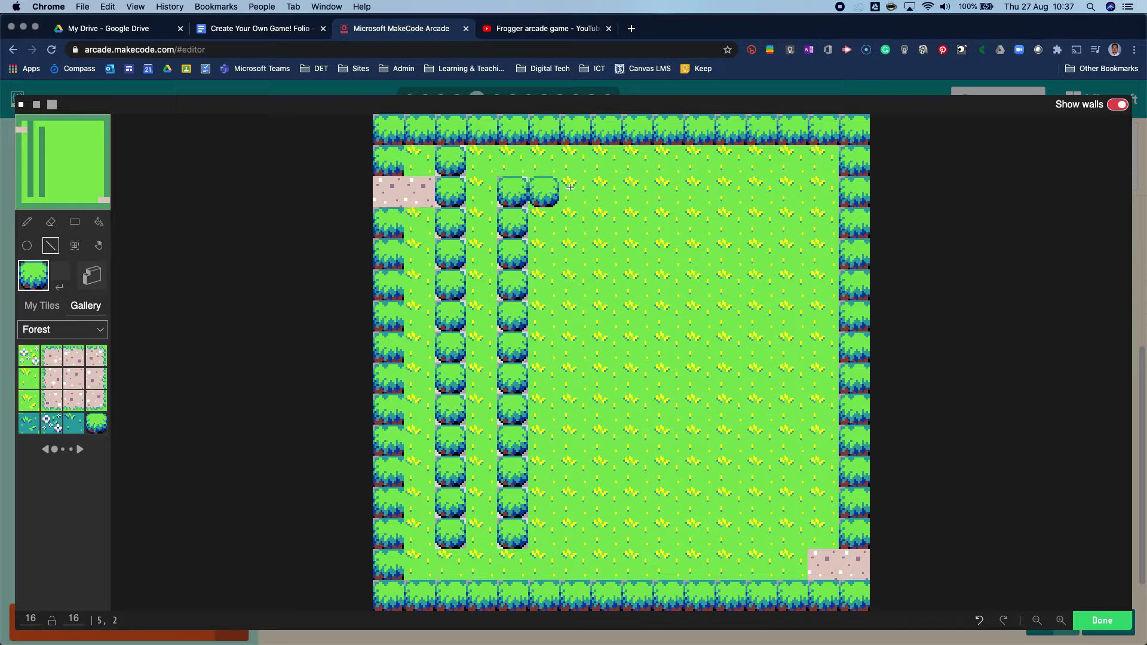
left_click(512, 566)
left_click_drag(576, 156, 584, 536)
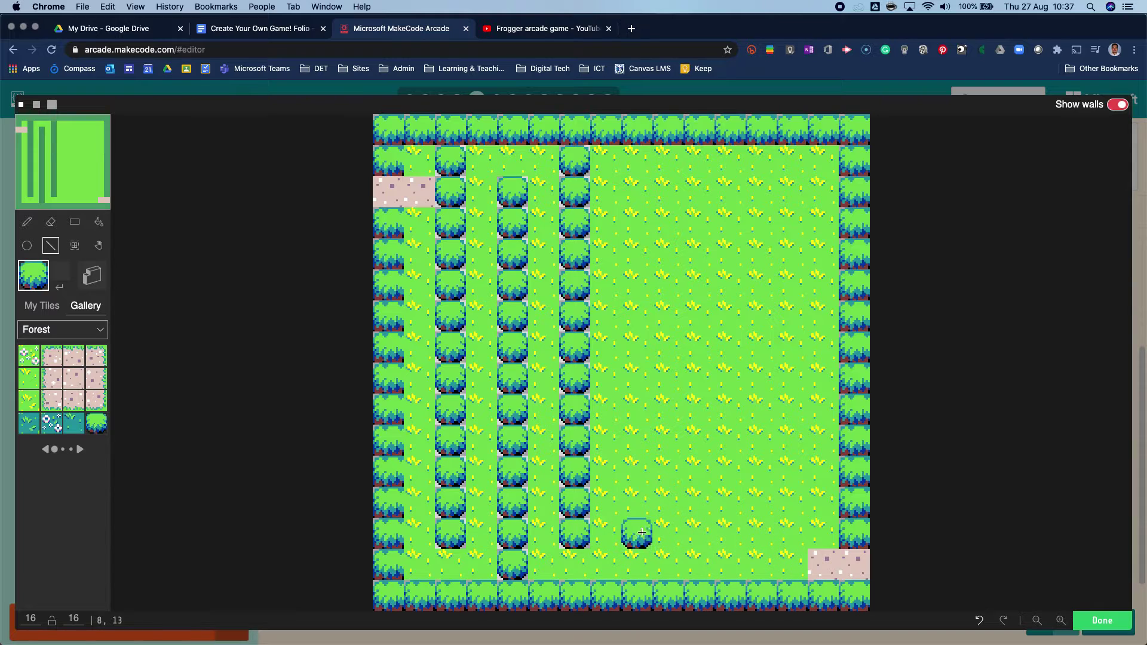
left_click_drag(640, 570, 638, 177)
left_click_drag(697, 258, 699, 534)
left_click_drag(765, 558, 755, 190)
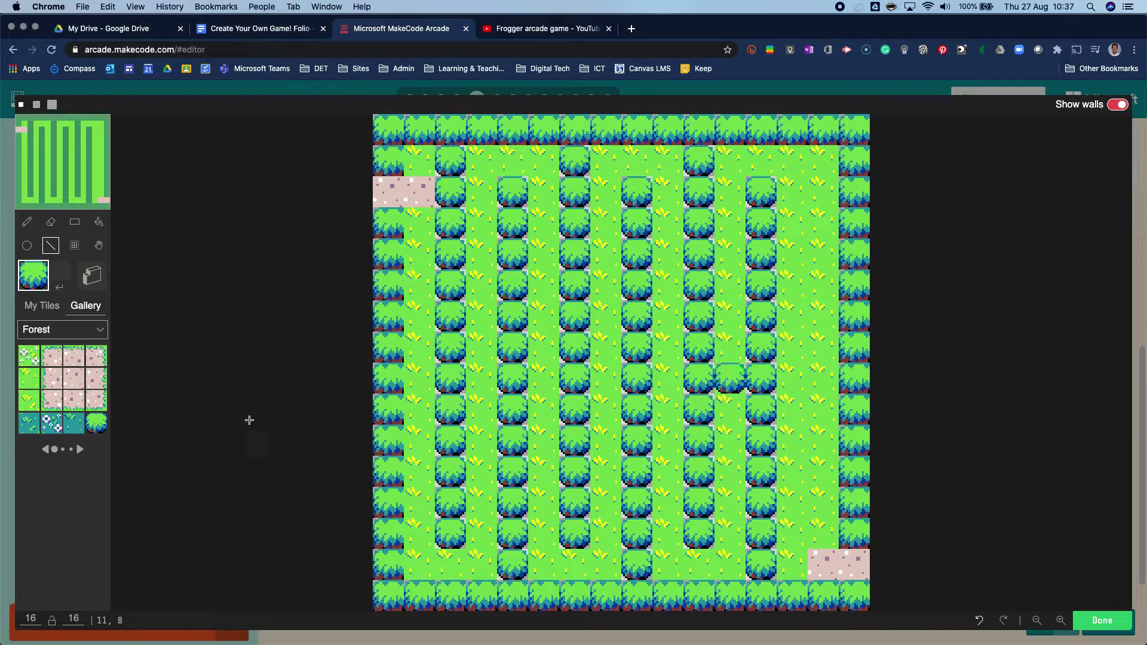
- Flood-fill the maze corridors and the isolated grass cell above the entrance with the pink path tile, undoing a bush fill tried first
left_click(99, 222)
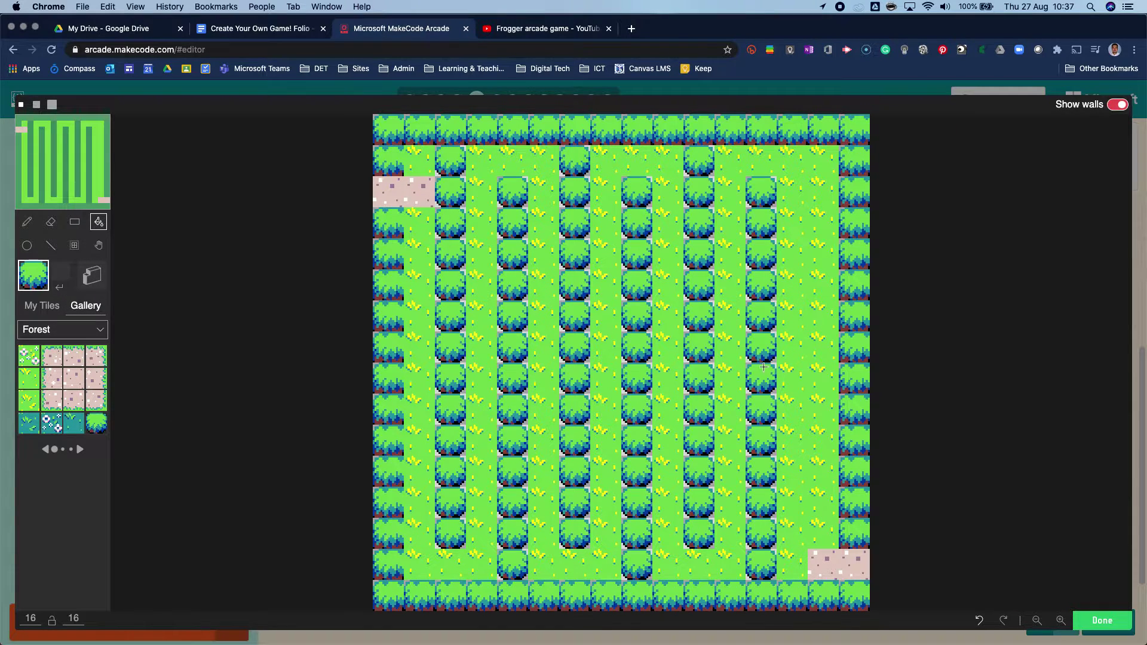
left_click(801, 399)
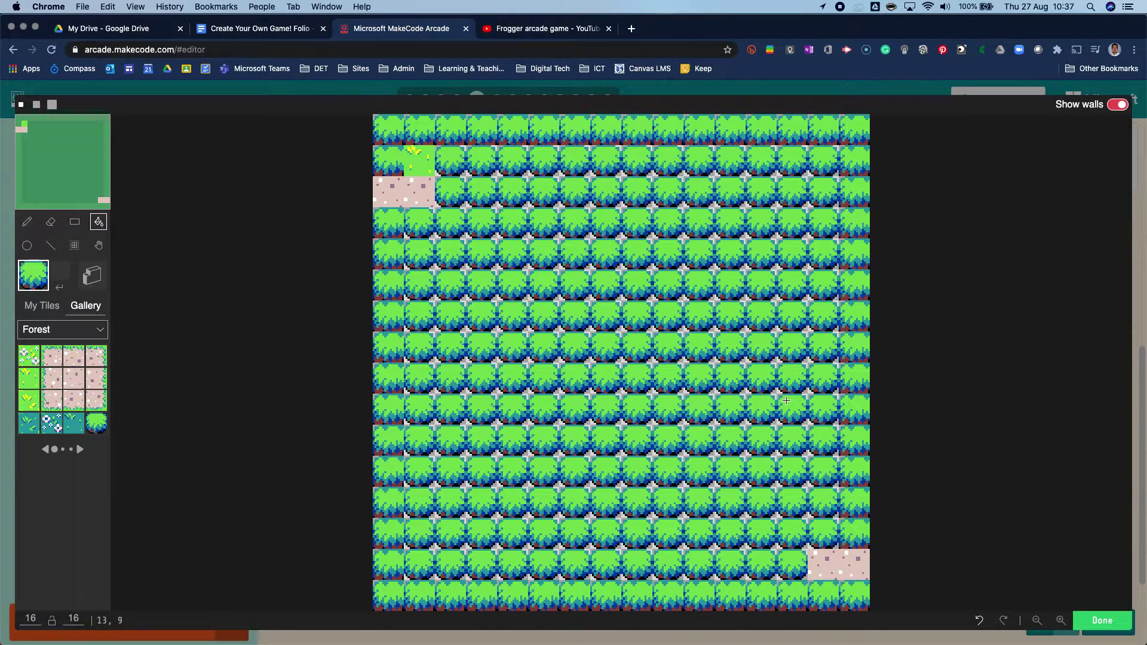
key("super+z")
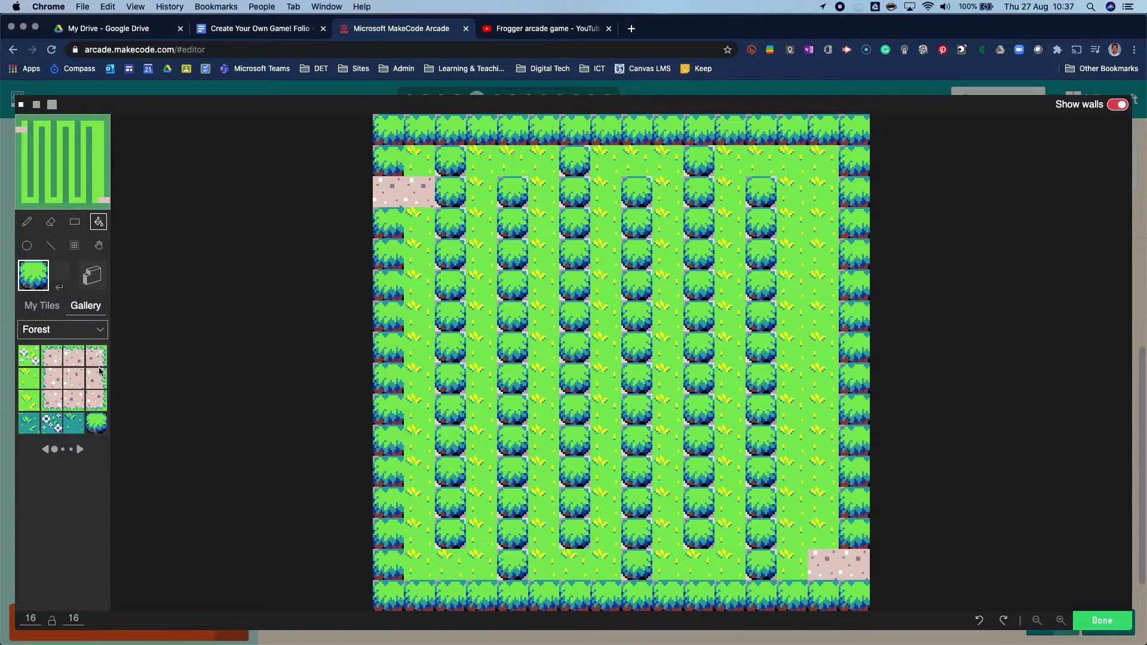
left_click(74, 378)
left_click(791, 197)
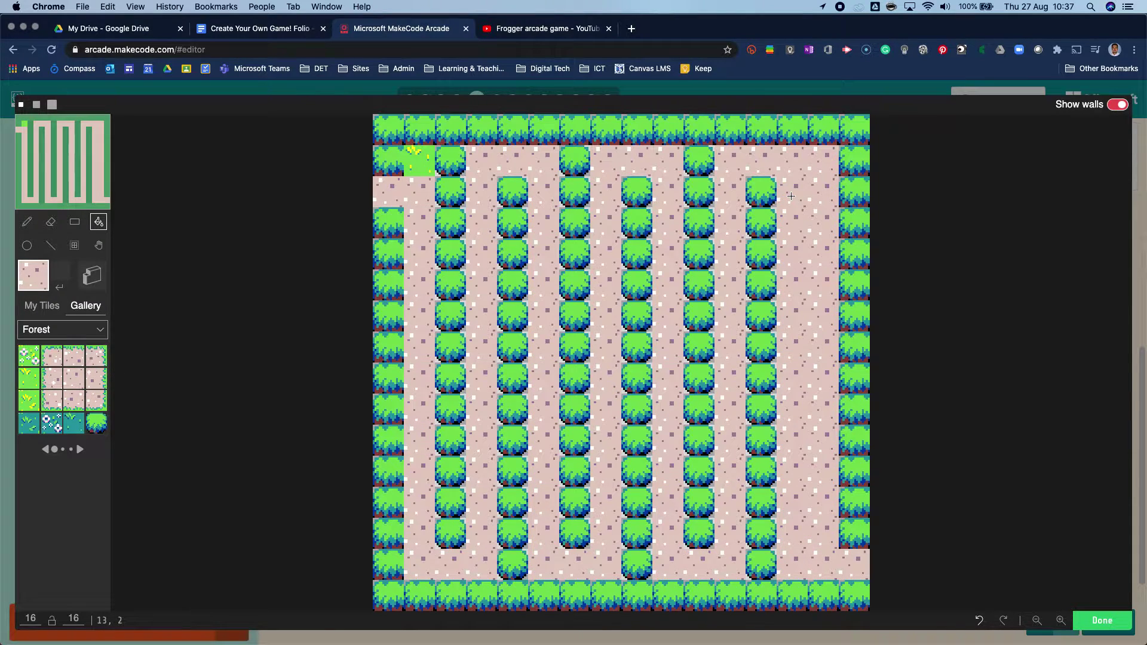
left_click(417, 161)
- Place one white-flower Forest tile in each of the two border openings, undoing a flower flood-fill of the corridors
left_click(24, 354)
left_click(402, 199)
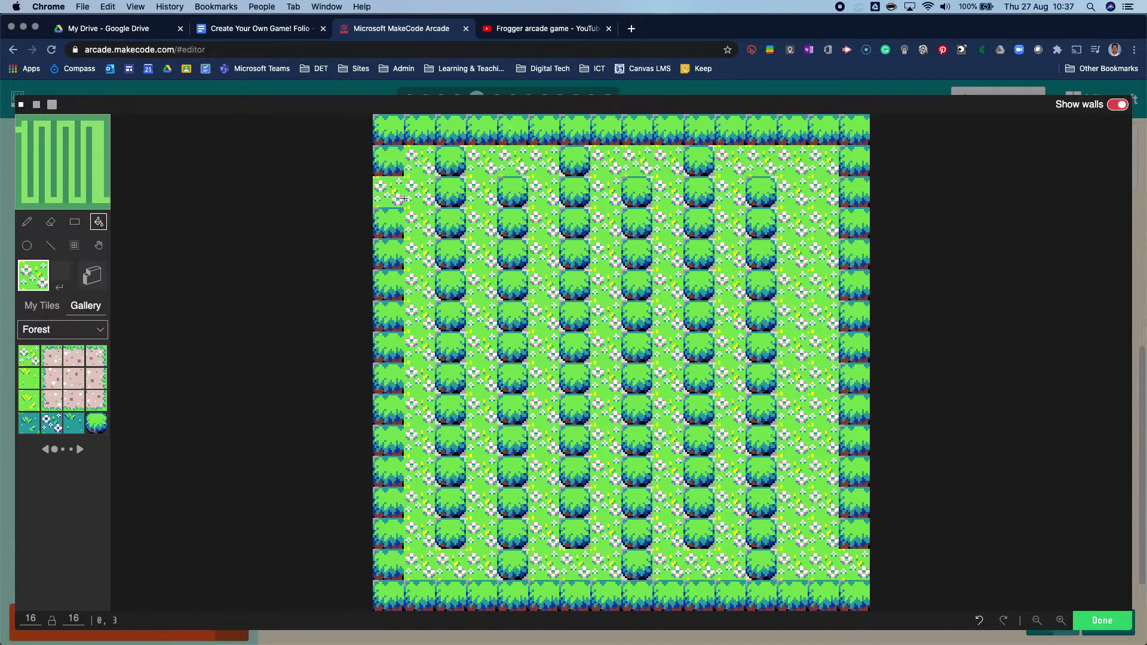
key("super+z")
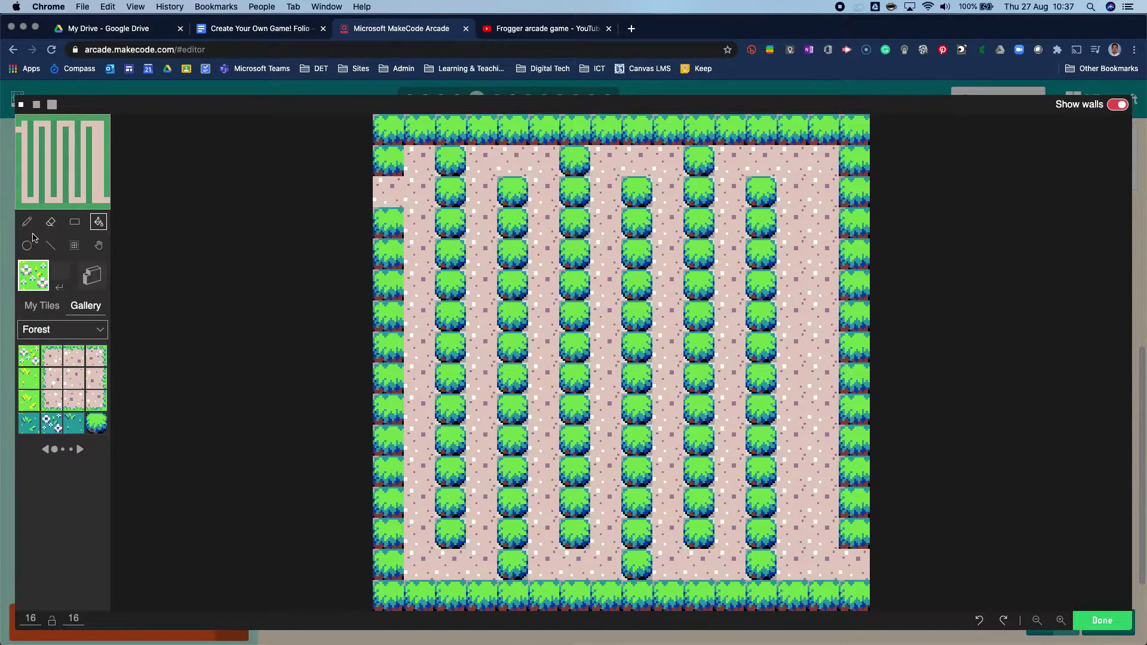
left_click(30, 225)
left_click(374, 190)
left_click(854, 564)
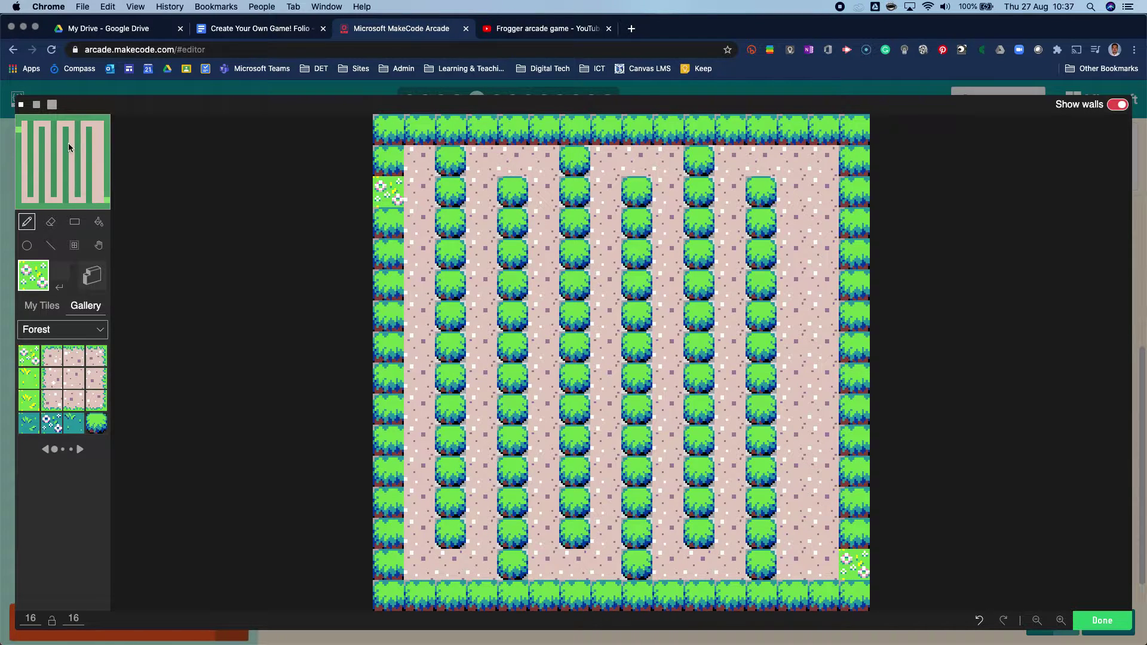
- Finish the maze tilemap, advance the tutorial to step 6 and reopen the tilemap for editing
left_click(1104, 622)
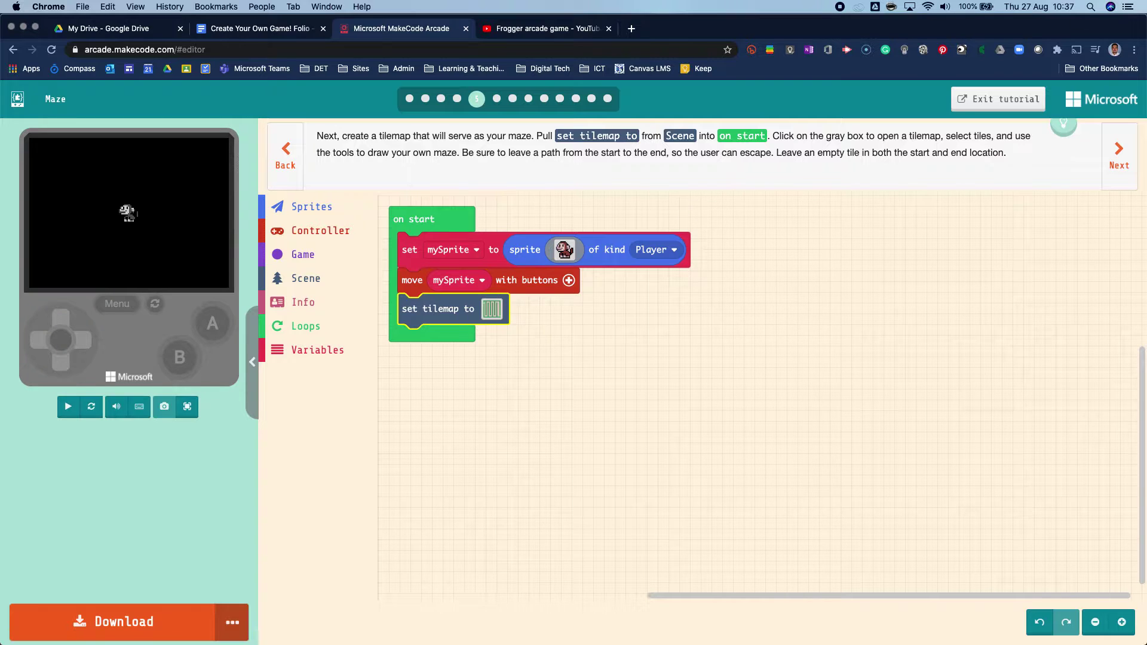
left_click(1119, 155)
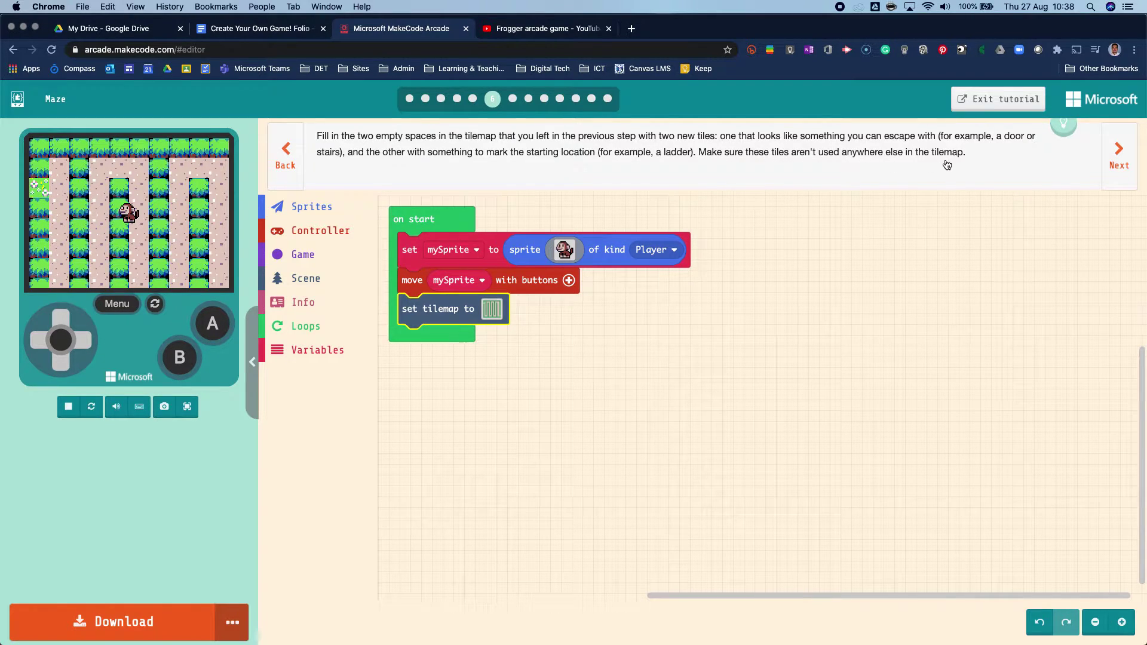
left_click(490, 308)
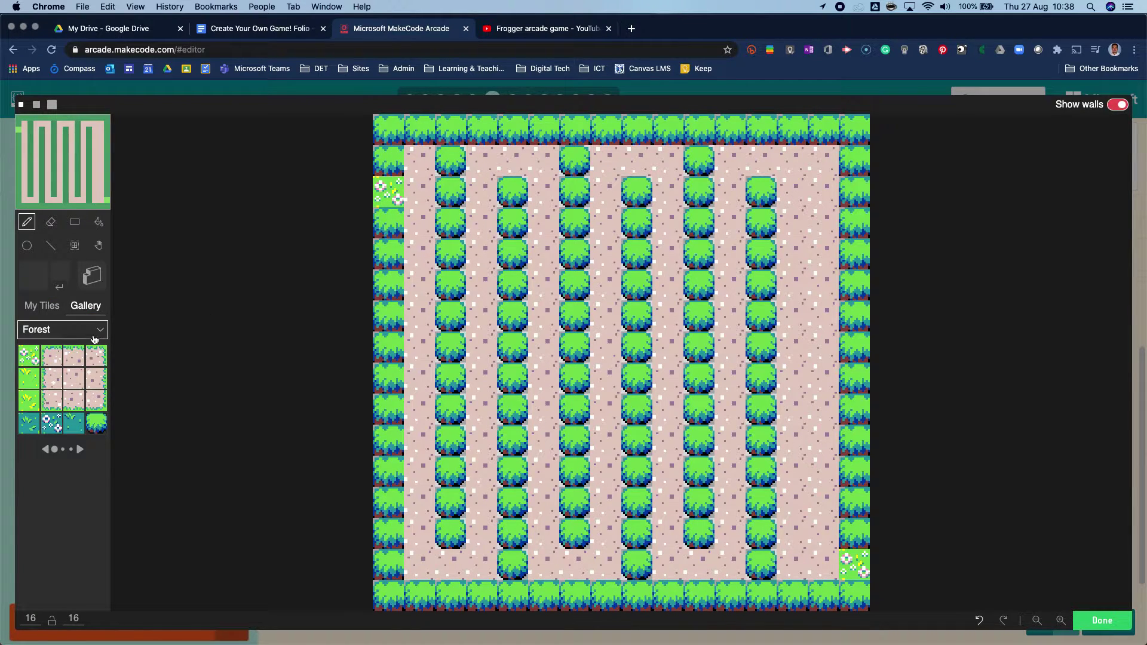
- Browse the Forest and Miscellaneous tile galleries for a tile suitable as the maze's exit or start
left_click(95, 336)
left_click(94, 351)
left_click(80, 449)
left_click(81, 450)
left_click(81, 449)
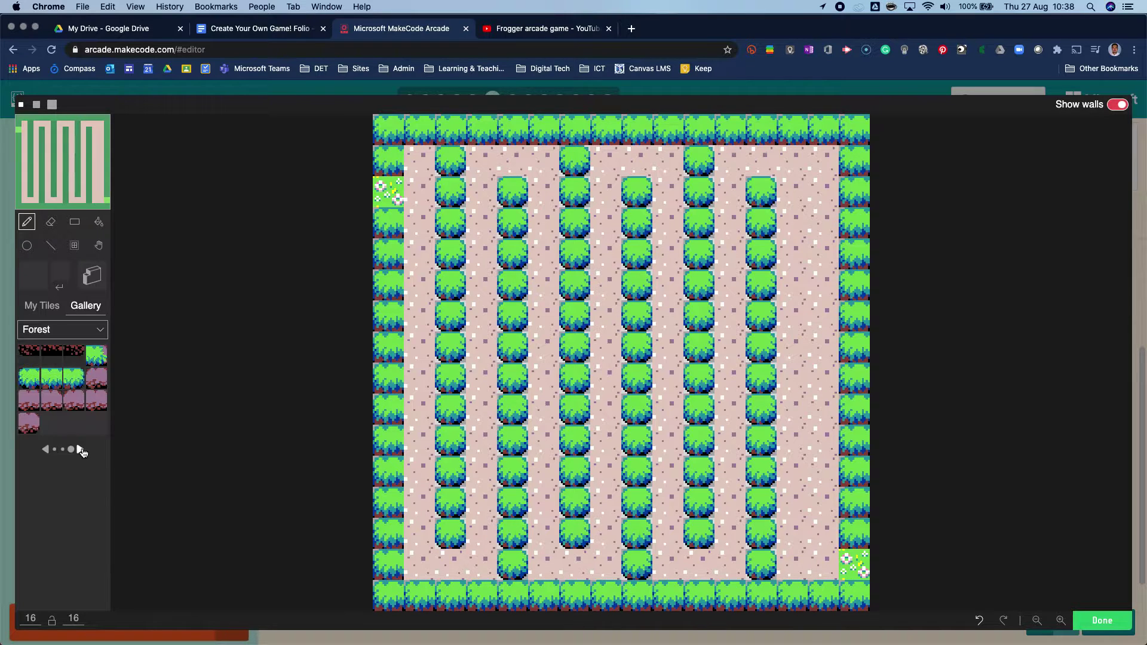
left_click(83, 332)
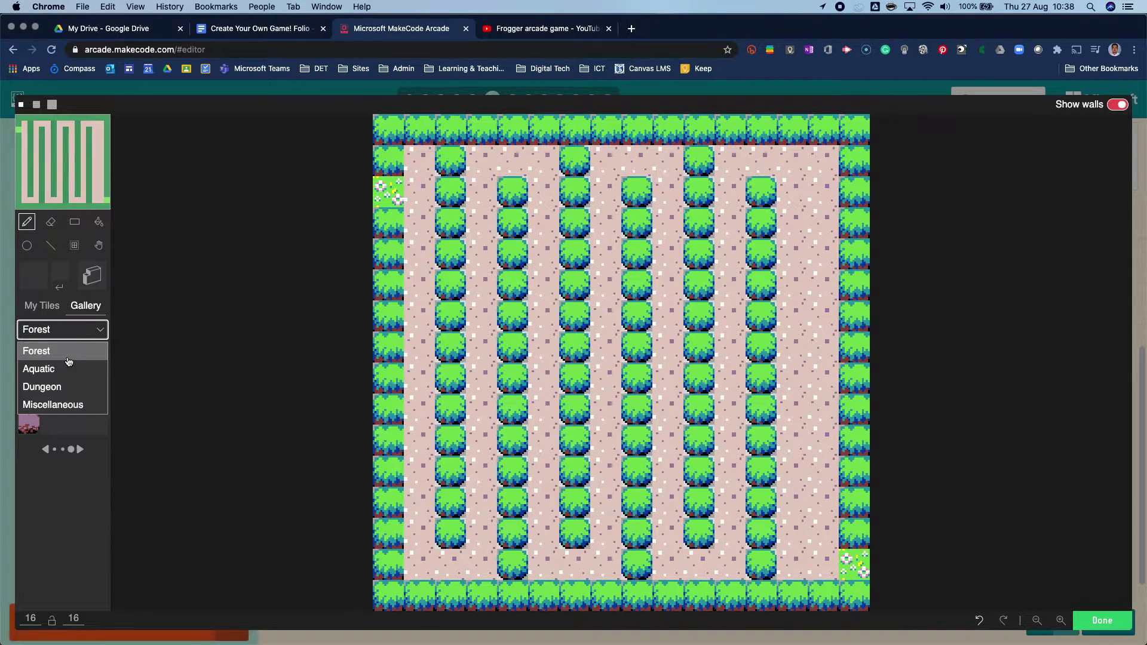
left_click(65, 406)
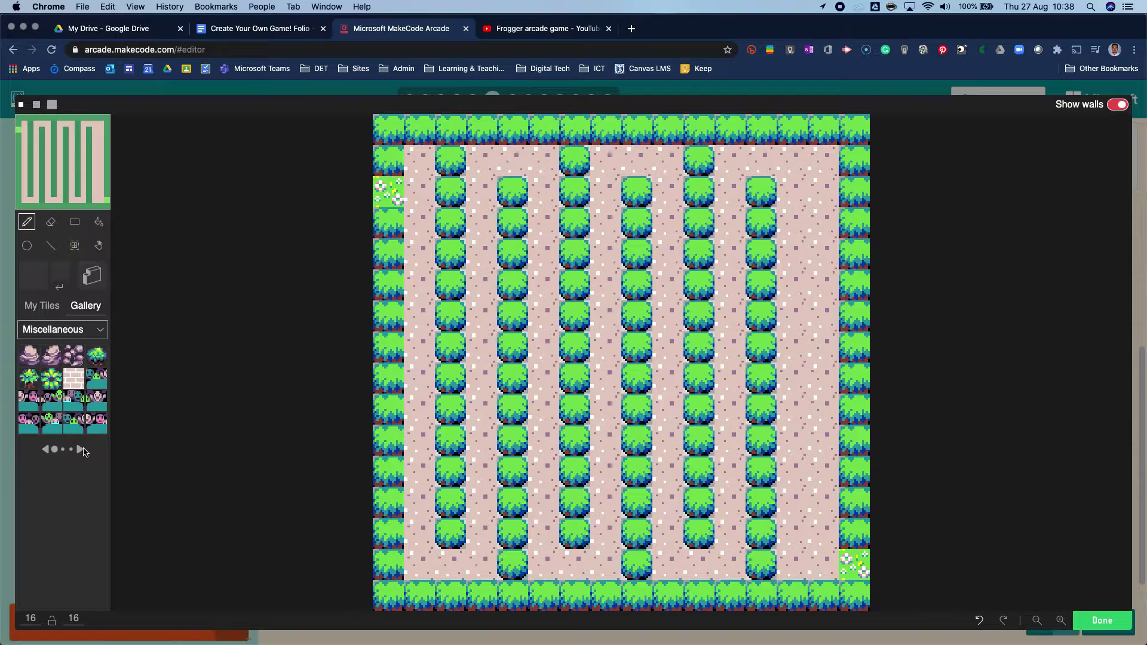
left_click(81, 450)
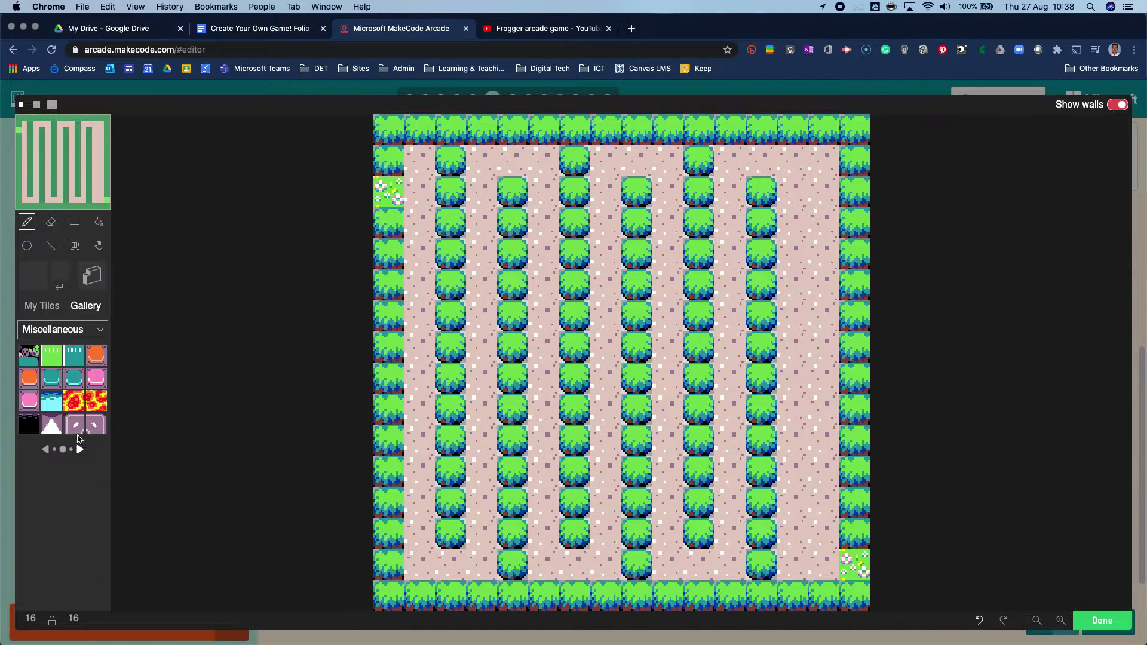
left_click(77, 359)
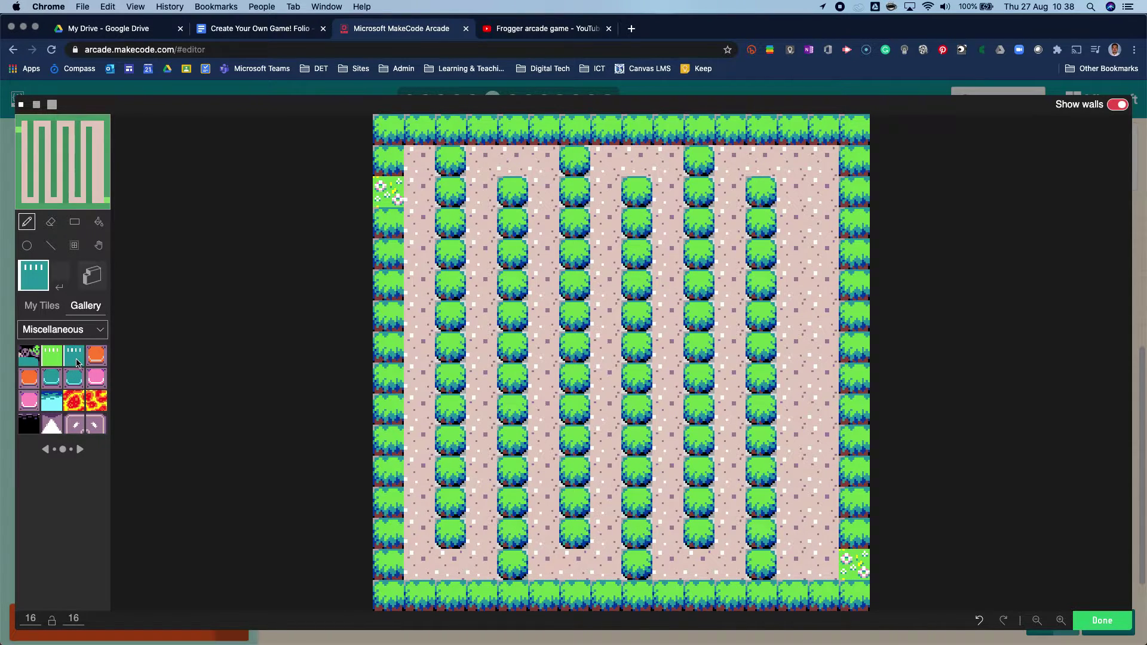
left_click(79, 450)
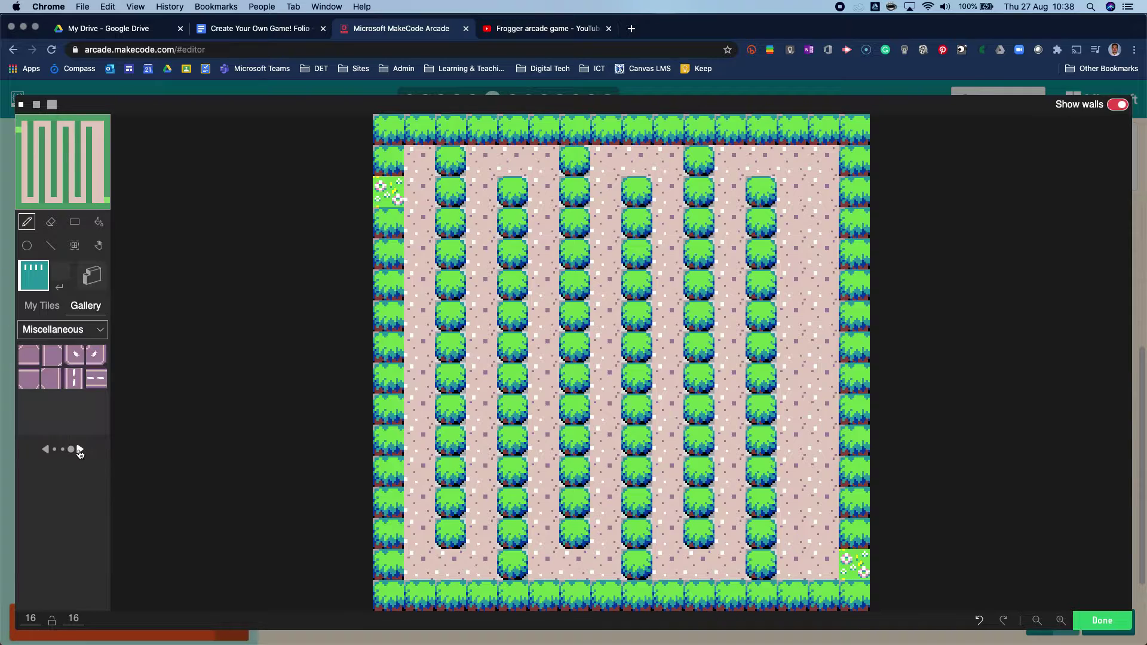
left_click(46, 450)
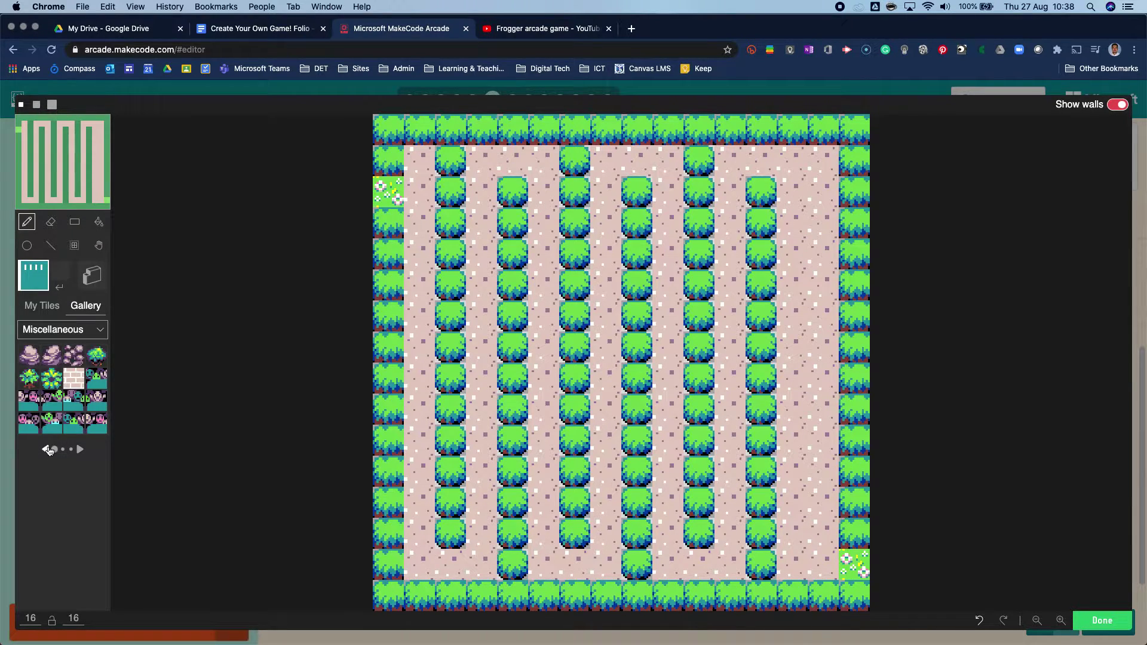
- Place a barred door tile from the Dungeon gallery in the opening near the upper end of the maze's left border
left_click(62, 330)
left_click(58, 388)
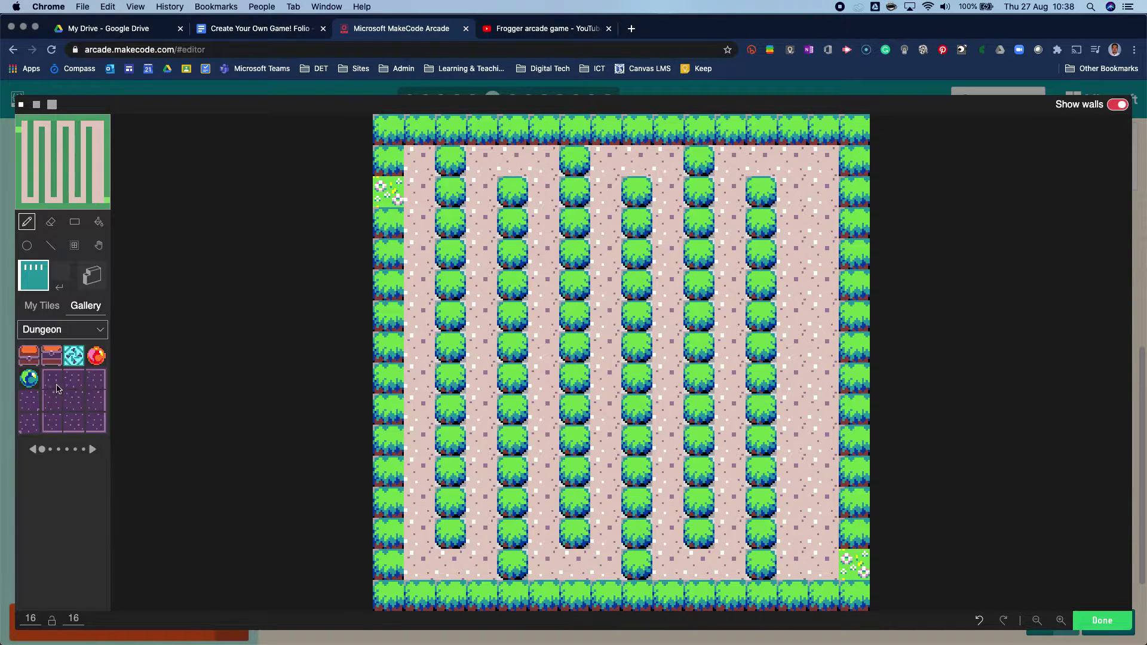
left_click(92, 449)
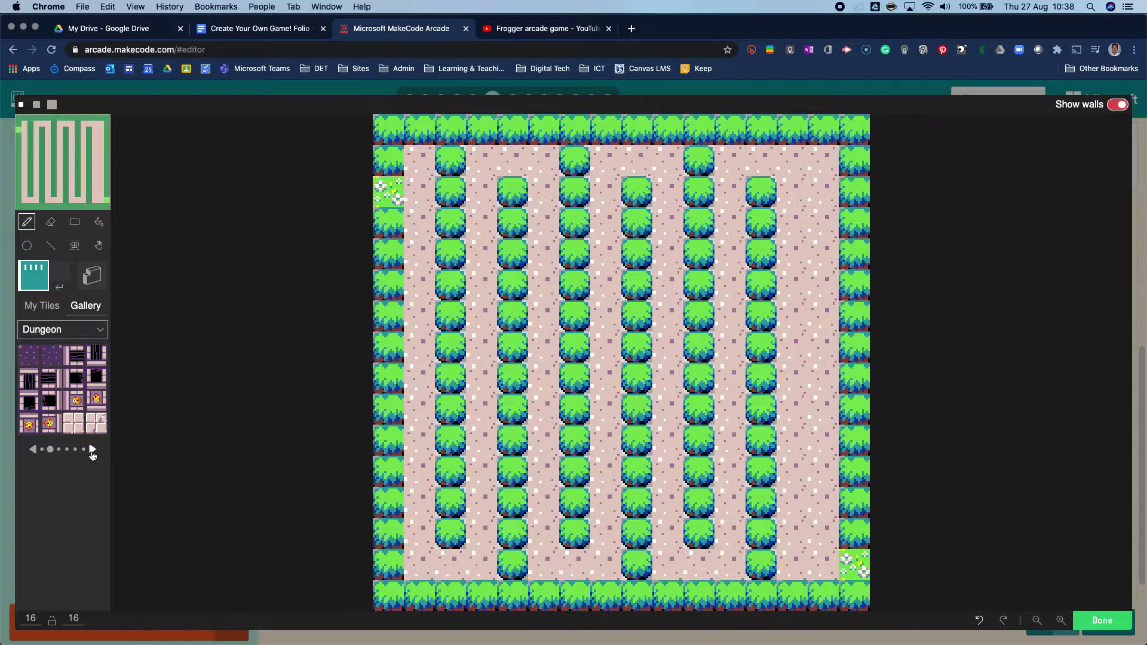
left_click(37, 387)
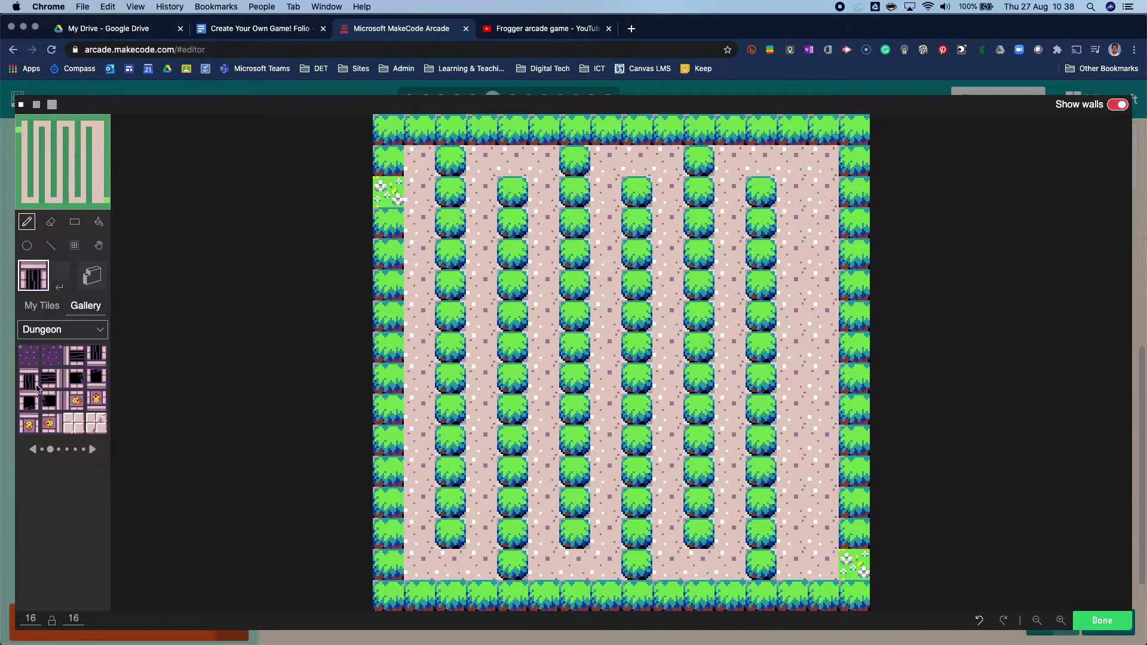
left_click(381, 199)
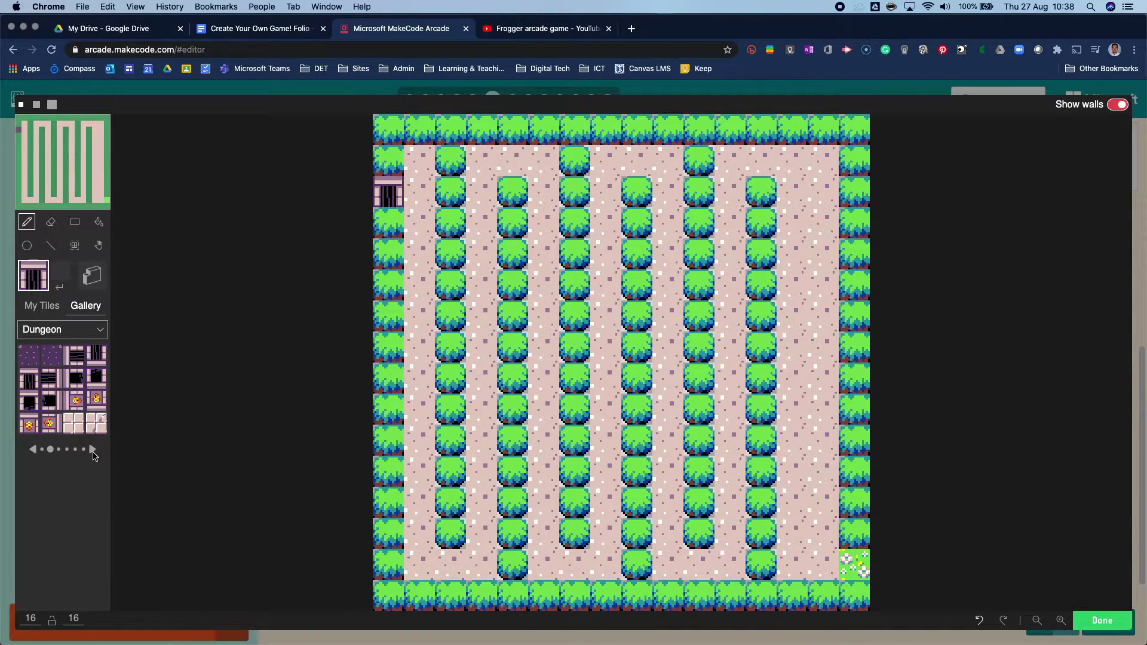
- Replace the flower tile in the lower-right border opening with the vertically barred Dungeon ladder tile and finish the tilemap
left_click(92, 450)
left_click(92, 449)
left_click(92, 449)
left_click(92, 449)
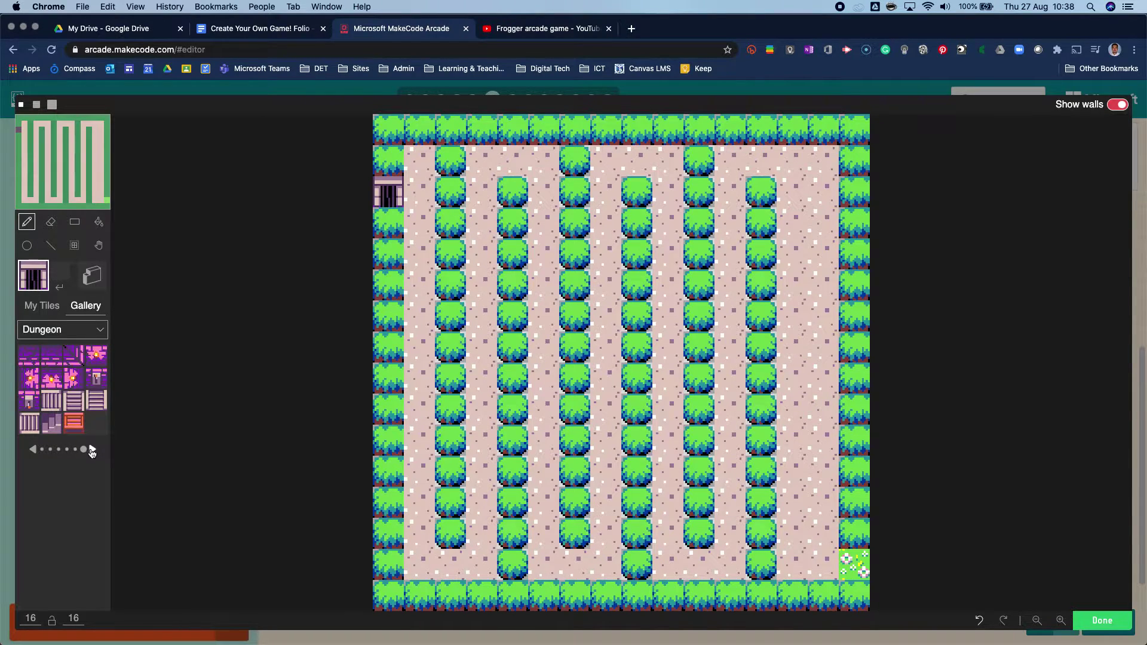
left_click(52, 424)
left_click(75, 423)
left_click(98, 408)
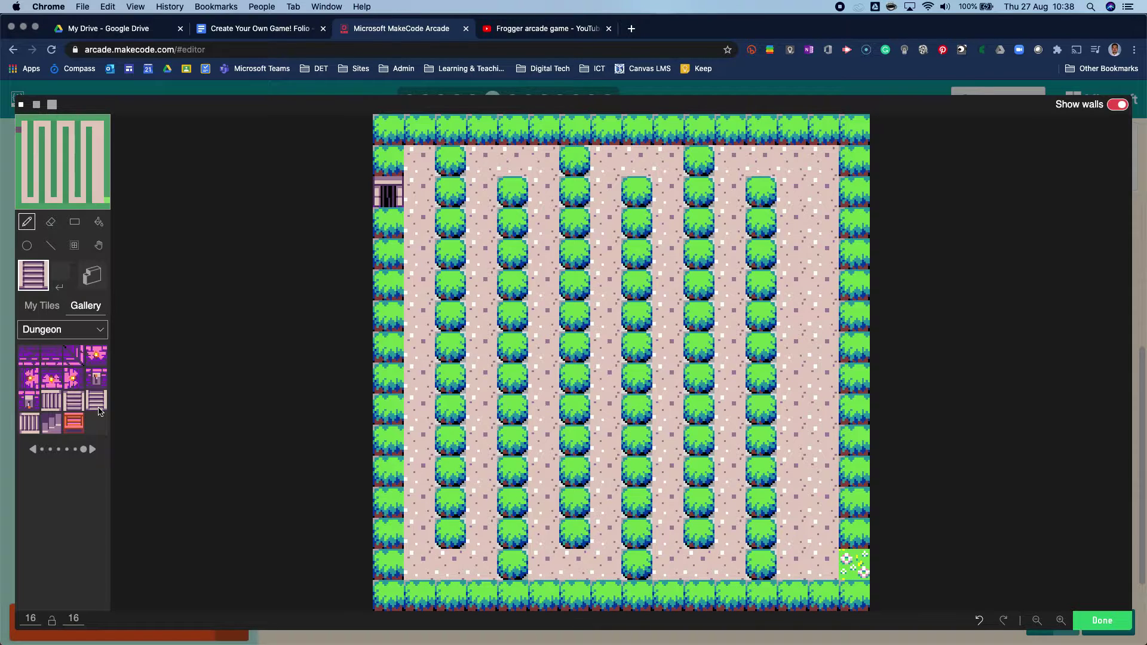
left_click(51, 402)
left_click(852, 569)
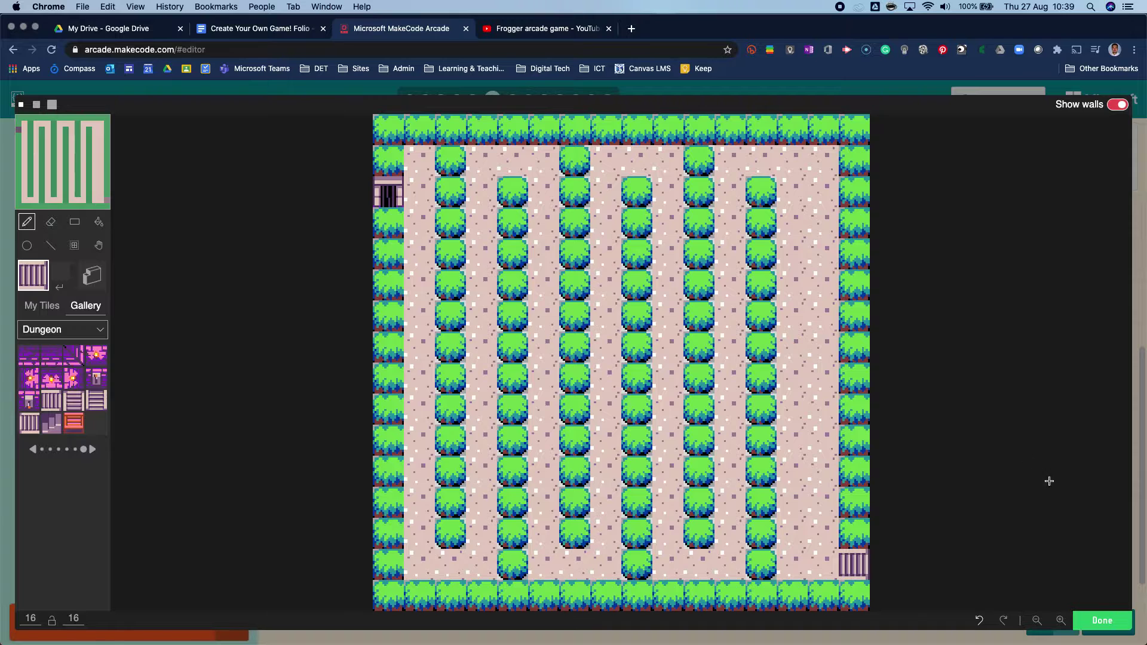
left_click(1102, 620)
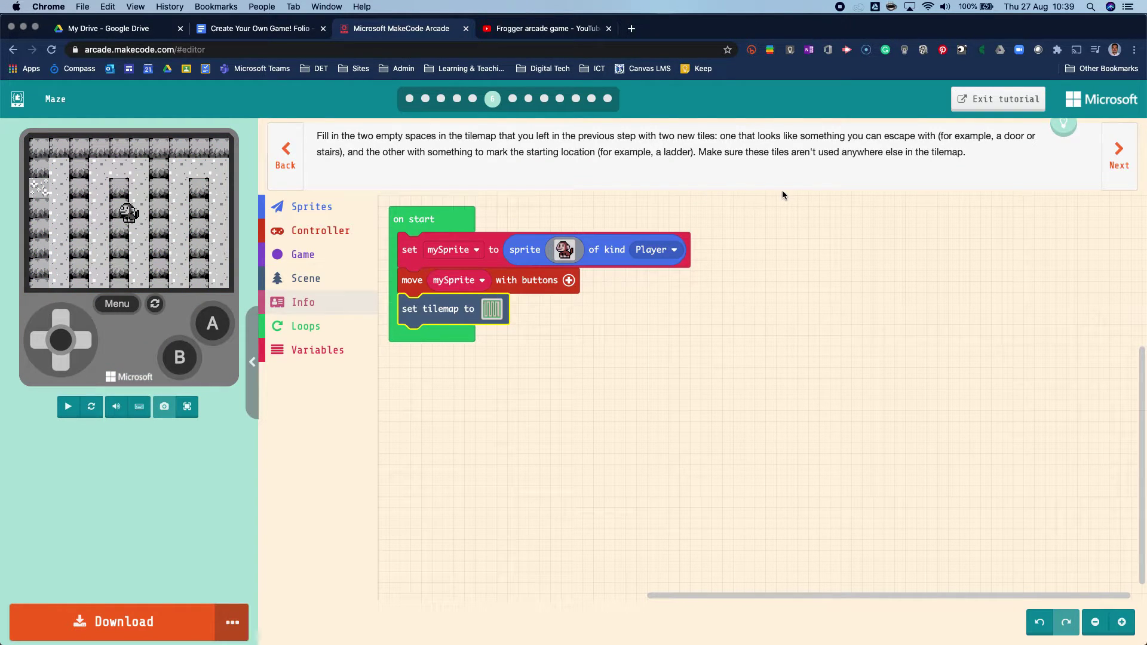
- For tutorial step 7, add a place mySprite on top of random block after set tilemap, with the ladder tile as its target
left_click(1120, 160)
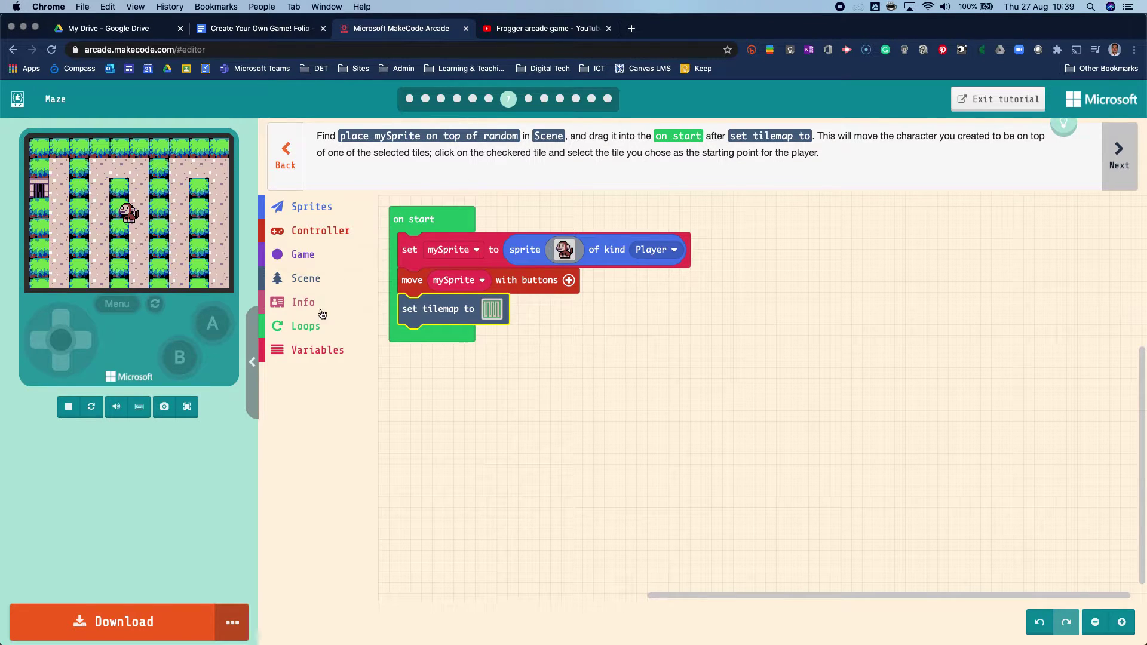
left_click(320, 280)
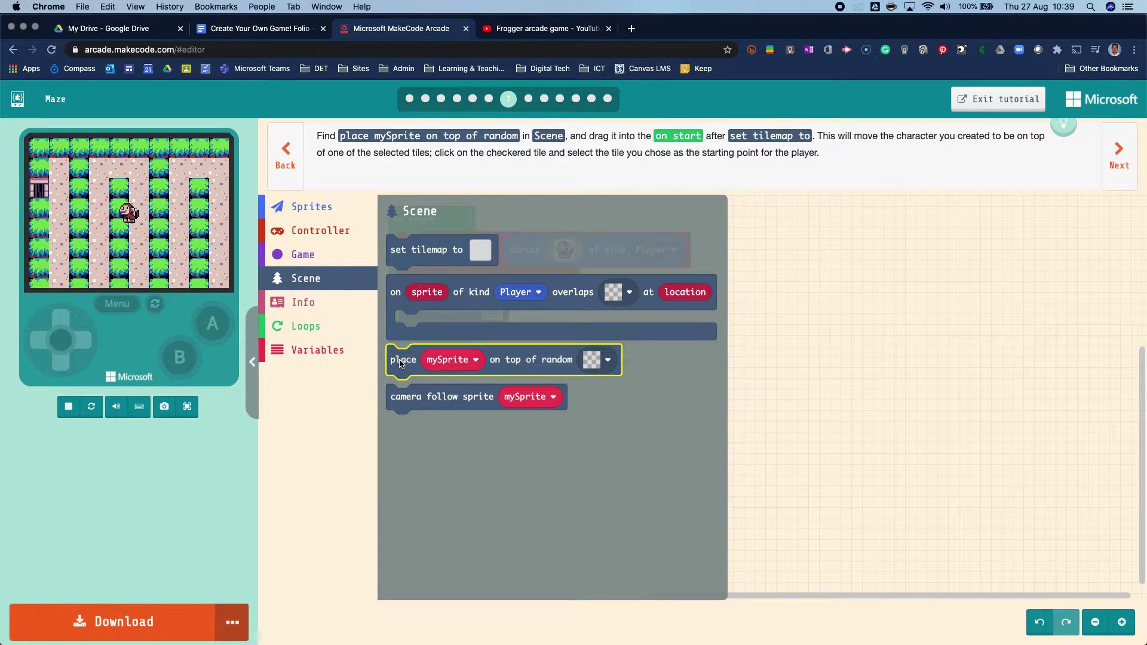
left_click_drag(409, 367, 696, 367)
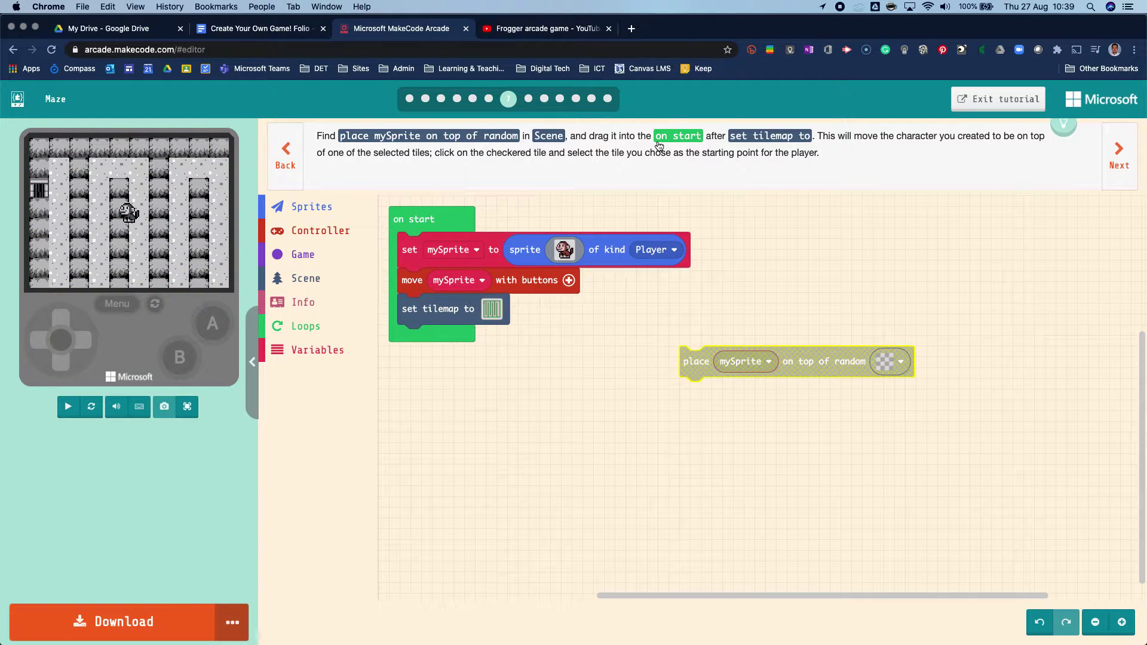
left_click_drag(690, 356, 402, 342)
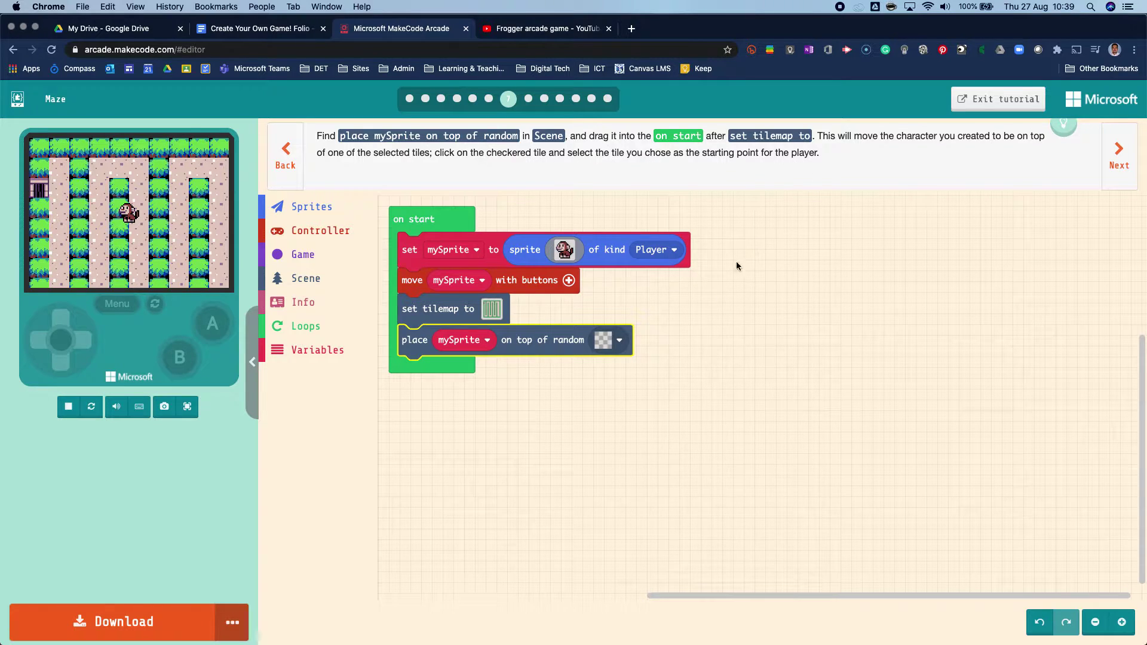
left_click(605, 344)
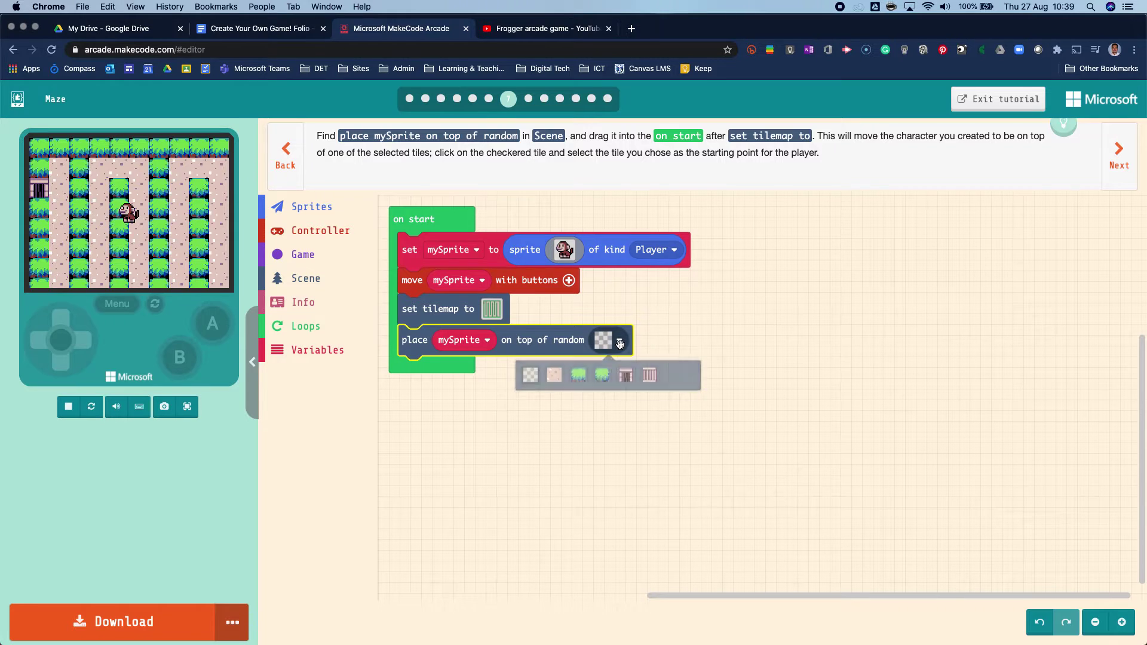
left_click(650, 380)
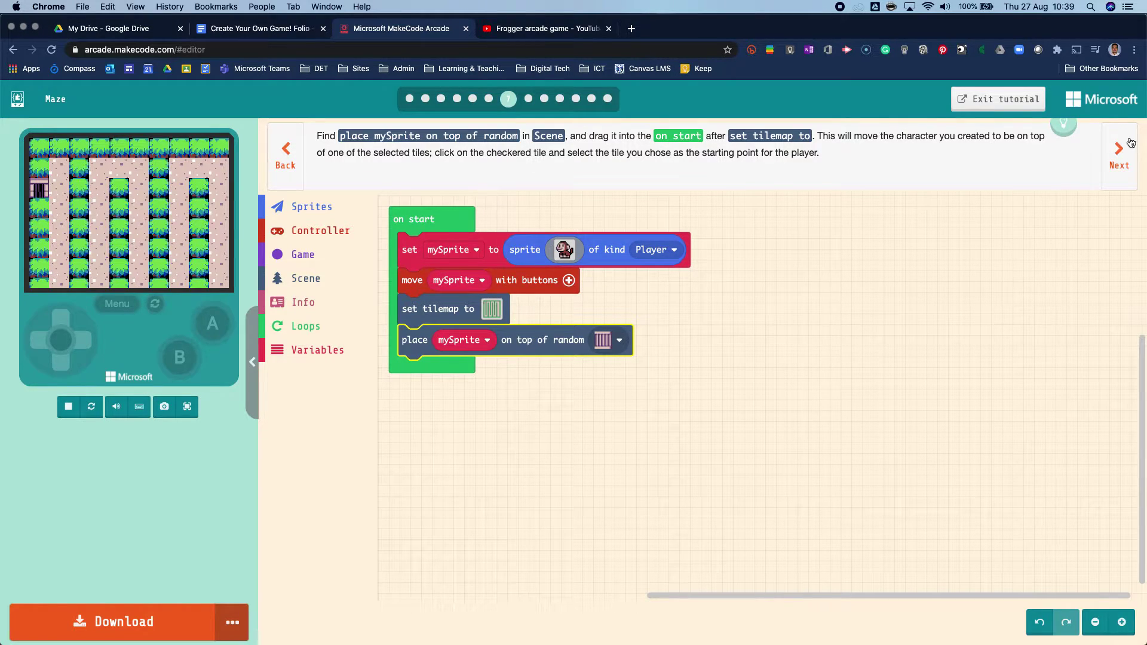
- For tutorial step 8, add camera follow sprite mySprite at the end of on start and steer the monkey through the maze in the simulator
left_click(1119, 157)
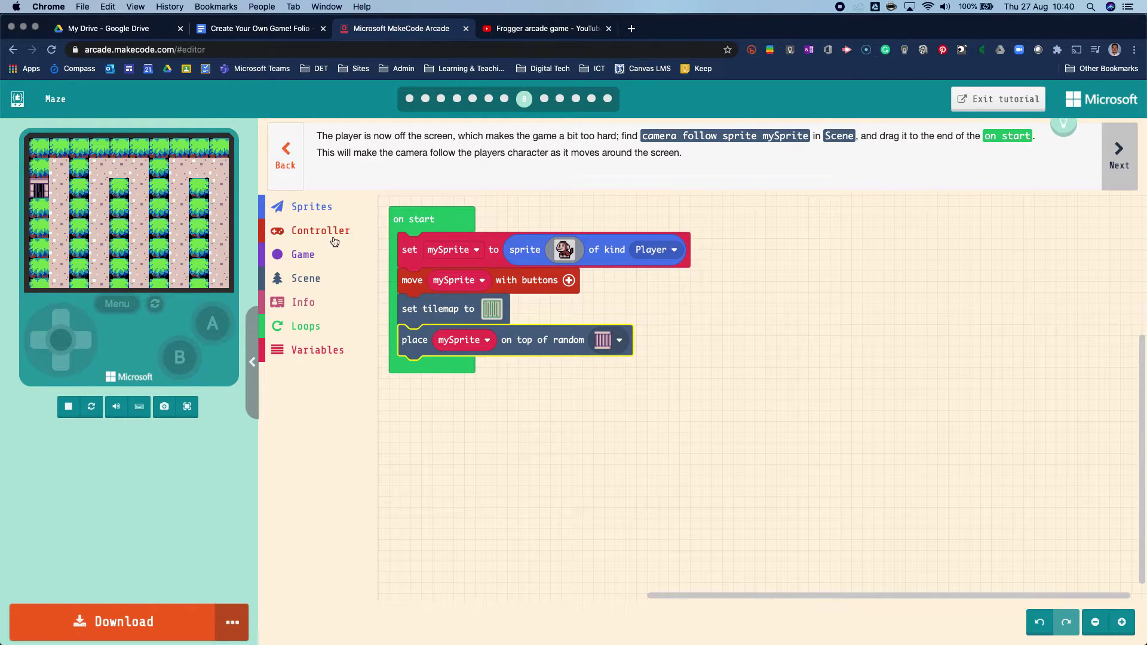
left_click(307, 287)
left_click_drag(418, 397, 430, 405)
left_click_drag(481, 442, 531, 446)
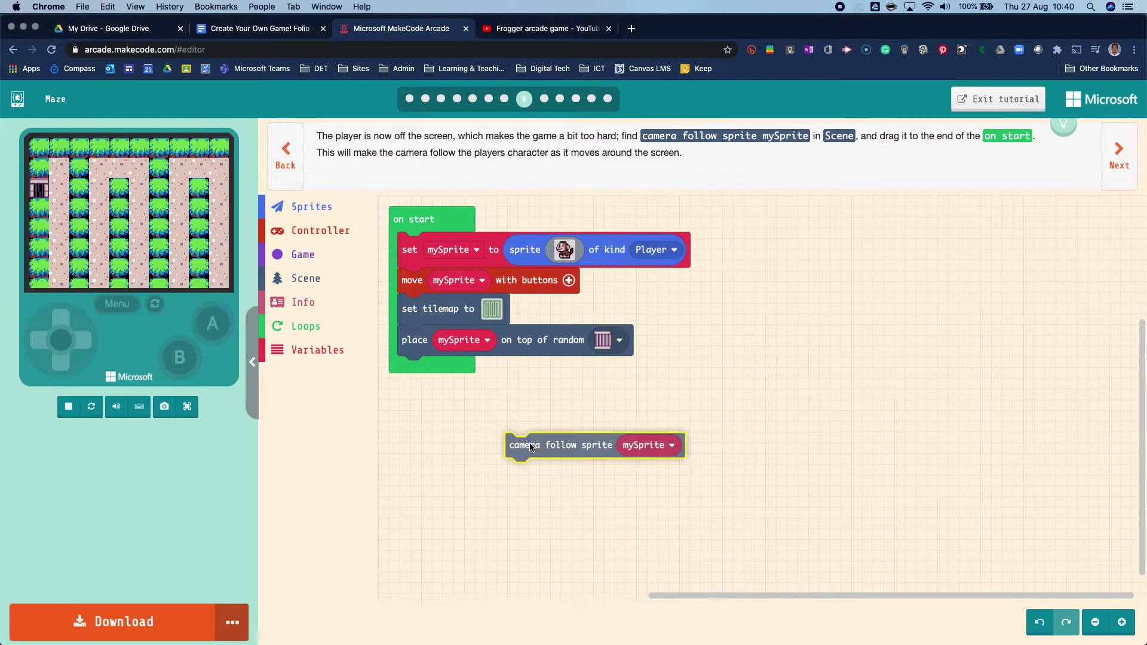
left_click_drag(530, 447, 412, 376)
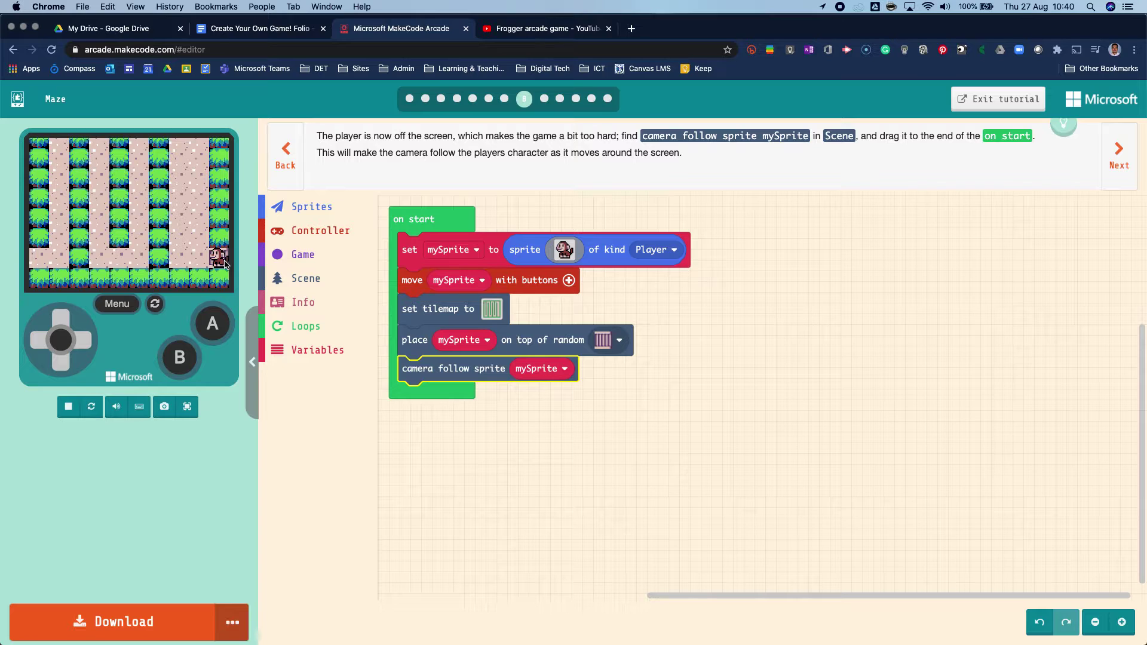
left_click_drag(28, 342, 87, 341)
left_click(44, 340)
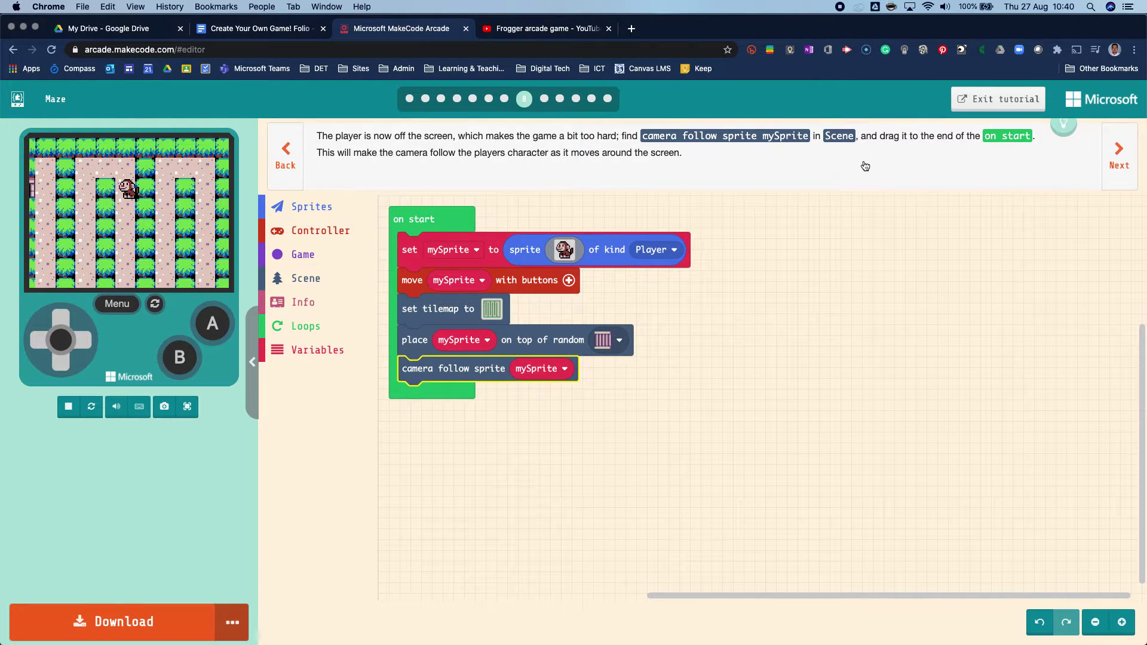
- For tutorial step 9, add an on sprite of kind Player overlaps event beside on start, set to the barred door tile
left_click(1118, 157)
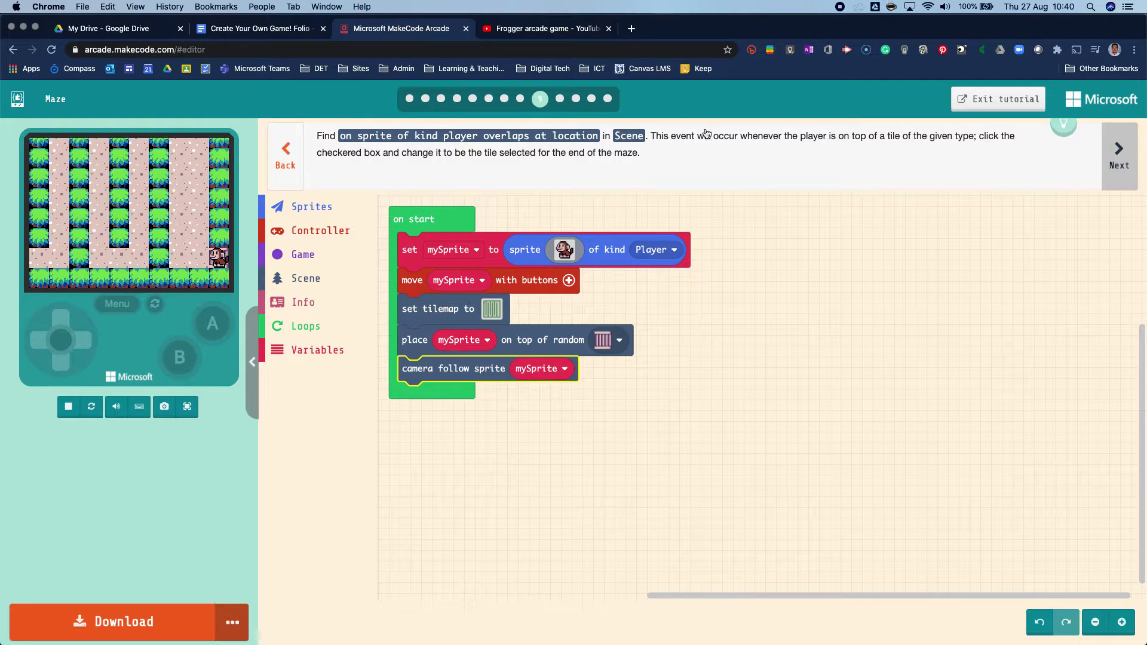
left_click(315, 286)
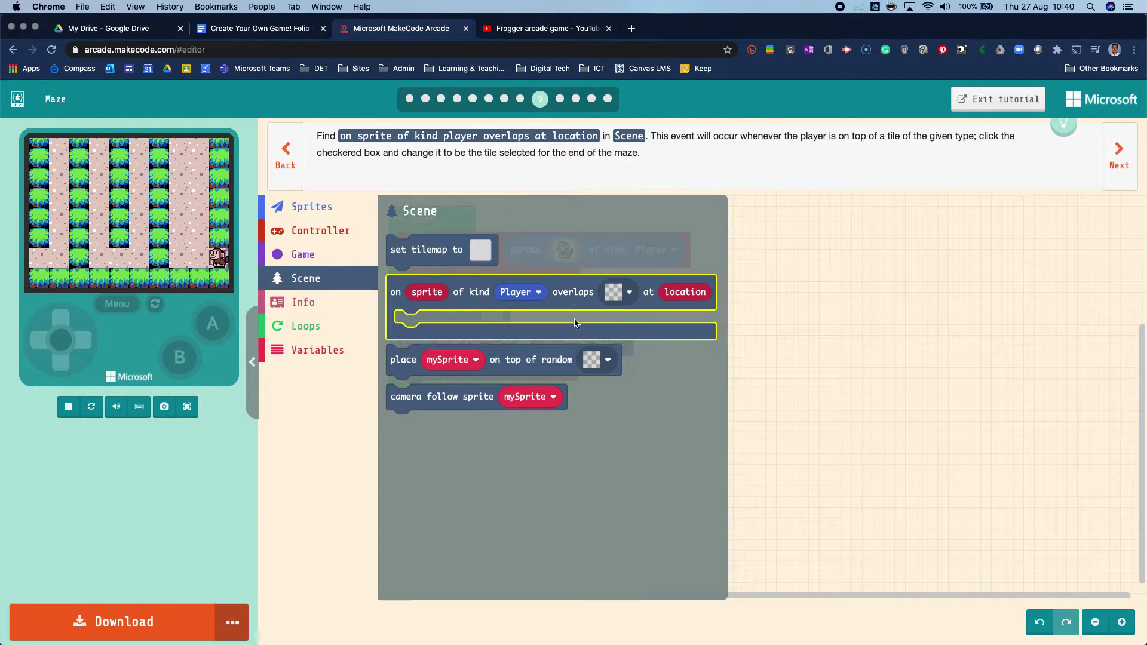
left_click_drag(577, 304, 924, 233)
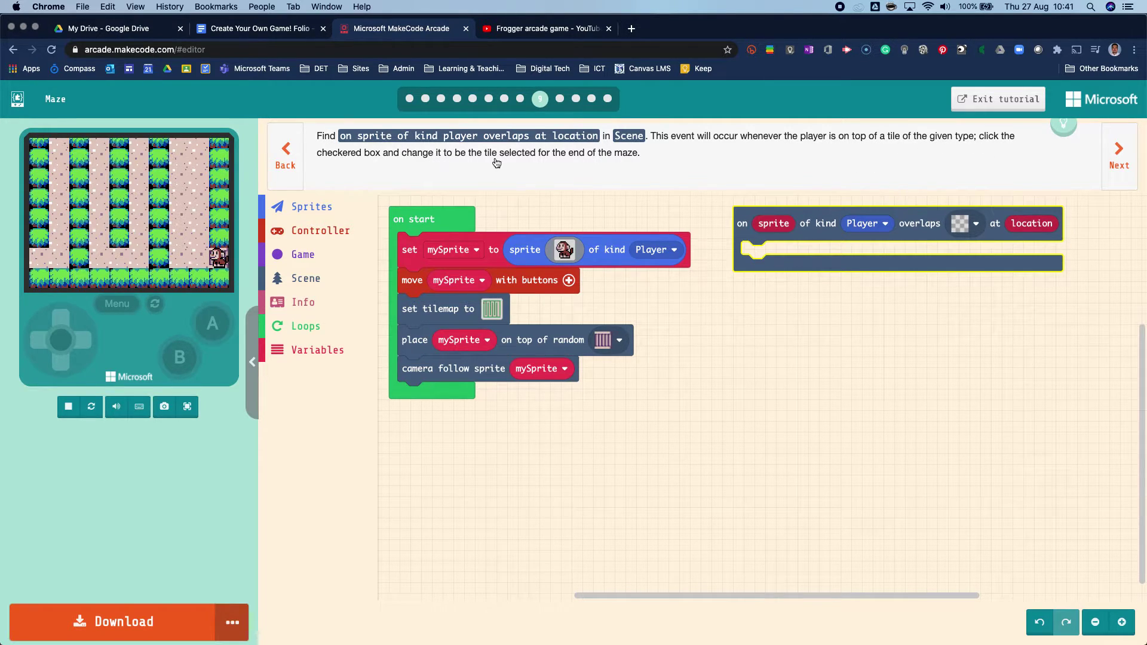
left_click(969, 229)
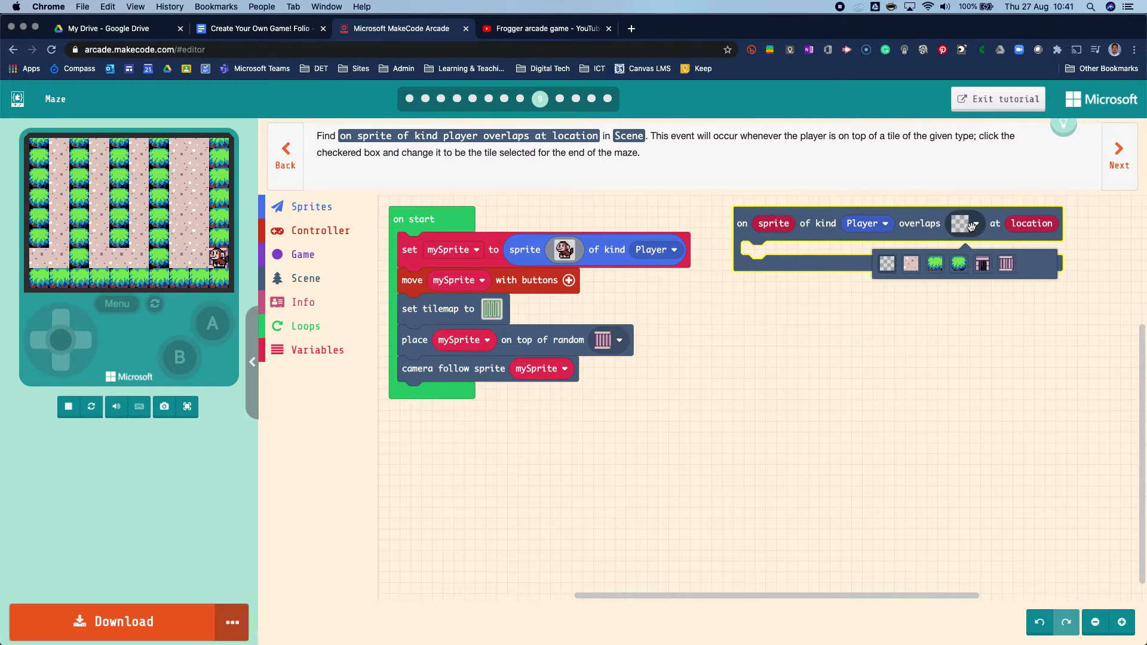
left_click(980, 262)
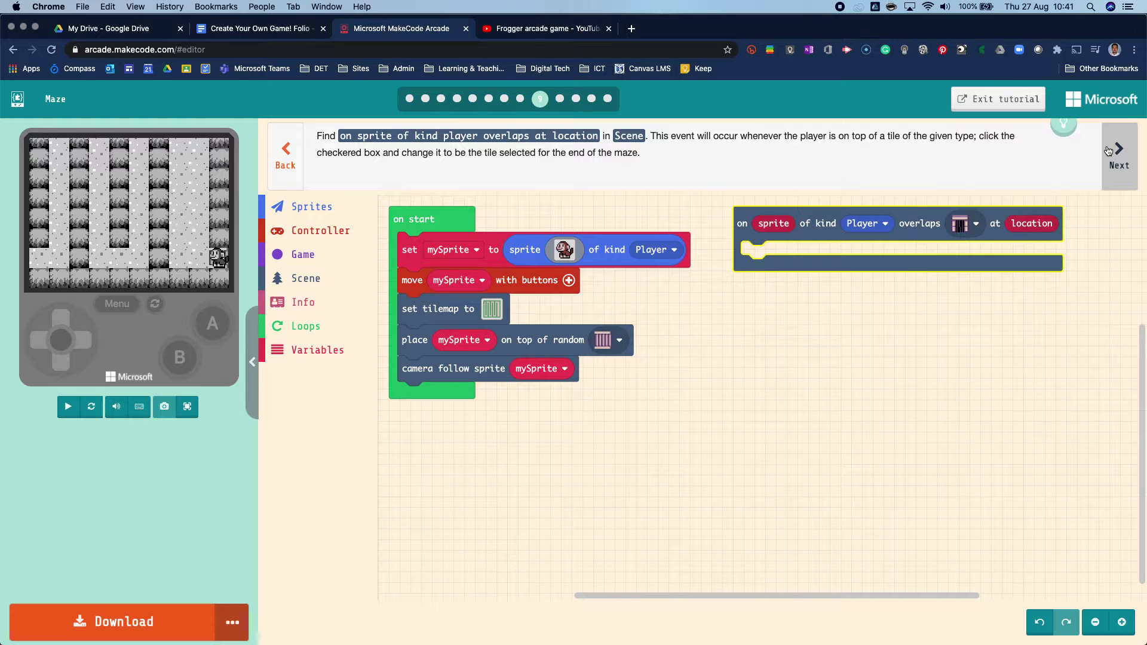
- For tutorial step 10, put a game over WIN block inside the overlap event and play the maze to the exit door in the simulator
left_click(1111, 153)
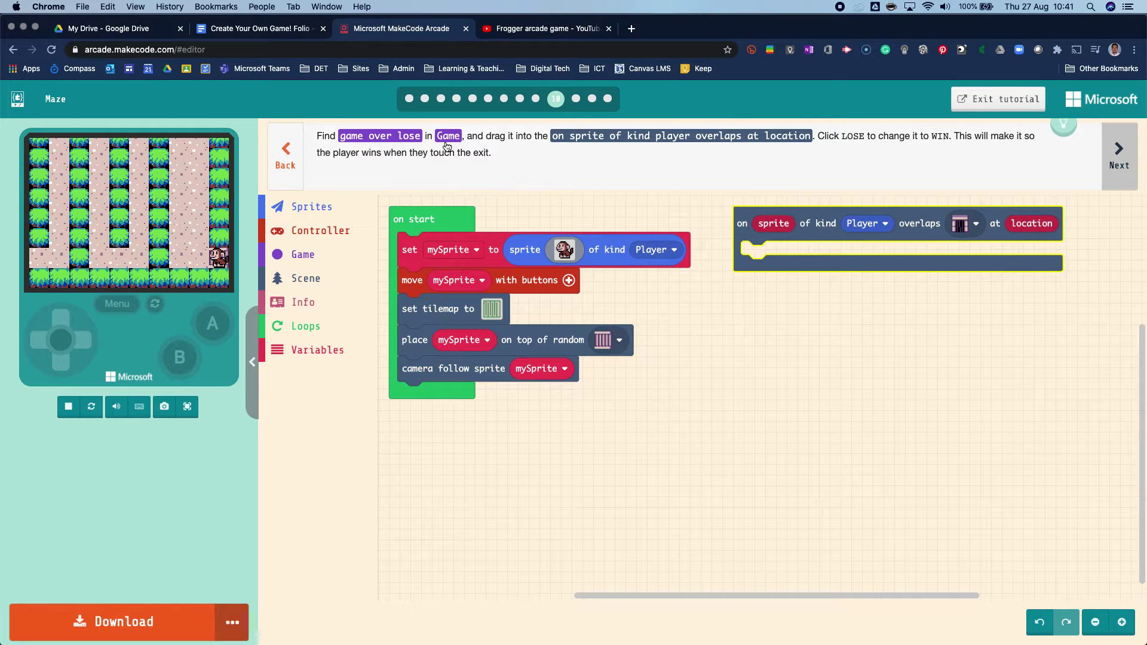
left_click(352, 263)
left_click_drag(428, 252, 788, 256)
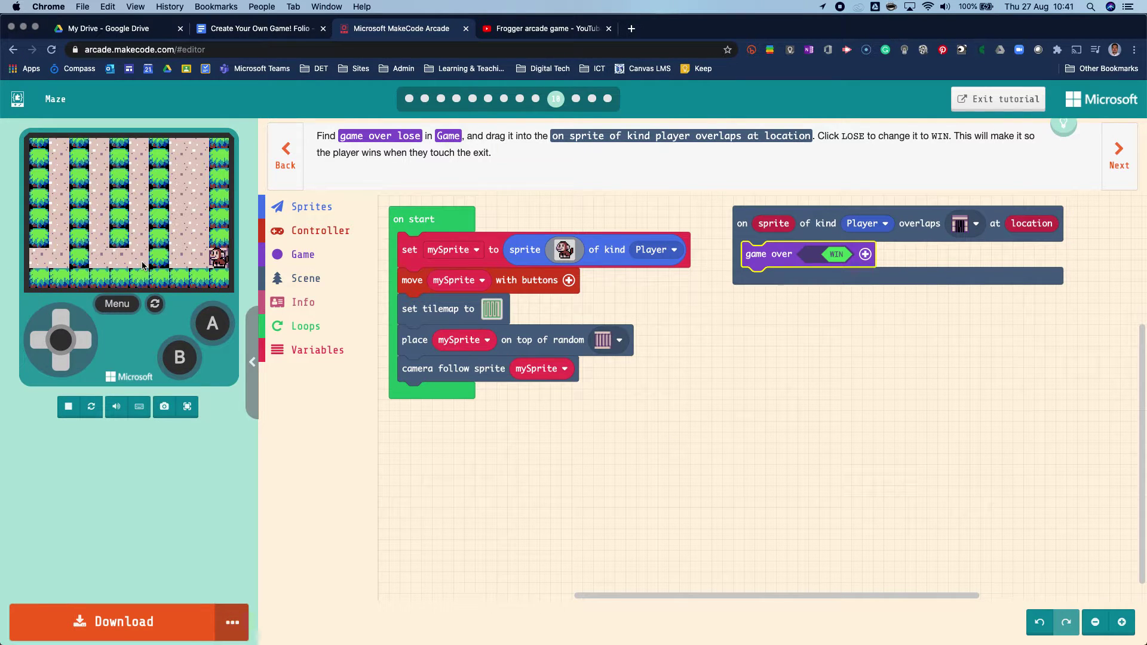
left_click(38, 347)
left_click_drag(39, 346, 56, 323)
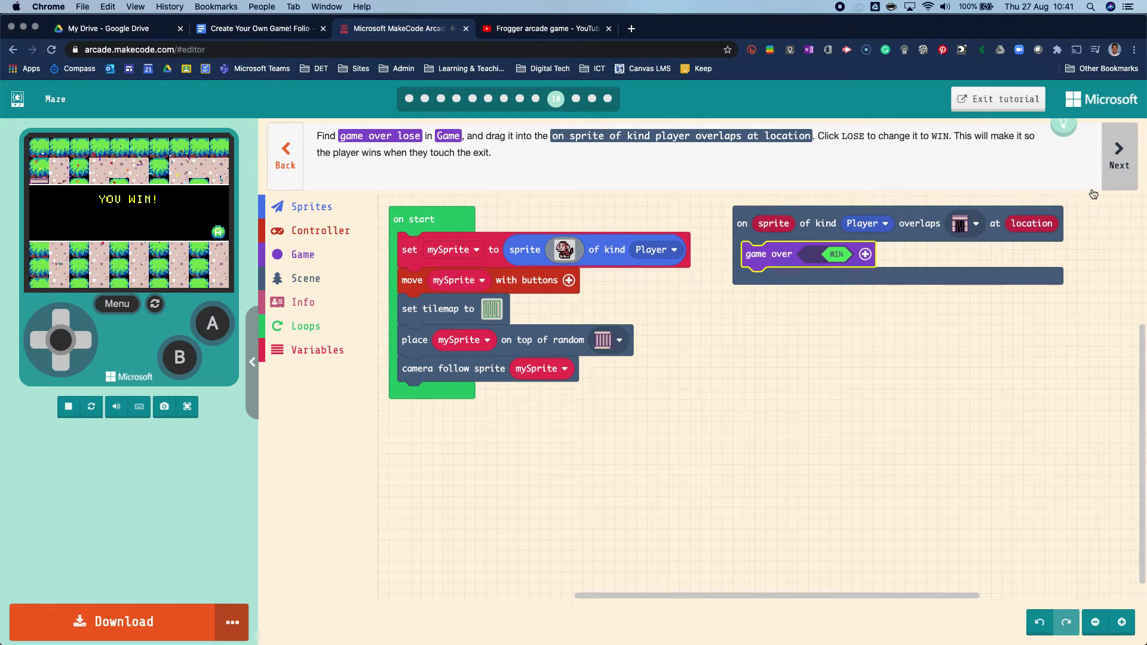
- For tutorial step 11, add a start countdown 10 (s) block at the end of on start
left_click(1118, 157)
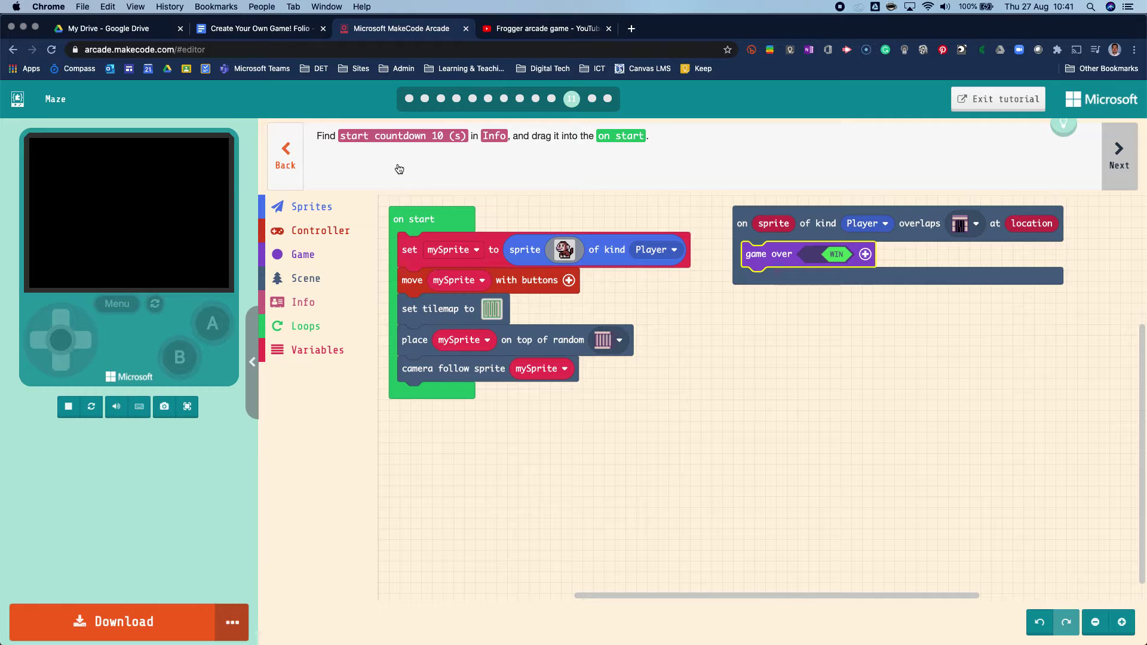
left_click(302, 303)
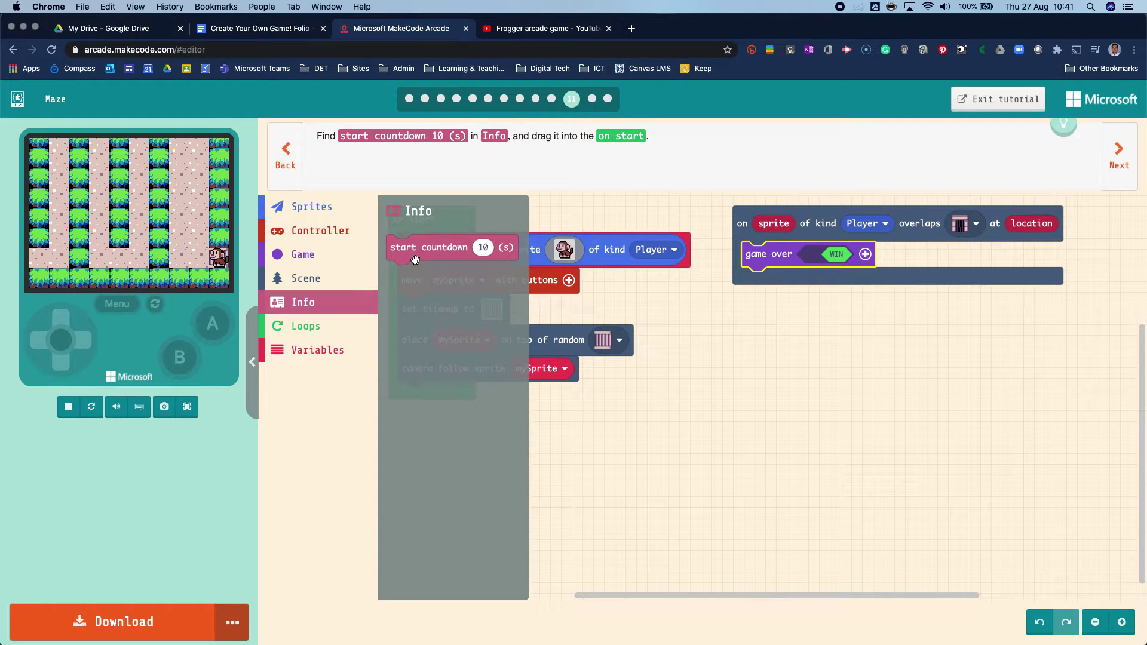
left_click_drag(409, 257, 610, 396)
left_click_drag(541, 429, 447, 411)
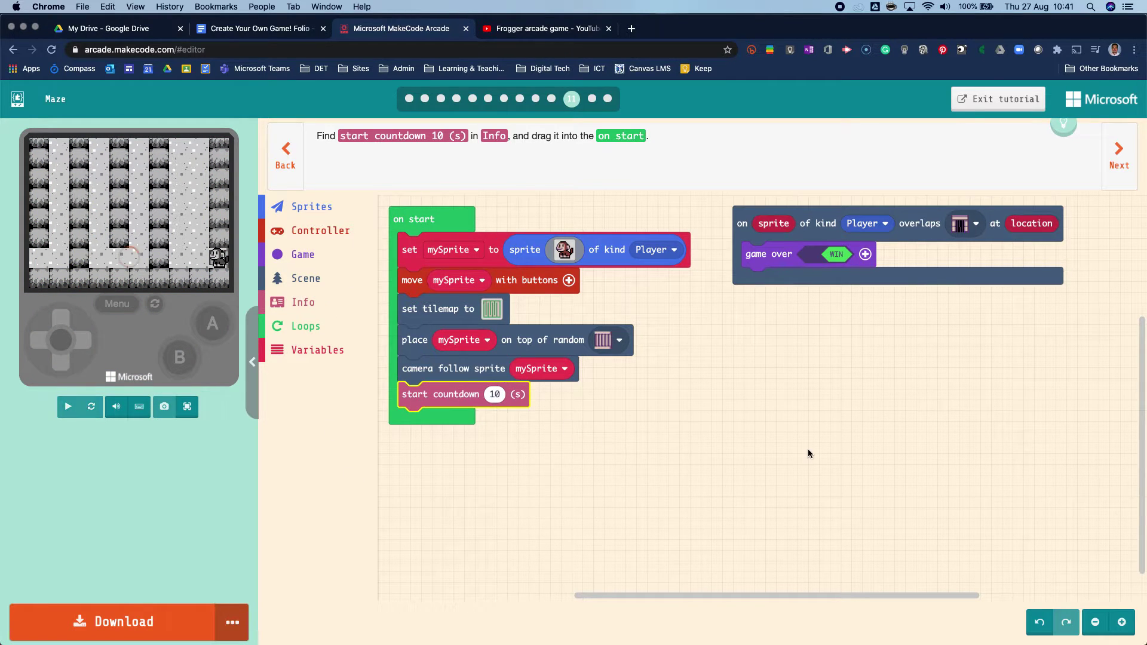
- Advance to tutorial step 12, read its instruction about drawing walls in the tilemap, and dismiss the hint
left_click(1113, 166)
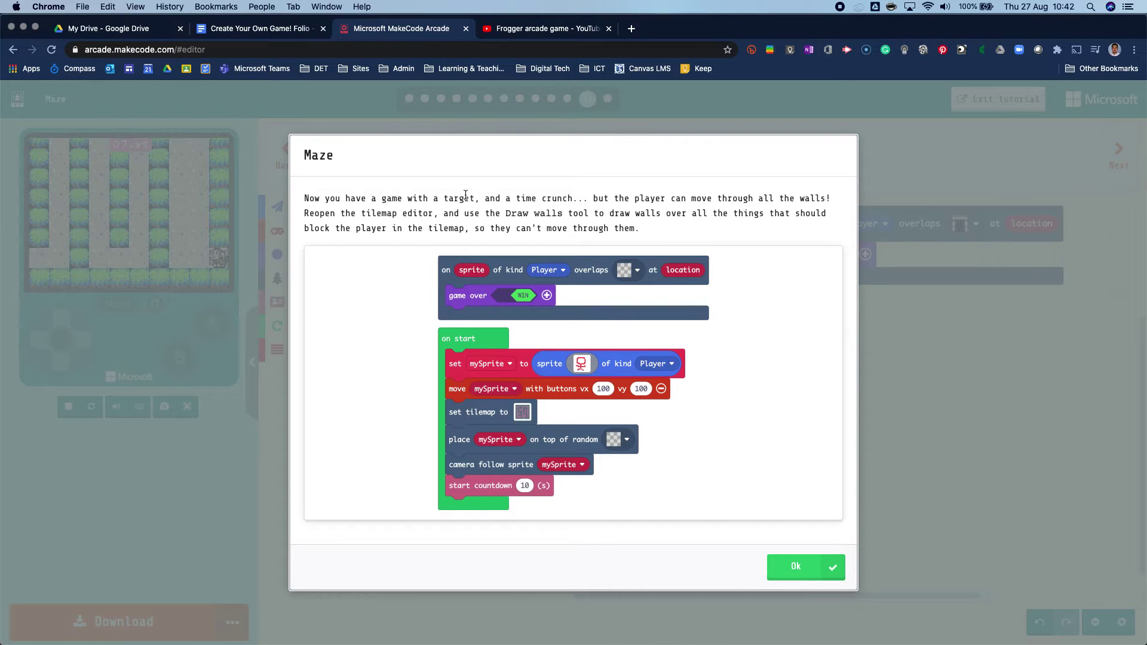
left_click_drag(327, 198, 746, 200)
left_click(635, 199)
left_click_drag(666, 199, 804, 200)
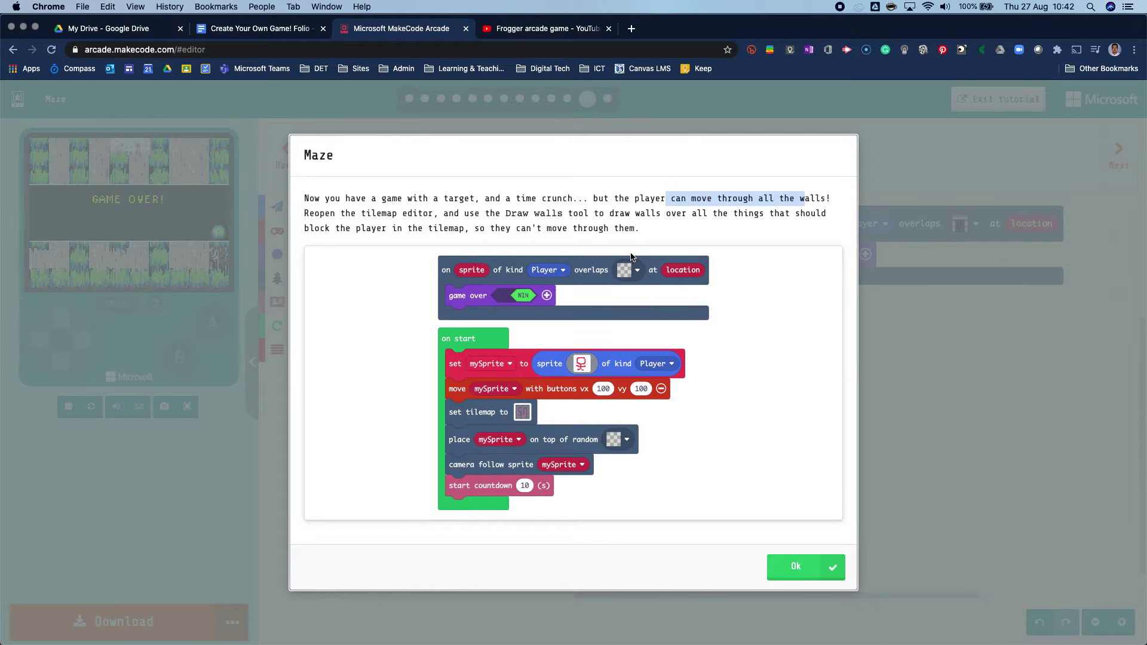
left_click(797, 563)
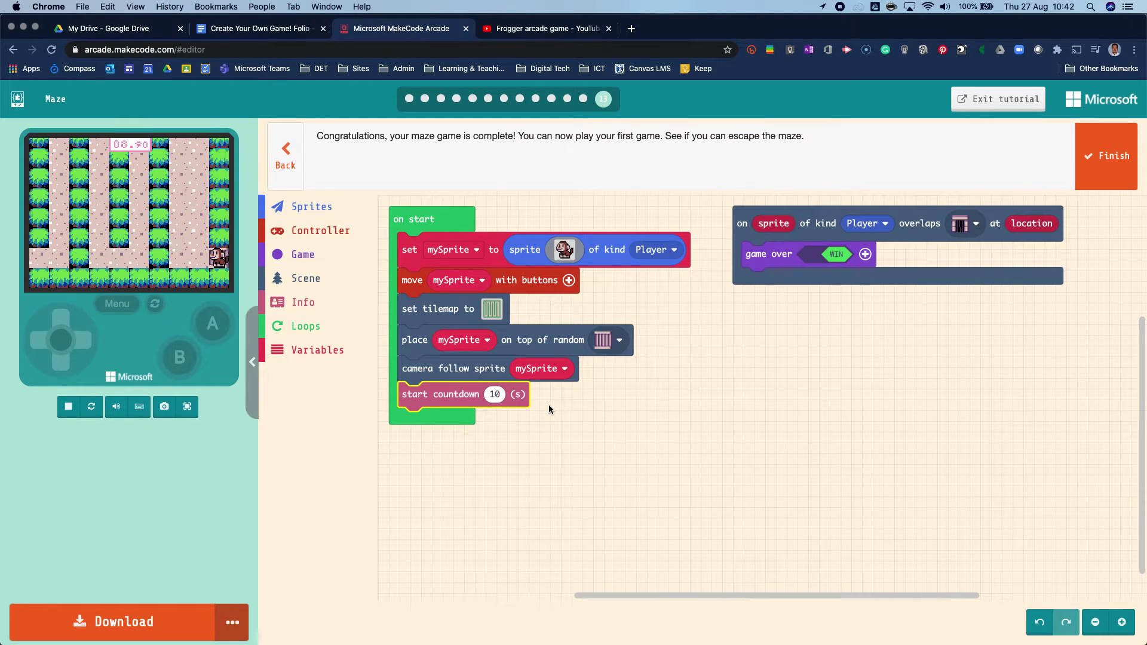
- Draw walls in the tilemap over every tree tile of the border and the inner maze columns, leaving the path, door and ladder tiles open
left_click(493, 308)
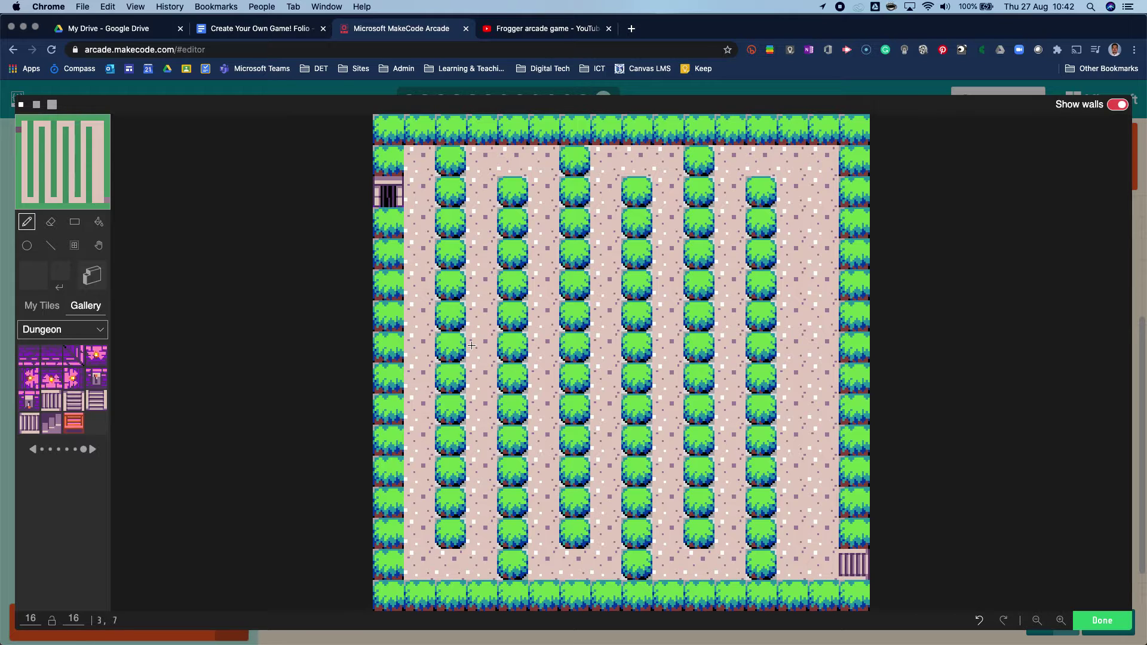
left_click(92, 282)
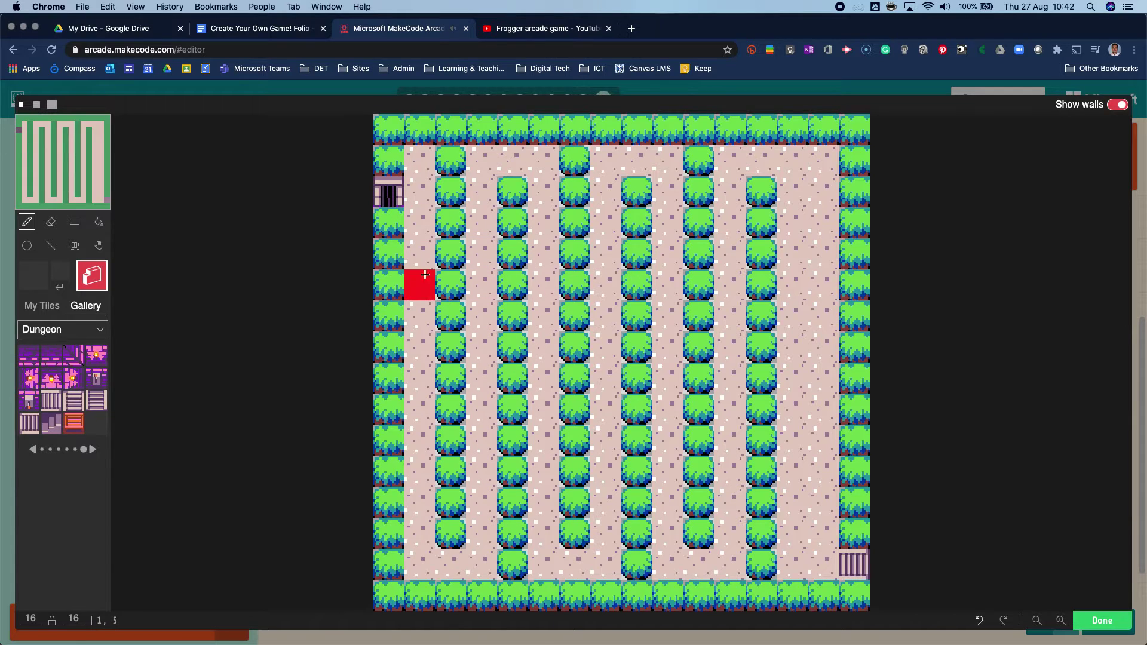
mouse_move(389, 222)
left_mouse_down()
mouse_move(394, 595)
mouse_move(864, 591)
mouse_move(881, 197)
mouse_move(860, 131)
mouse_move(388, 131)
mouse_move(449, 378)
mouse_move(449, 534)
left_mouse_up()
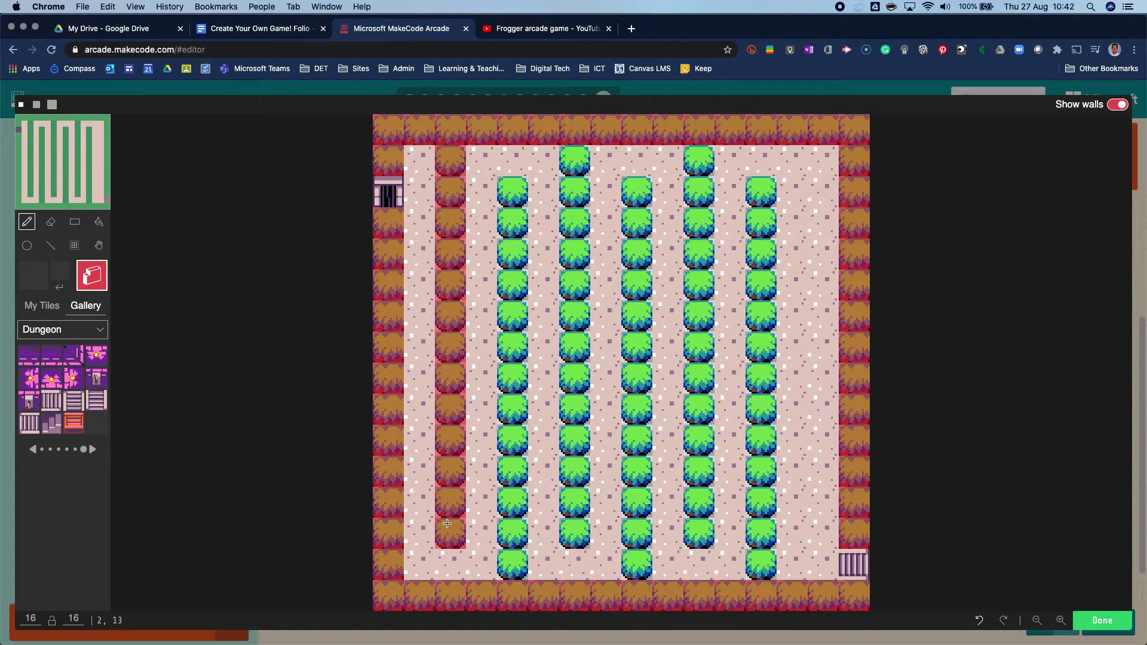
left_click_drag(515, 571, 512, 185)
left_click_drag(580, 150, 574, 534)
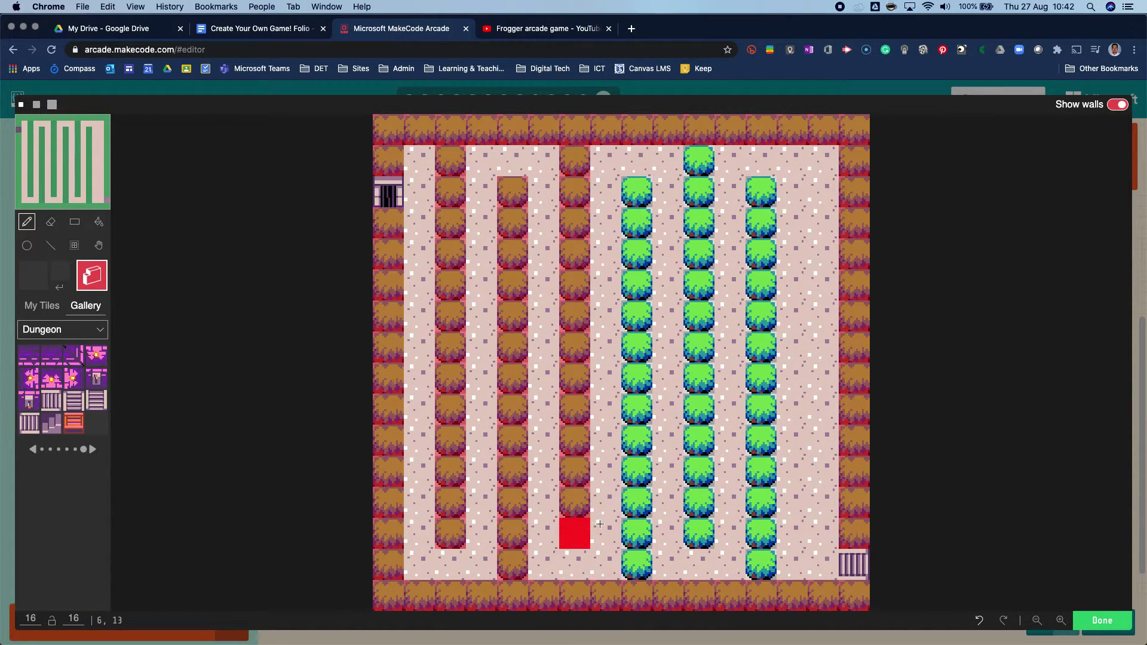
left_click_drag(642, 568, 635, 189)
left_click_drag(698, 160, 699, 533)
left_click_drag(761, 565, 752, 200)
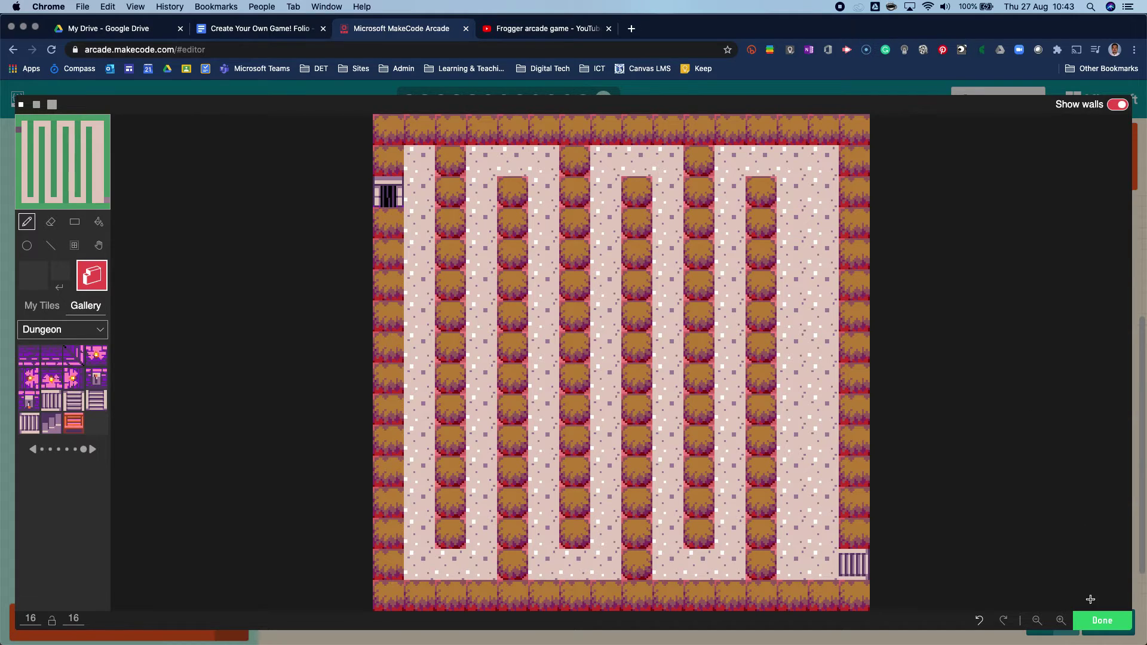
left_click(1090, 621)
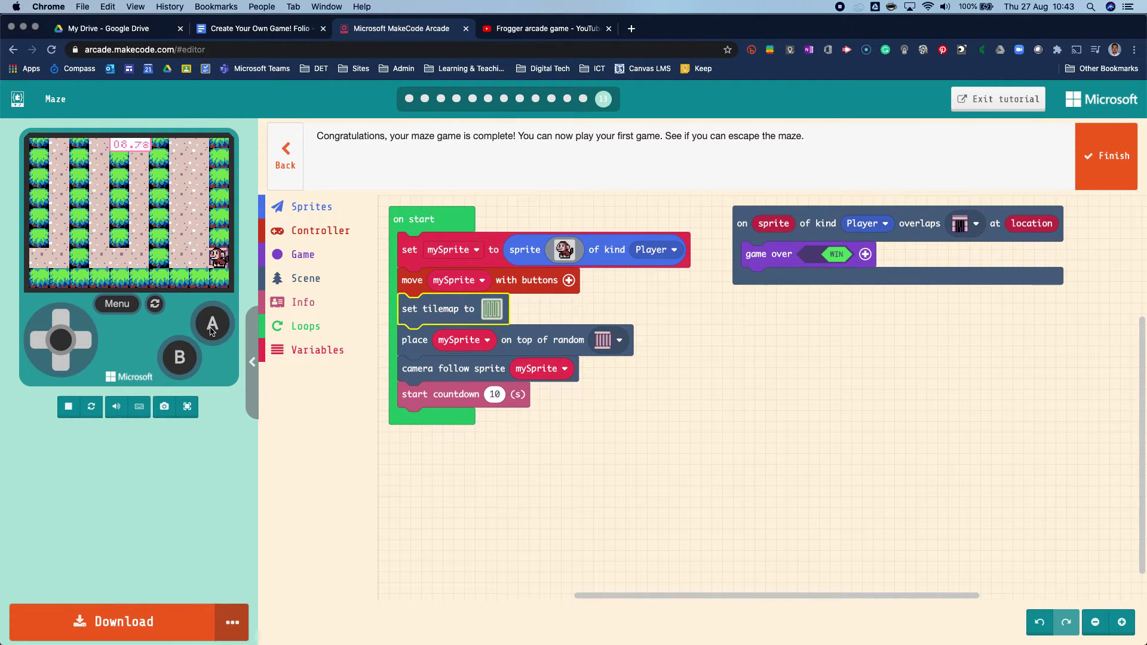
- Test the walled maze in the simulator against the 10-second countdown, restarting the game for a second run
key("Left")
key("Up")
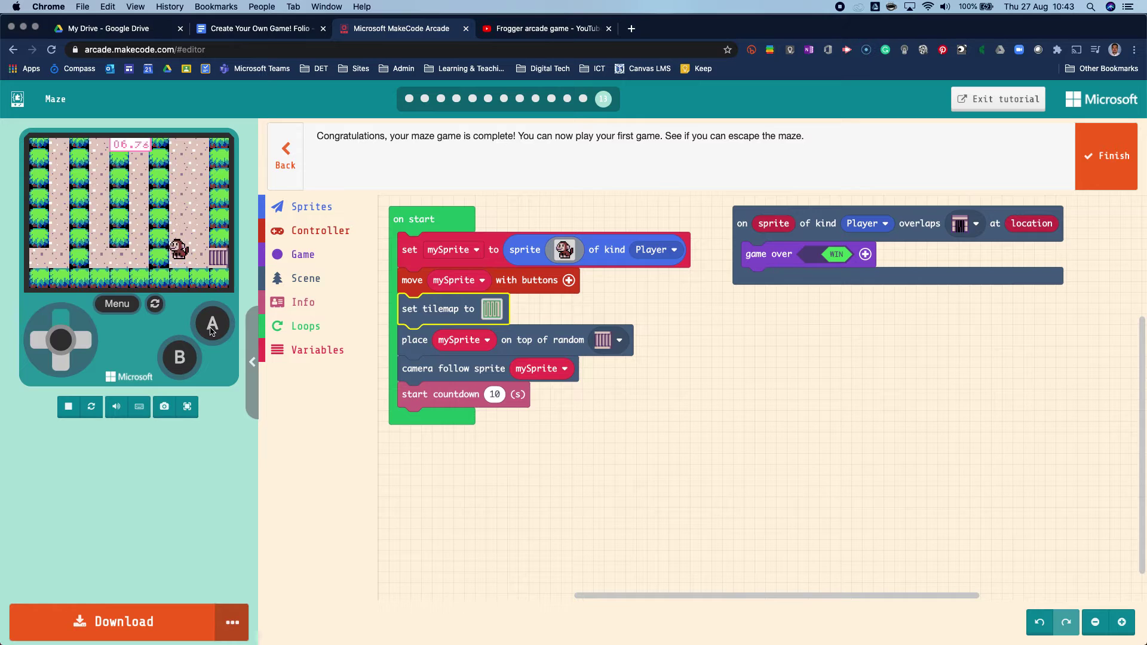
key("Up")
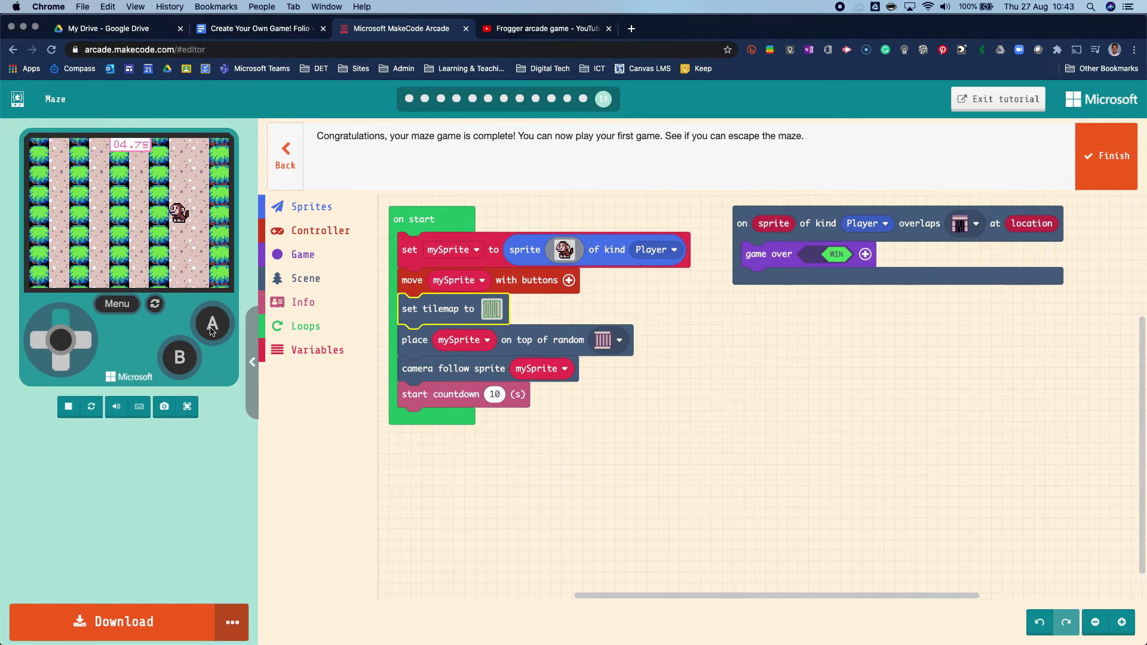
key("Left")
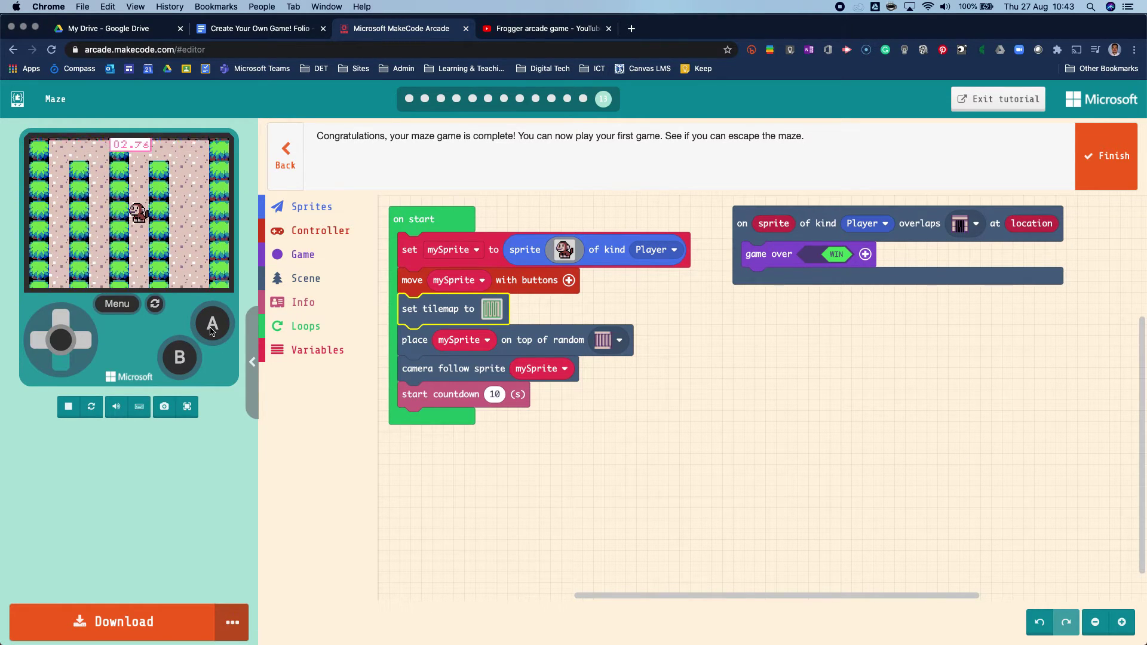
key("Down")
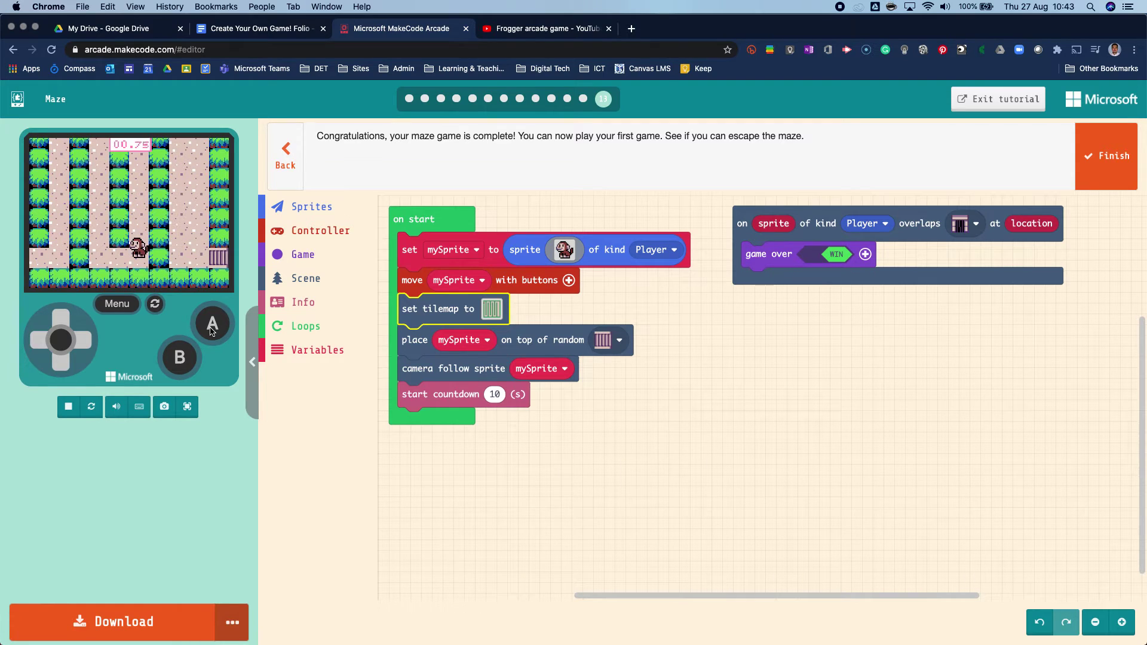
key("Left")
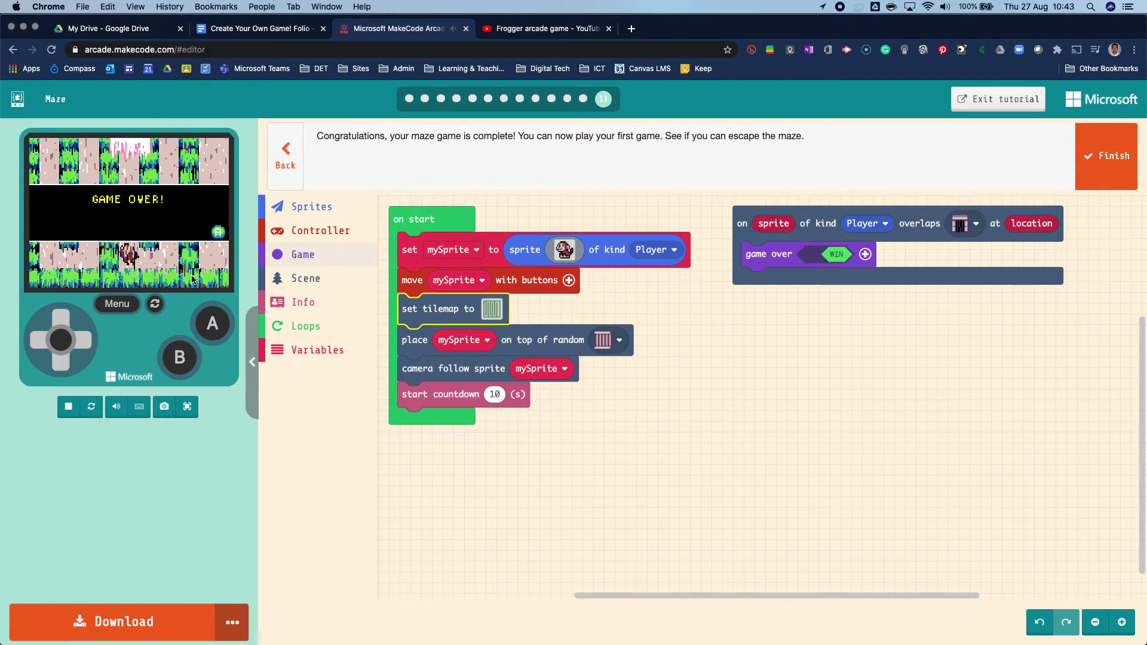
left_click(216, 324)
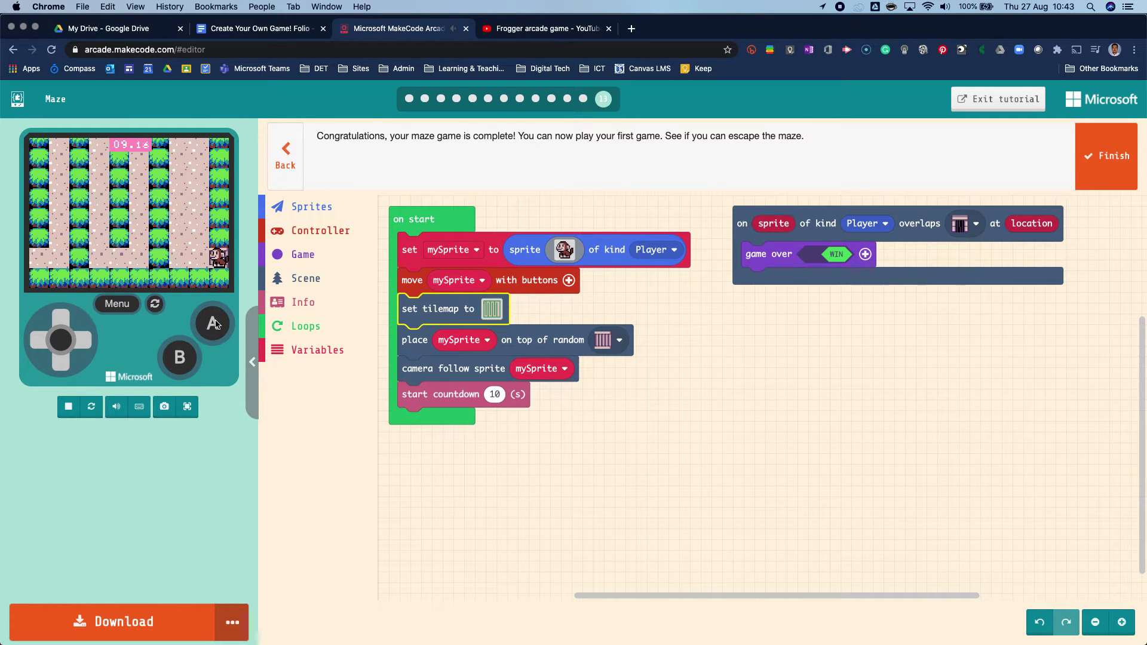
key("Left")
key("Up")
key("Up")
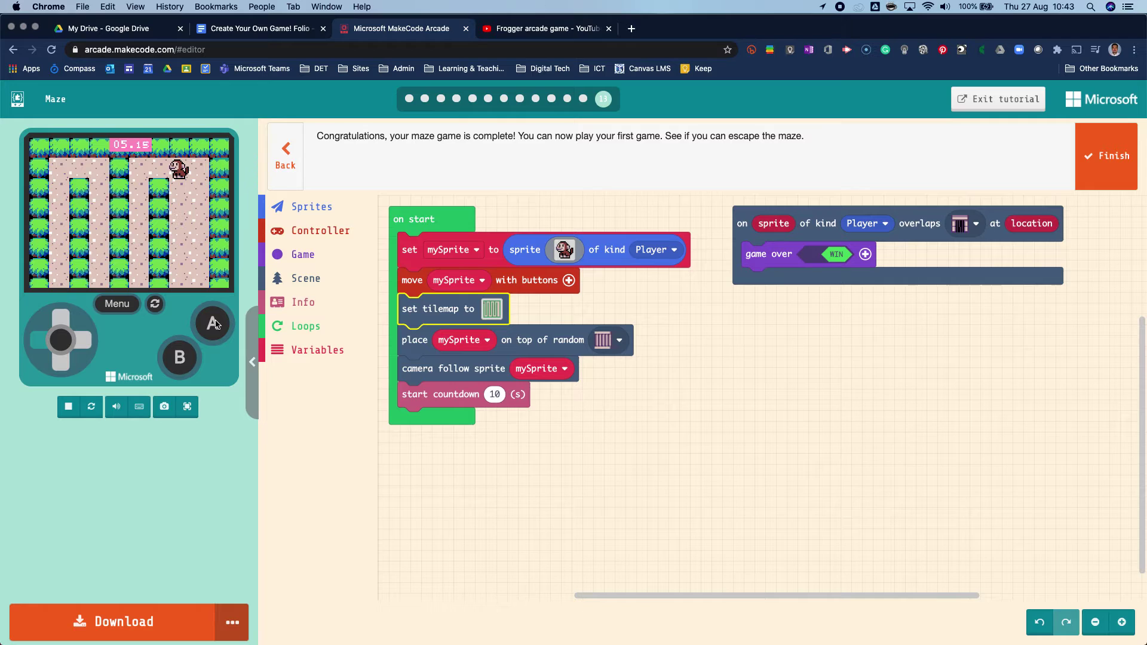
key("Left")
key("Down")
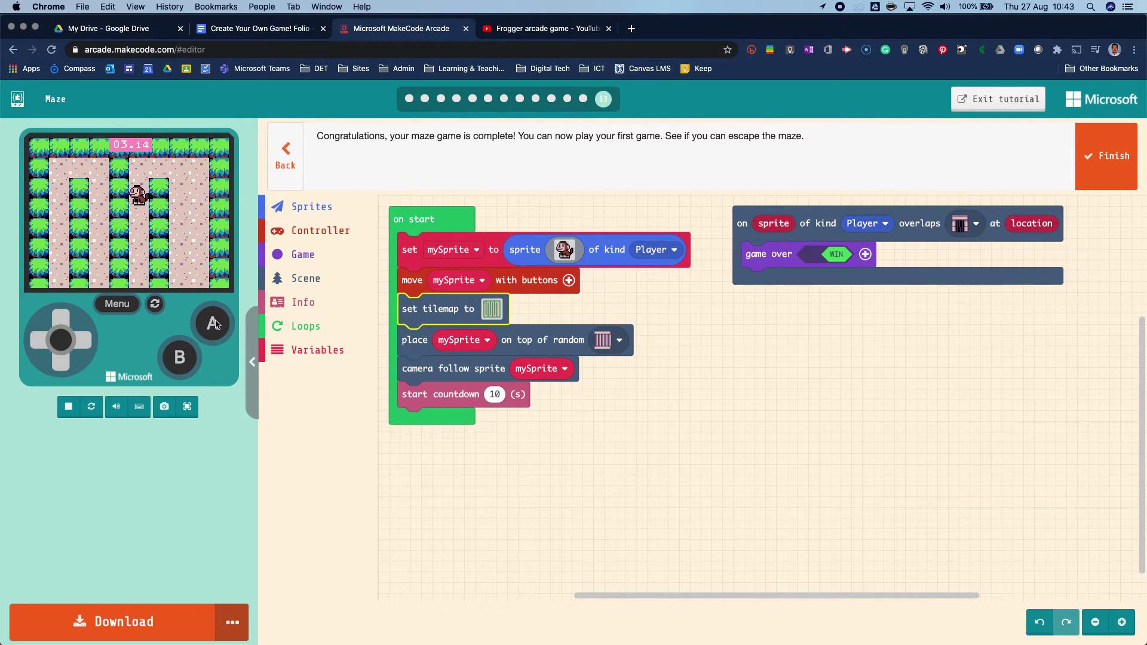
- Set the start countdown block to 30 seconds
left_click(495, 394)
type("30")
left_click(535, 498)
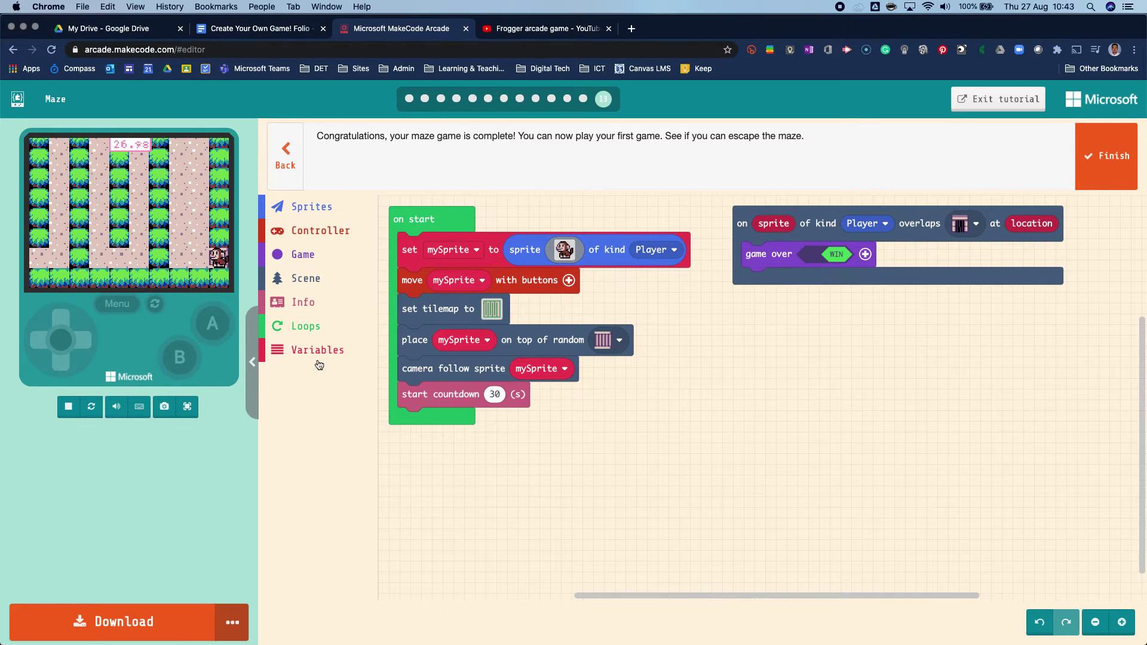
- Play the maze in the simulator, steering the monkey around the walled columns from the ladder to the exit door
left_click(172, 285)
key("Left")
key("Up")
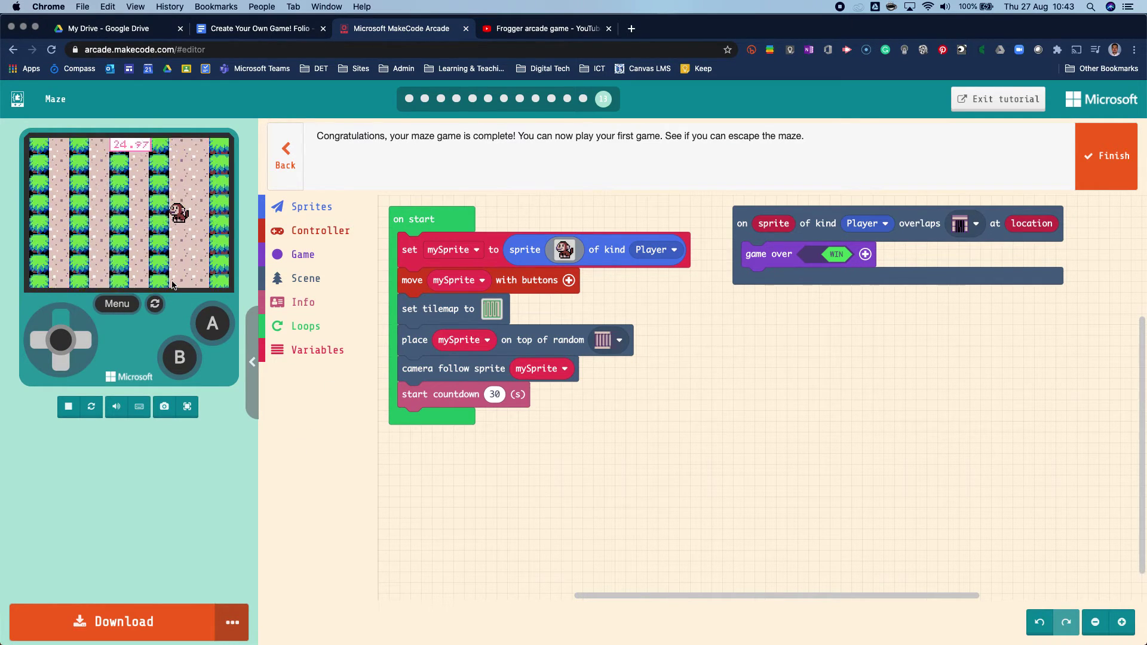
key("Left")
key("Left")
key("Up")
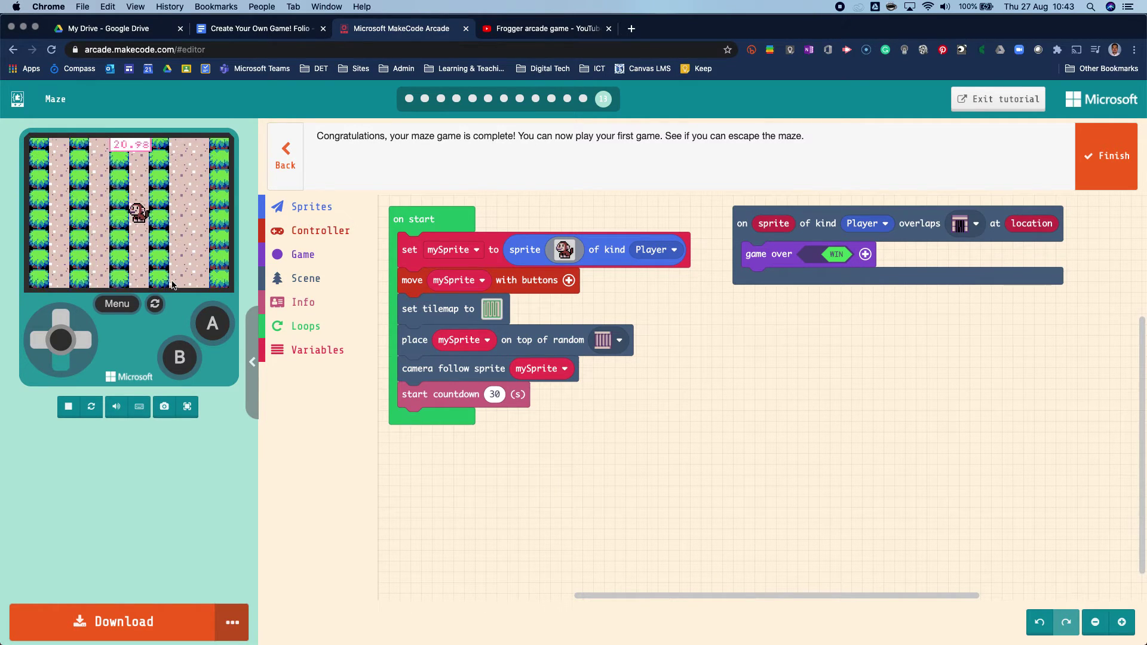
key("Left")
key("Up")
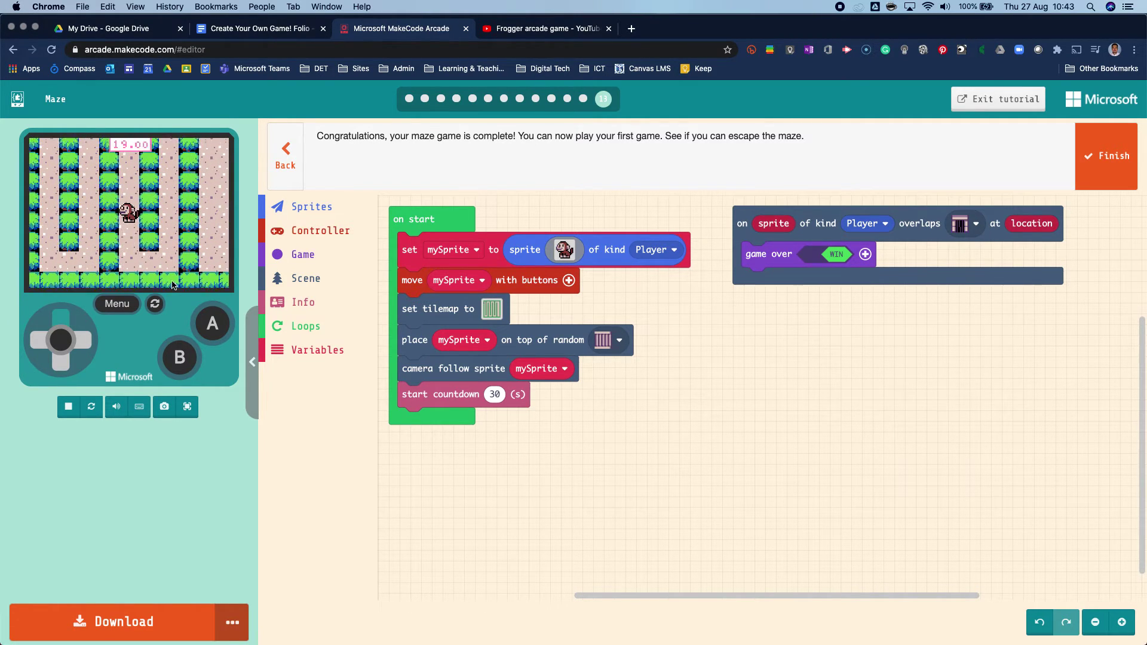
key("Left")
key("Down")
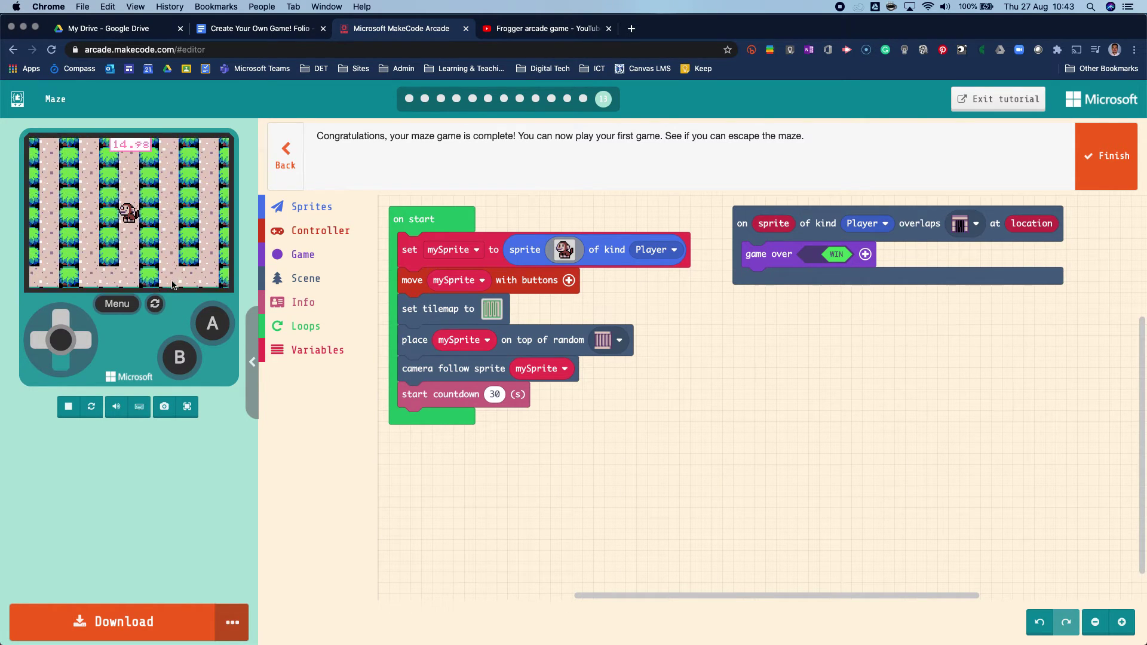
key("Down")
key("Down")
key("Left")
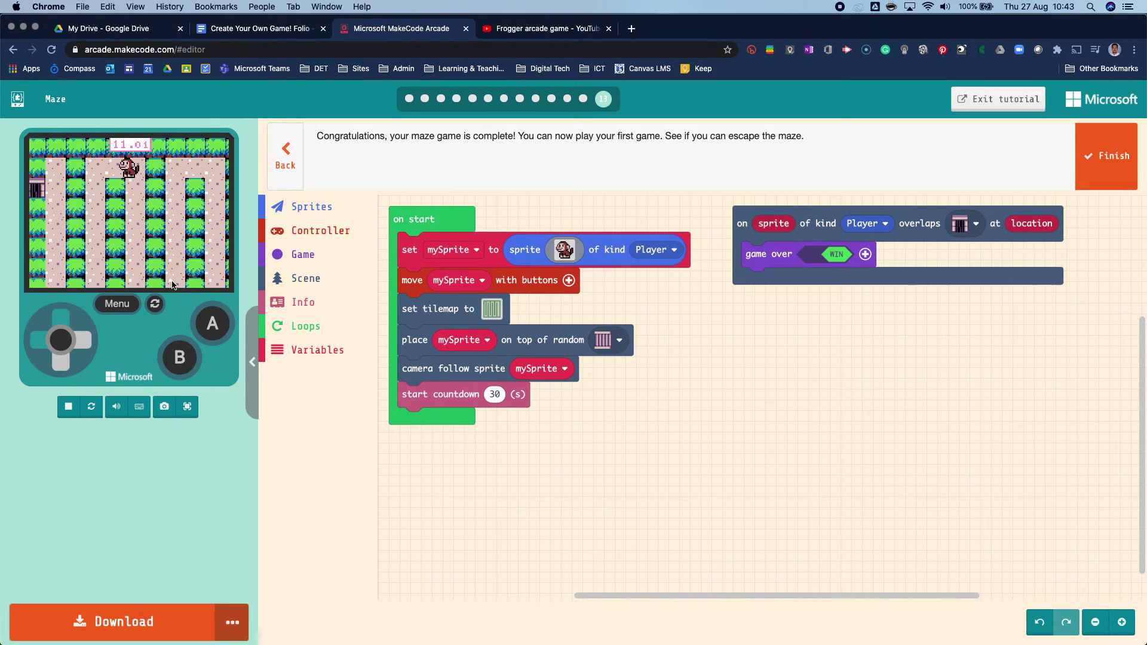
key("Left")
key("Down")
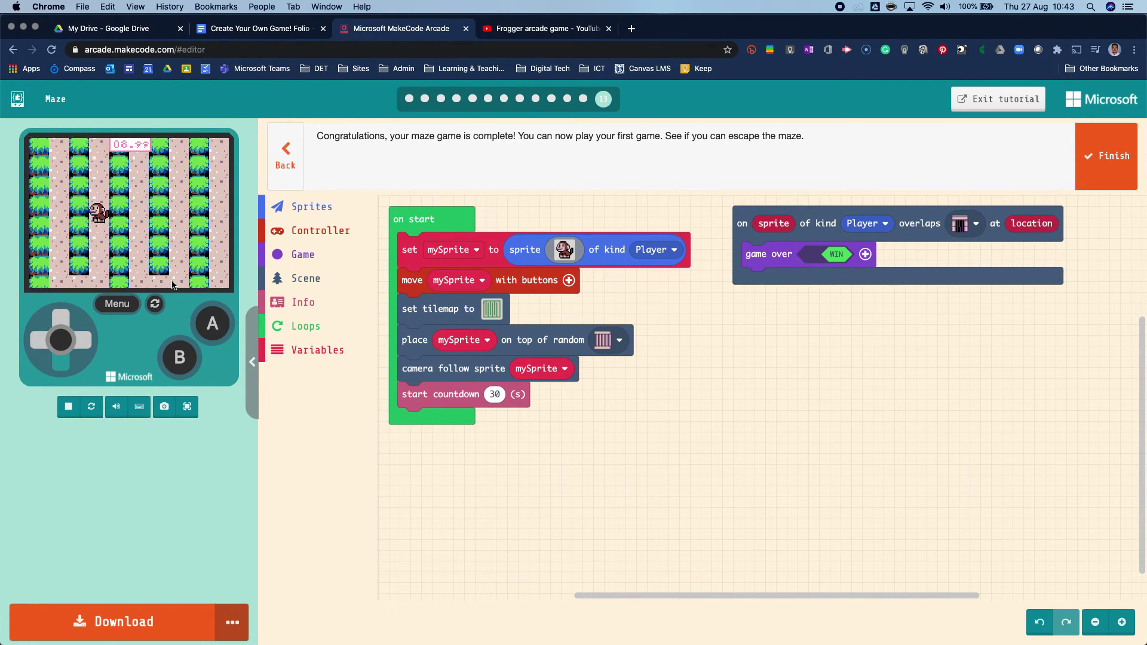
key("Left")
key("Up")
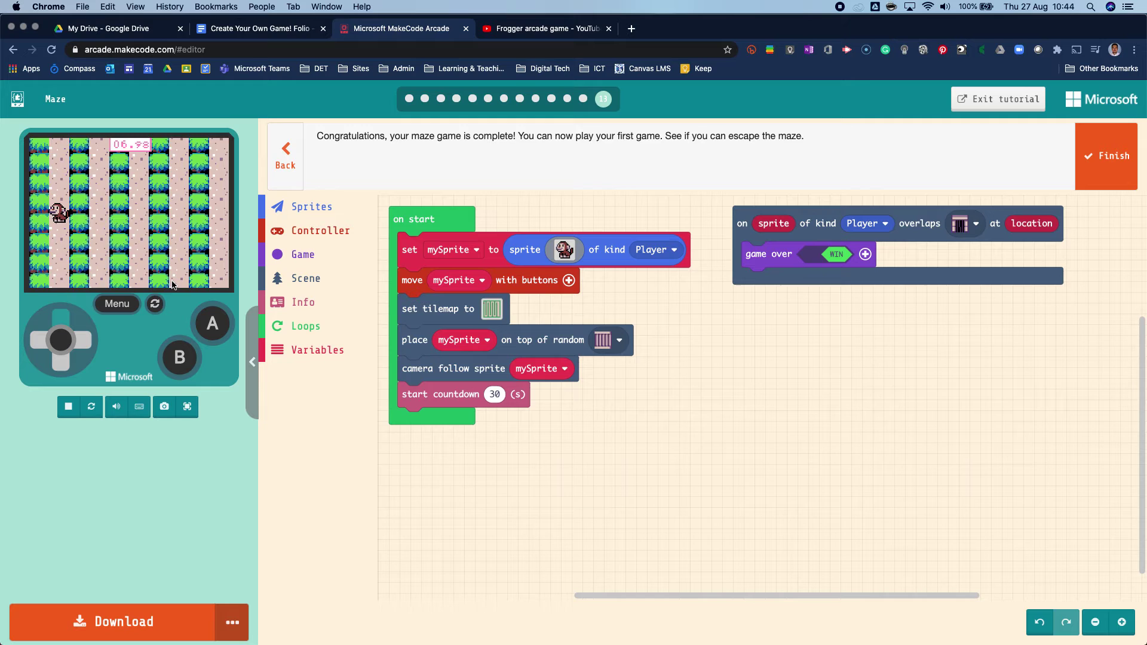
key("Left")
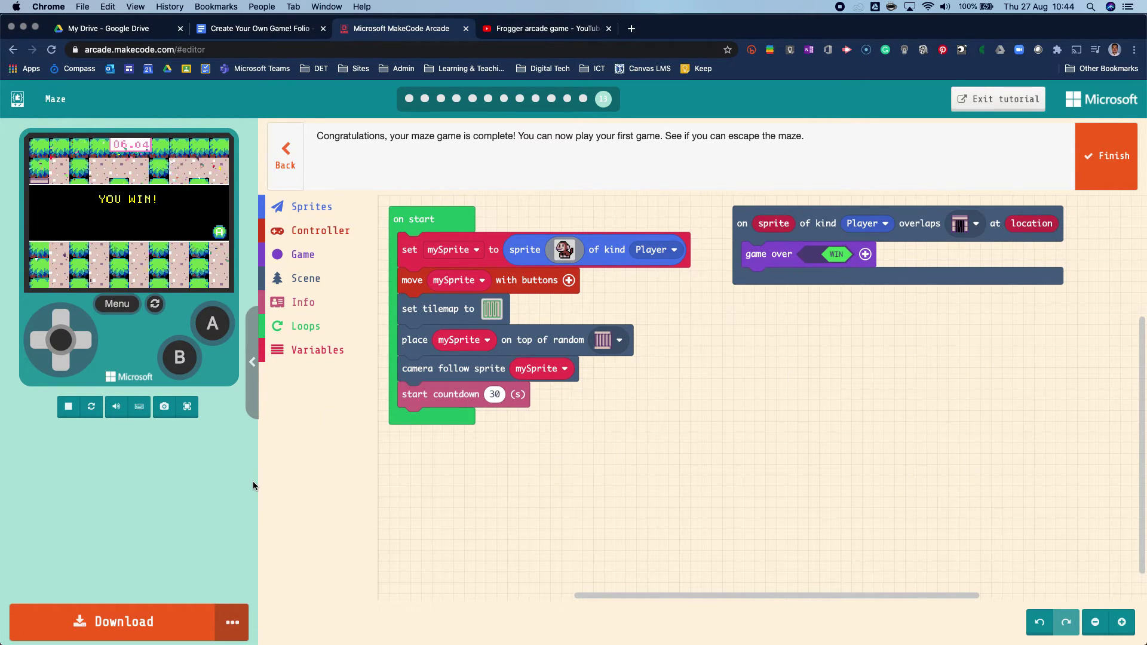
- Check the extra download options for putting the game on a hardware device
left_click(238, 621)
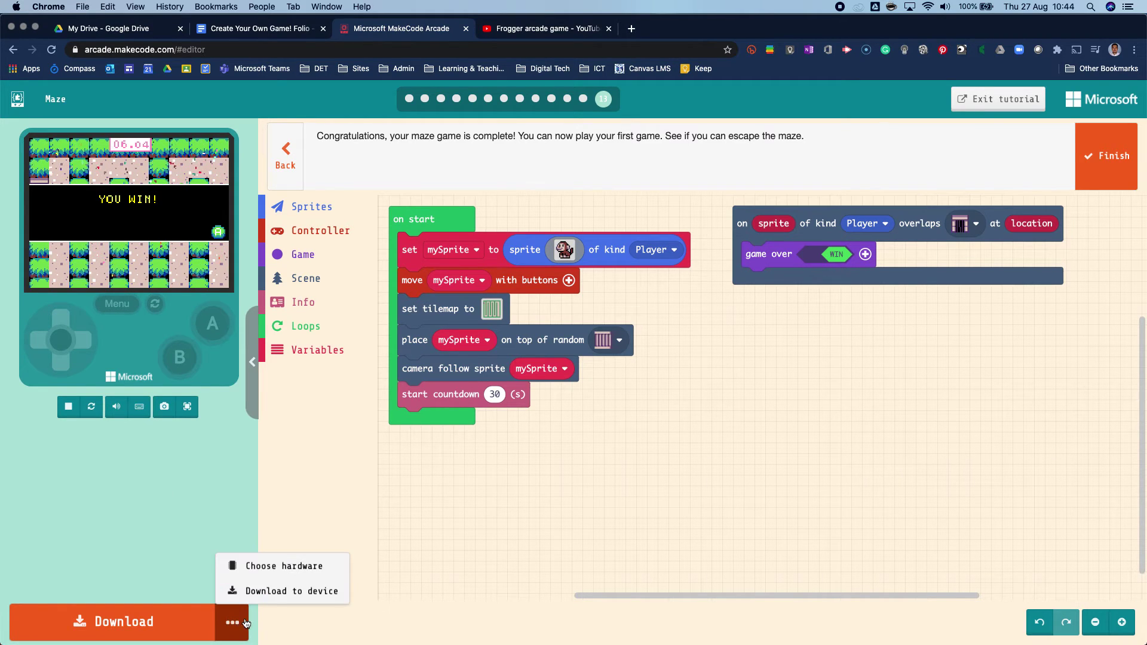
left_click(156, 518)
left_click(232, 622)
- Open arcade.makecode.com in a new browser tab and browse down the home page to the Hardware section
left_click(632, 30)
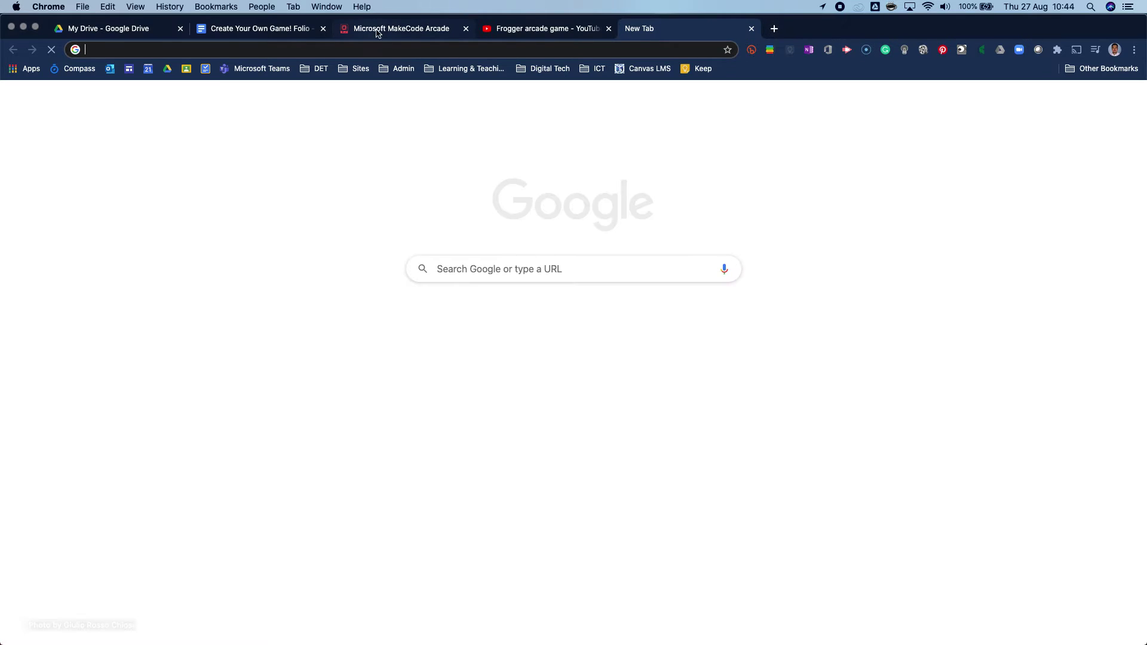
left_click(378, 31)
left_click(631, 28)
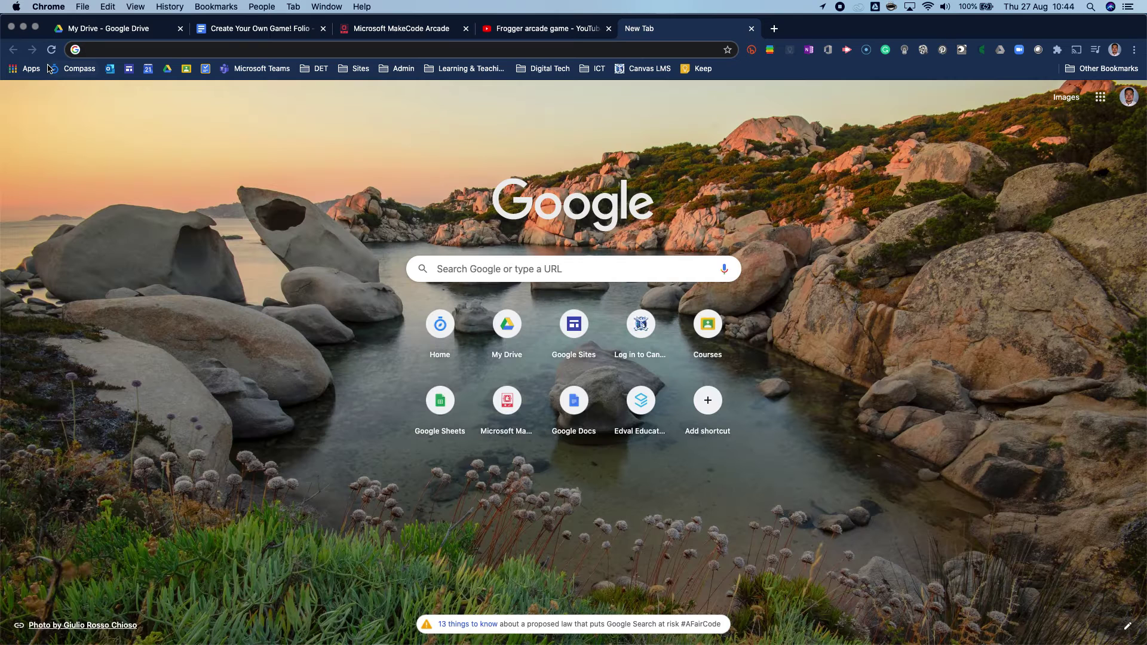
type("arcade.makecode.com/#")
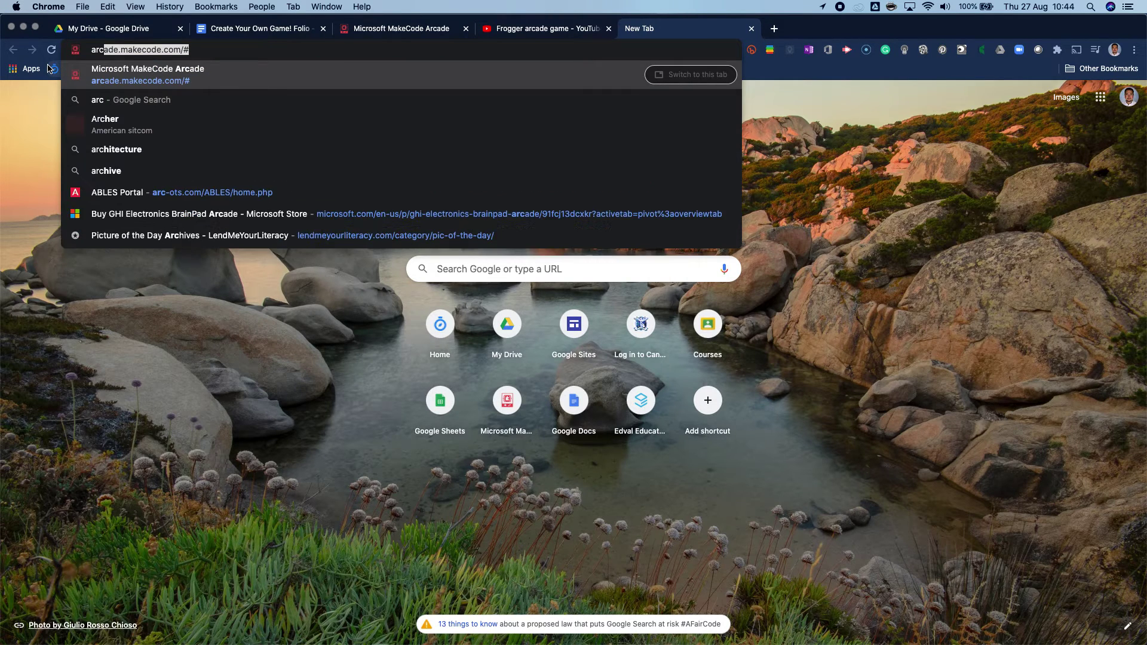
key("Return")
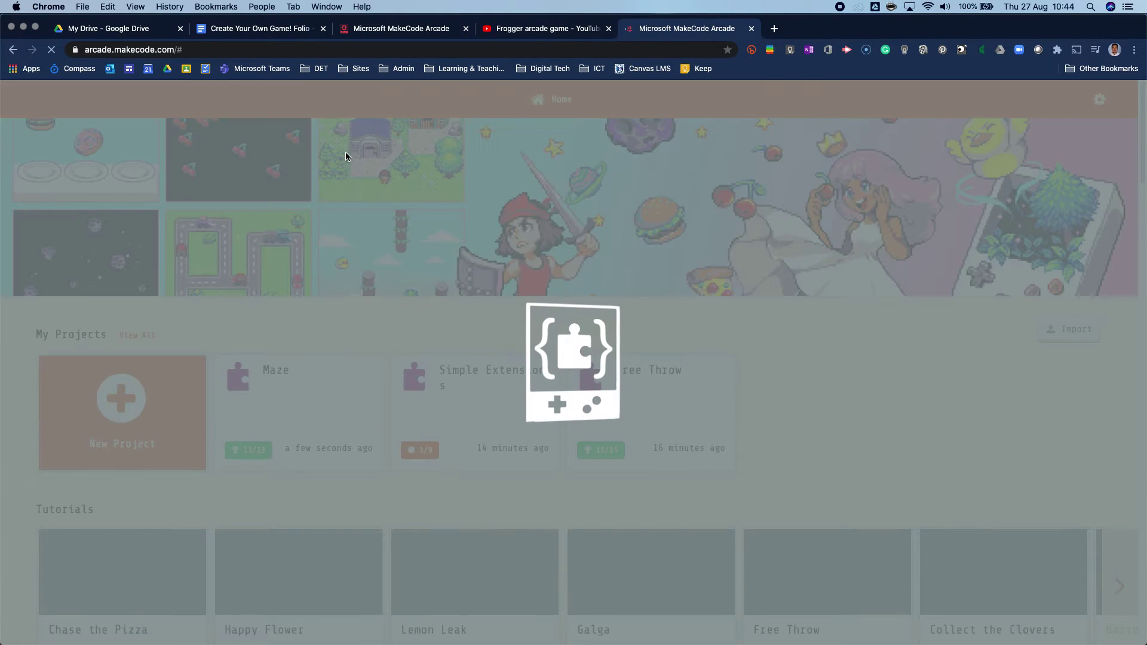
scroll(372, 179, "down", 15)
scroll(375, 184, "down", 10)
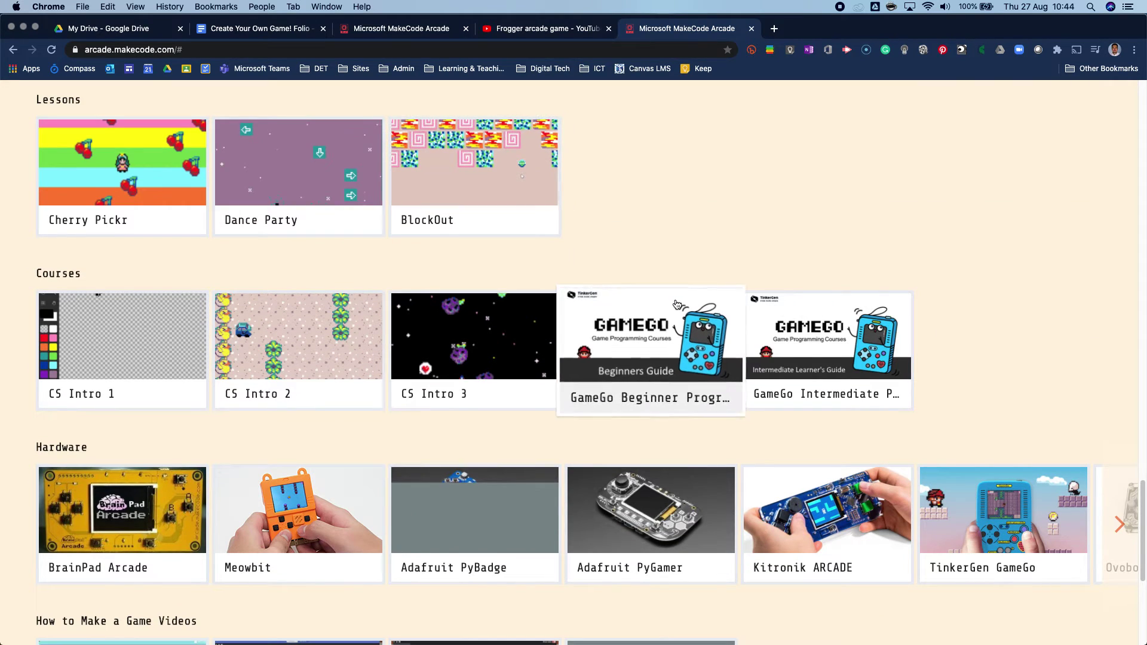
- Look over the hardware devices, return to the Maze project and view the hardware choices for downloading the game
scroll(830, 513, "down", 1)
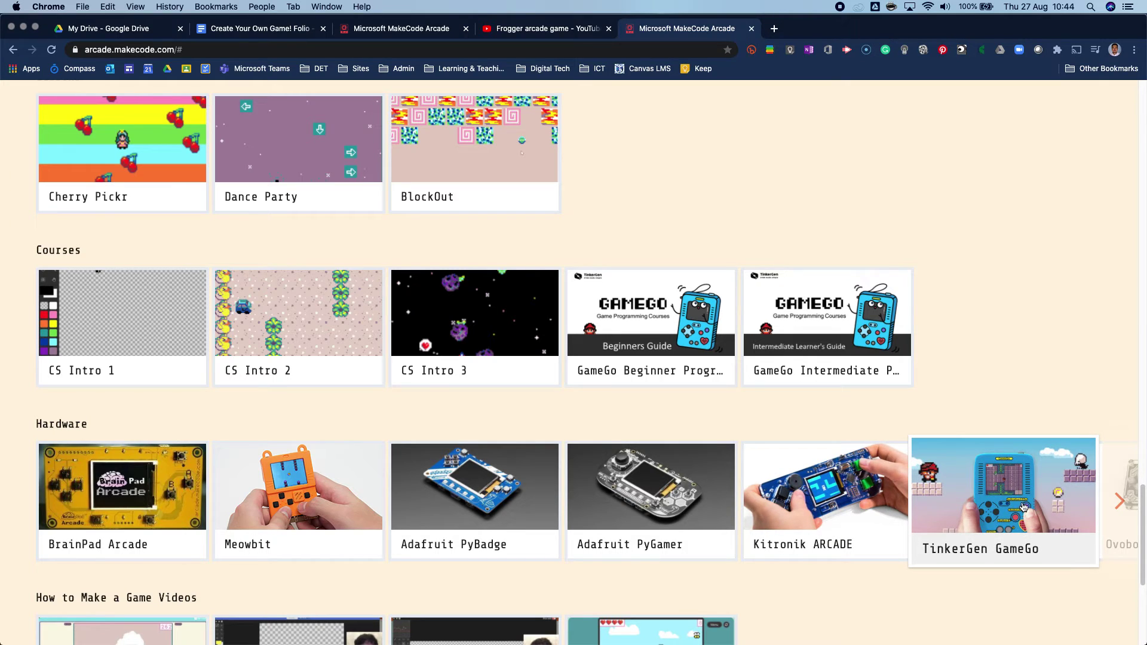
left_click(424, 29)
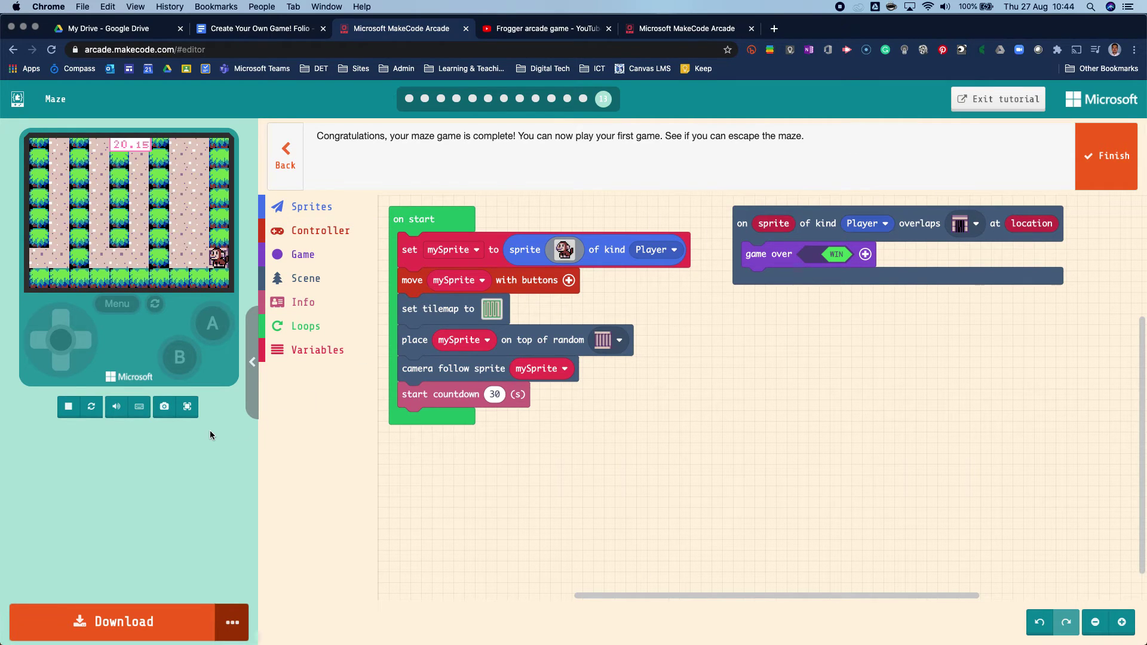
left_click(178, 632)
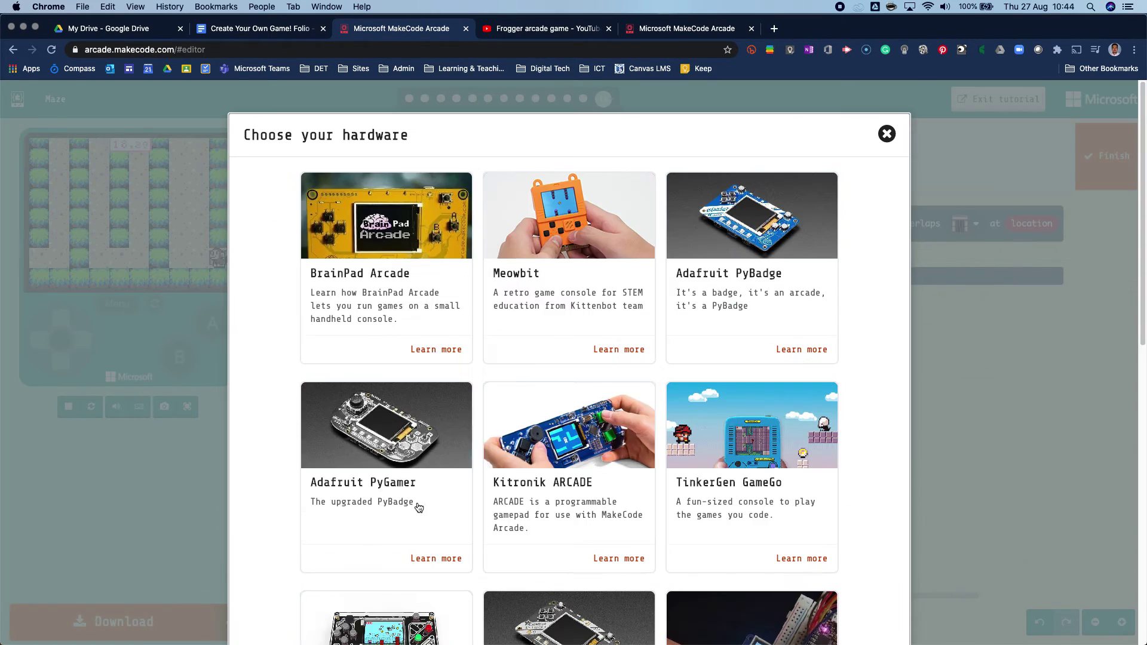
left_click(886, 131)
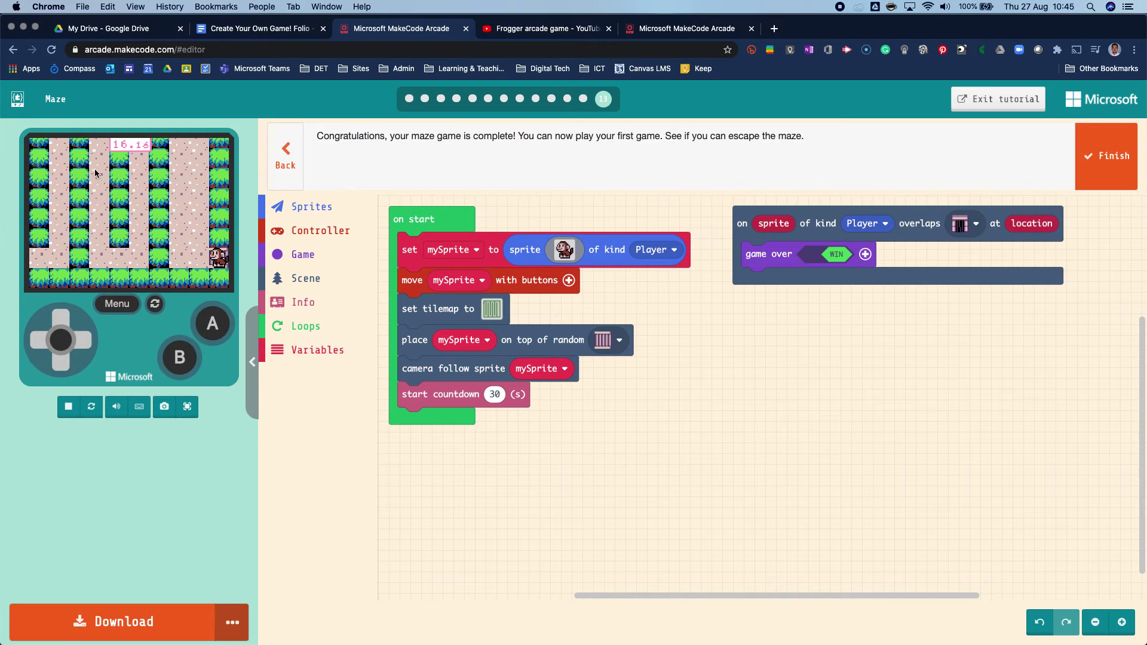
- Hide and restore the simulator beside the Maze blocks, and check the extra download options
left_click(252, 362)
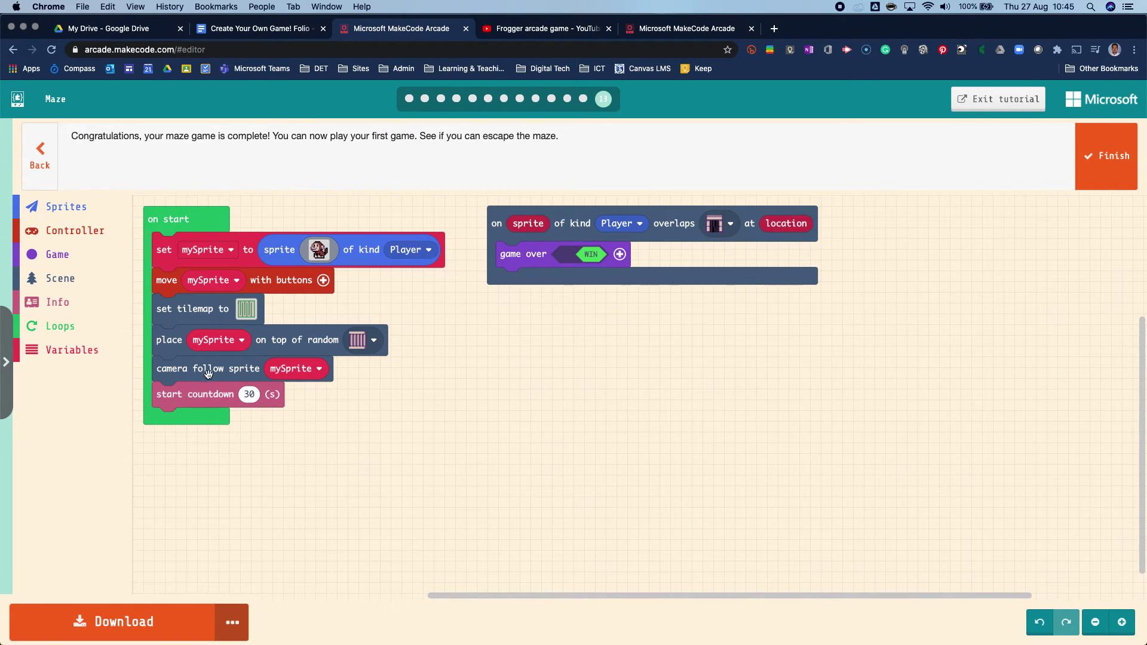
left_click(6, 357)
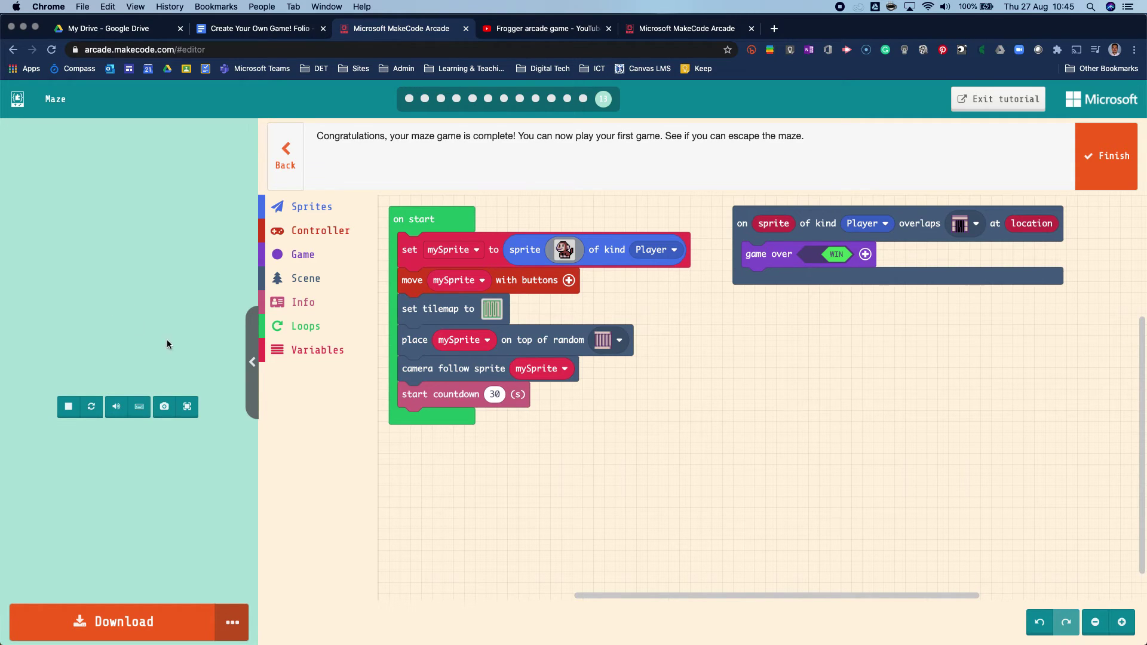
left_click(231, 623)
left_click(123, 519)
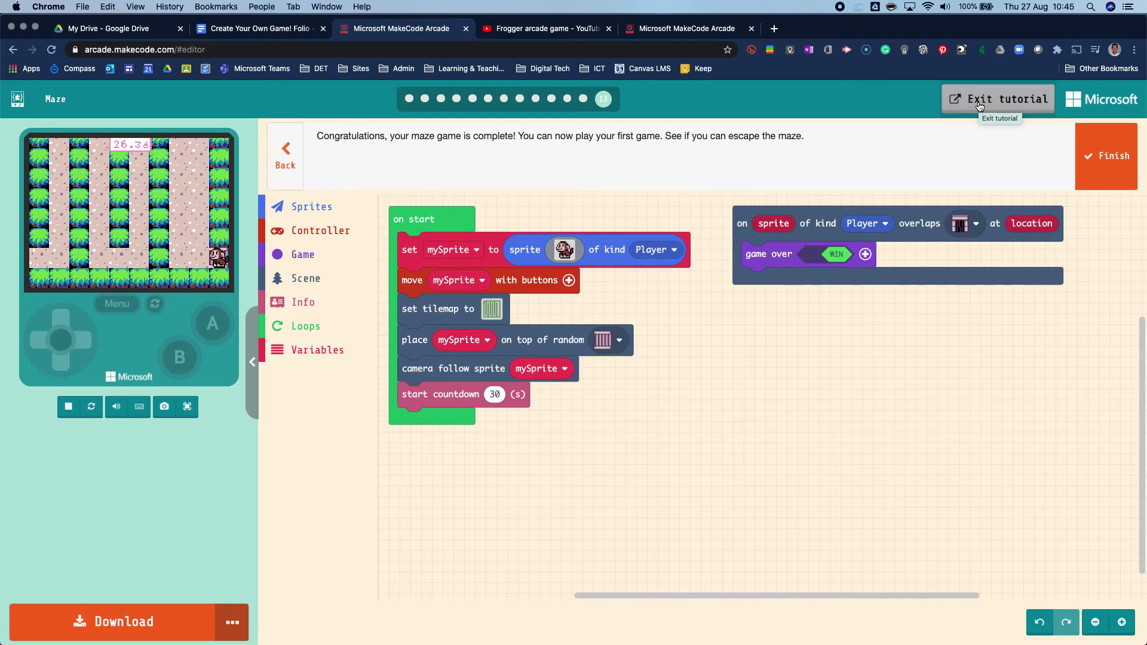
- Finish the tutorial and publish the project under the name Maze
left_click(1096, 155)
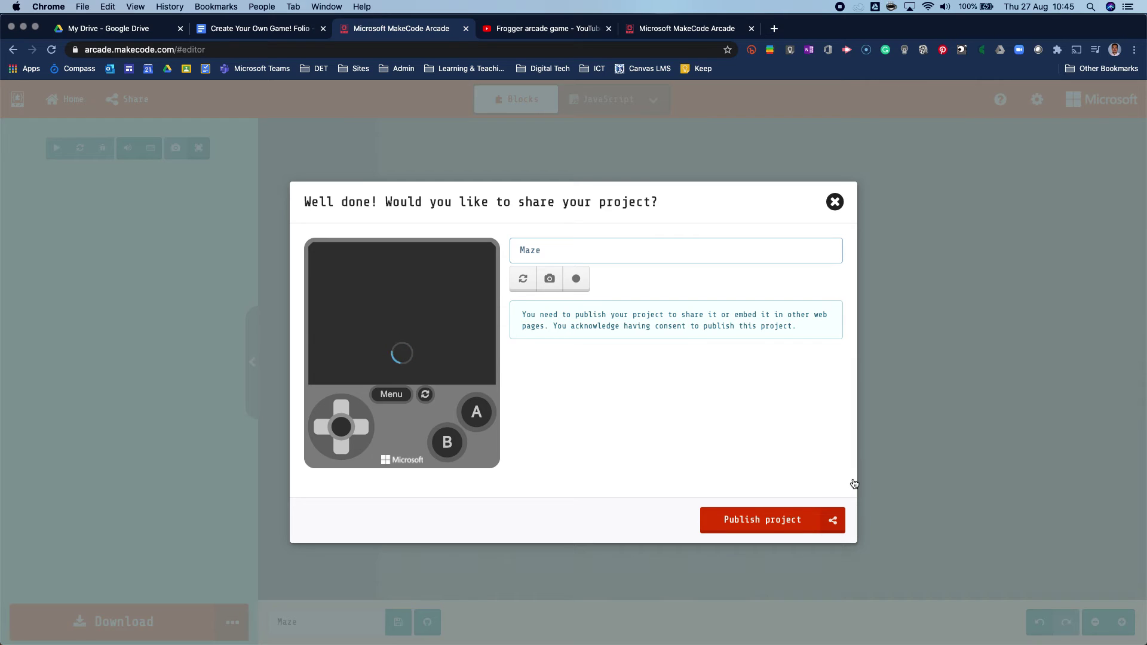
left_click(827, 530)
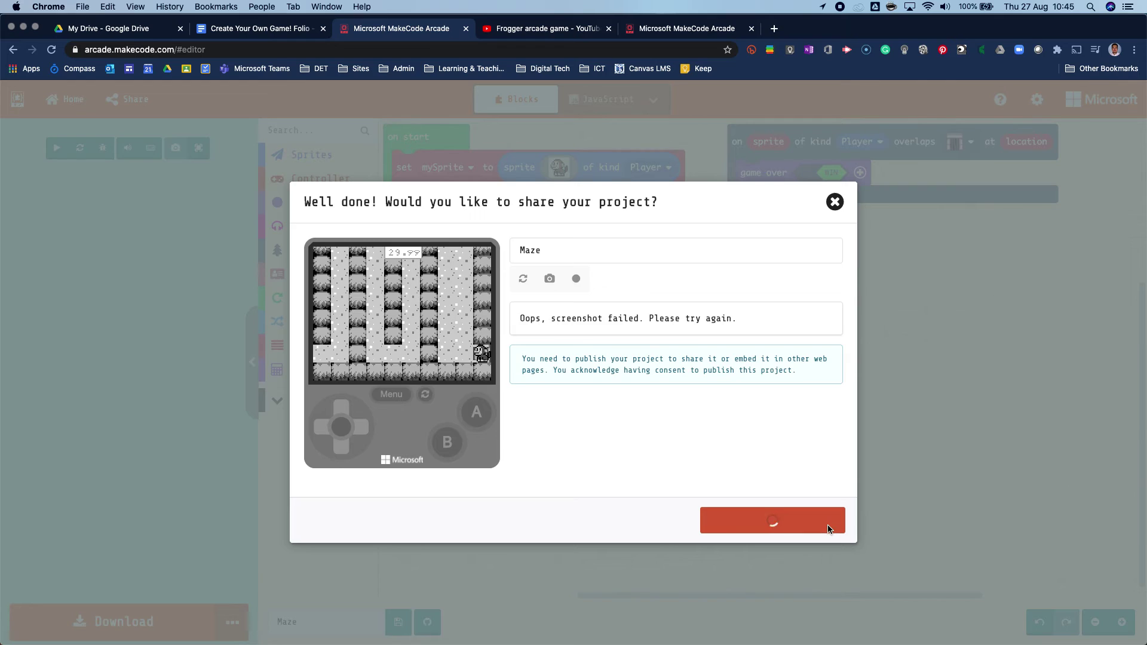
- Copy the published project's share link and close the sharing dialog
left_click_drag(531, 362, 303, 362)
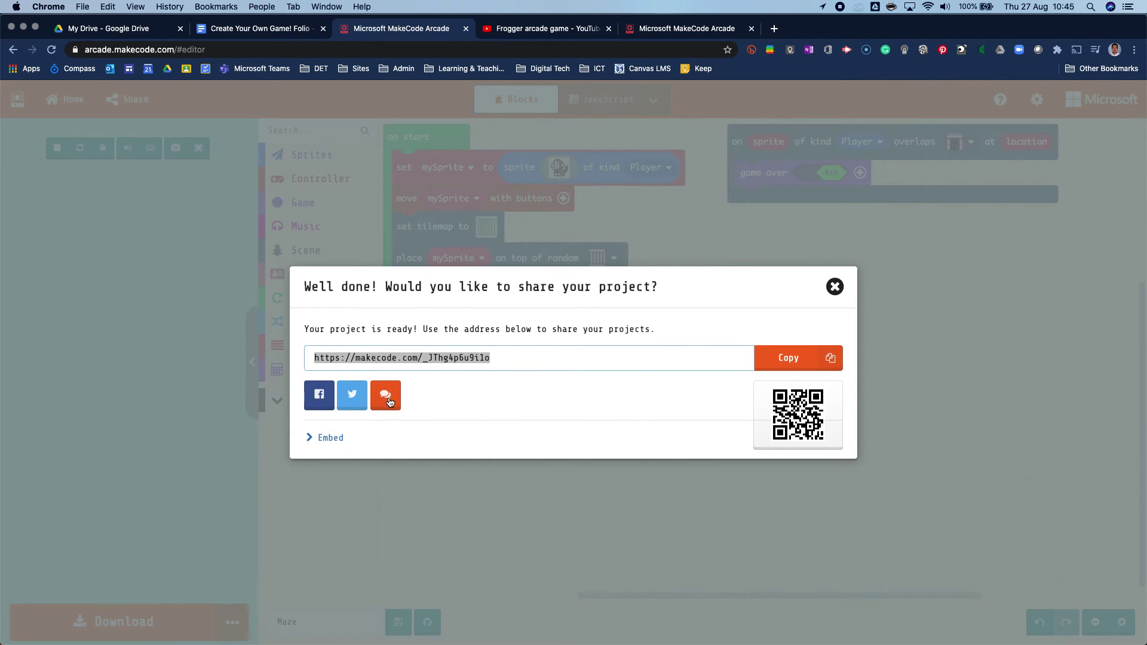
double_click(191, 50)
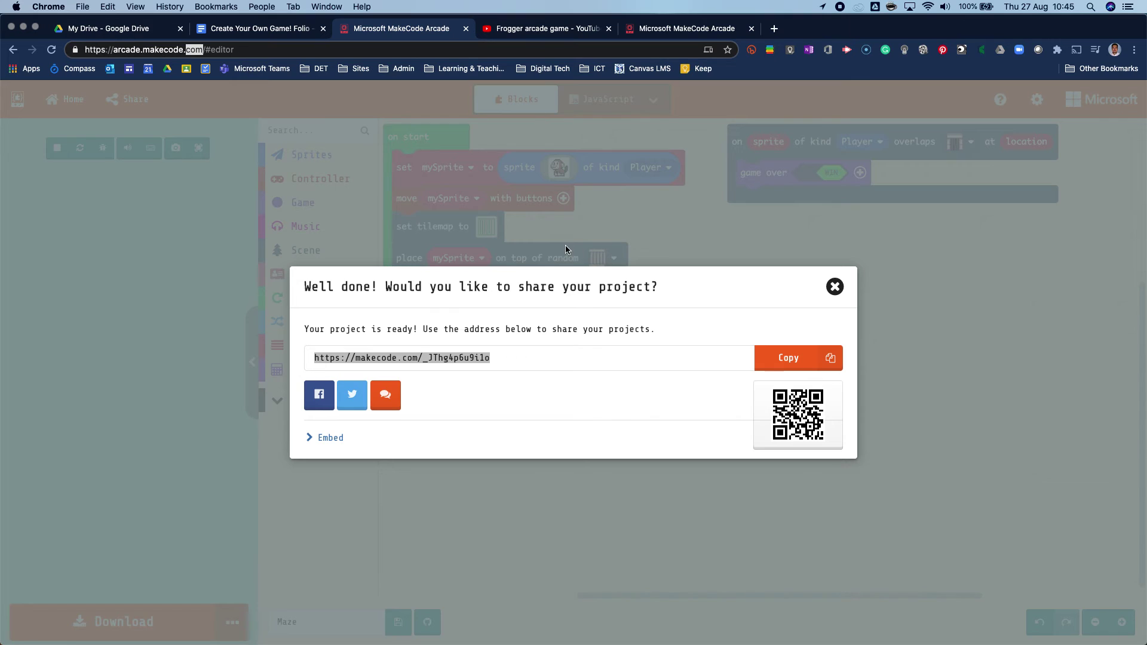
left_click(566, 409)
left_click(778, 358)
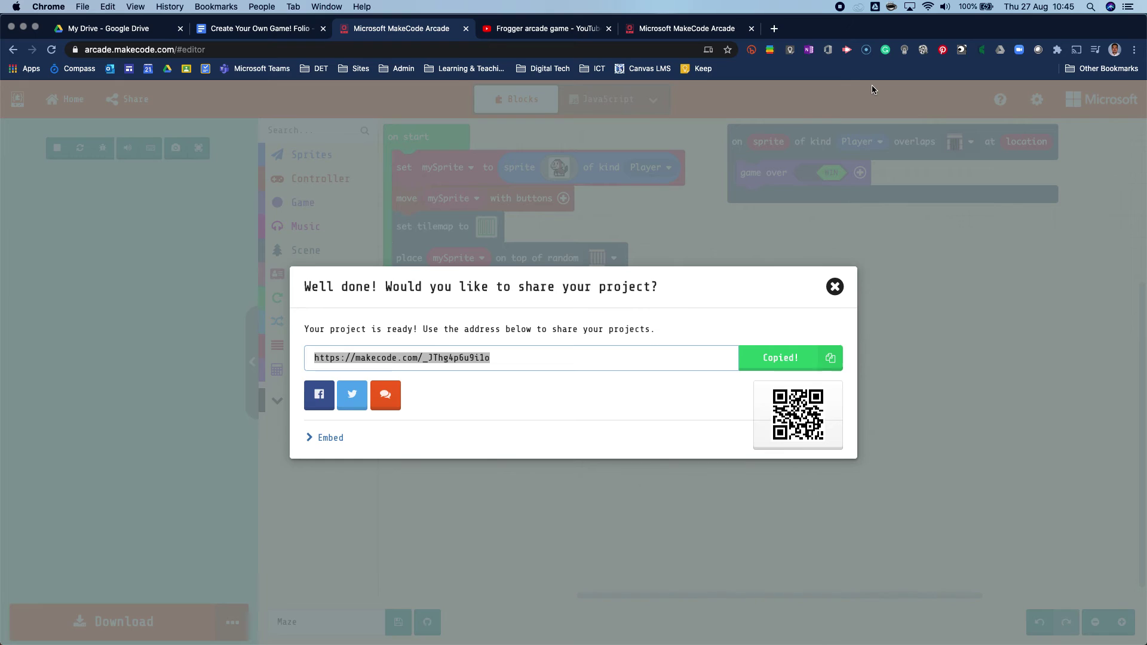
left_click(835, 288)
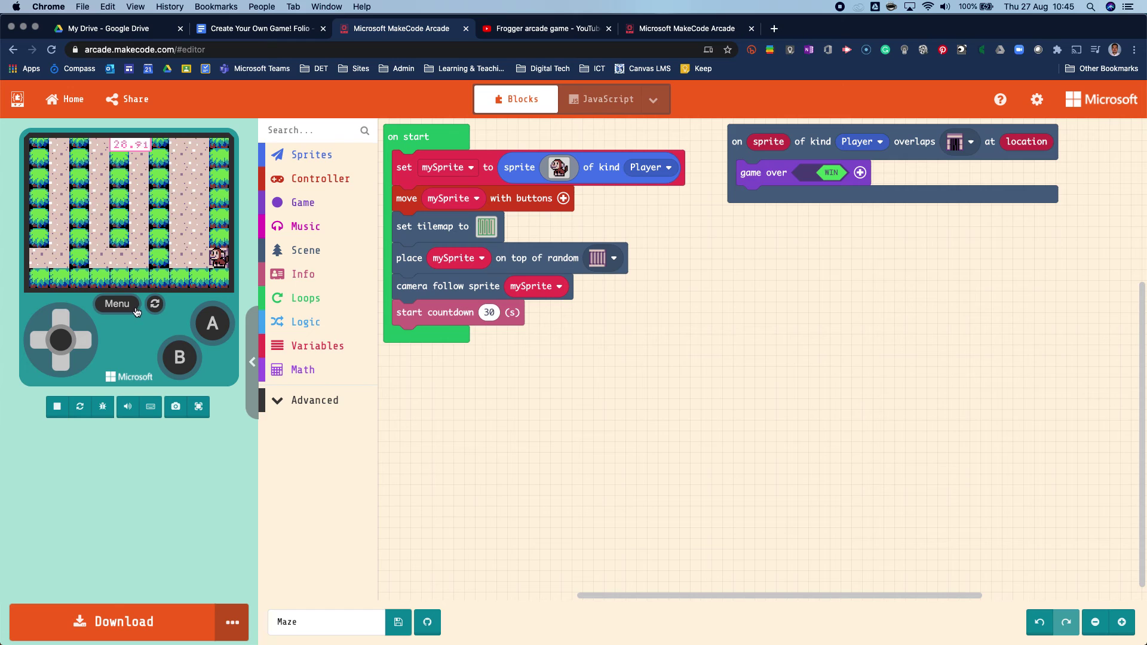
- Stop the simulator and check which text languages the Maze code can be shown in
left_click(56, 406)
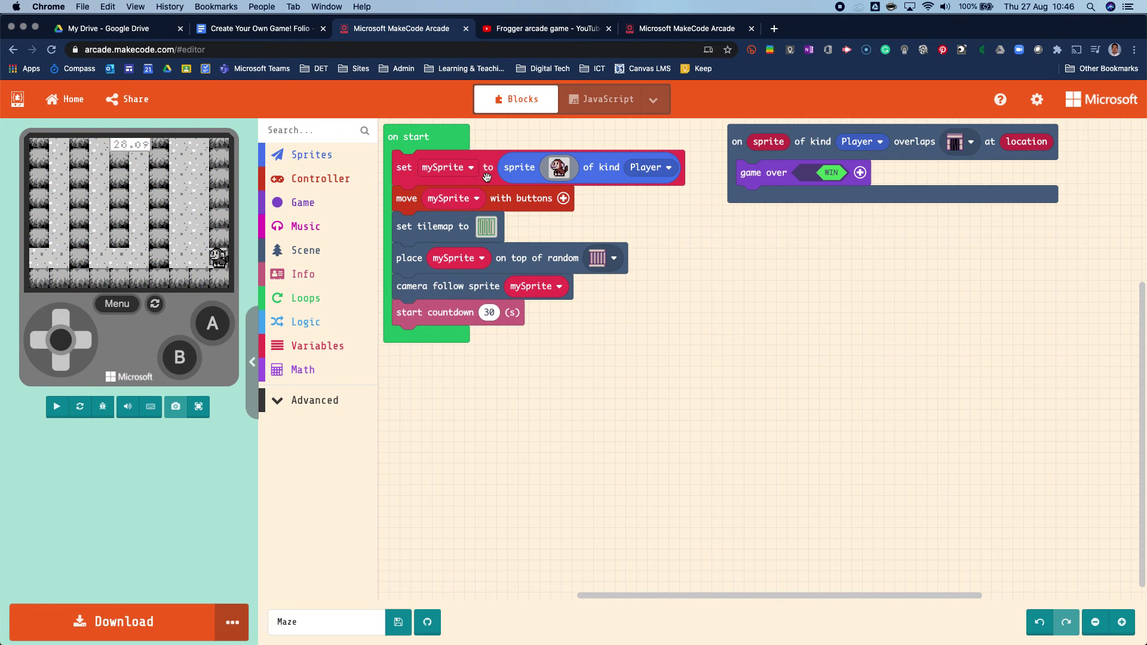
left_click(651, 101)
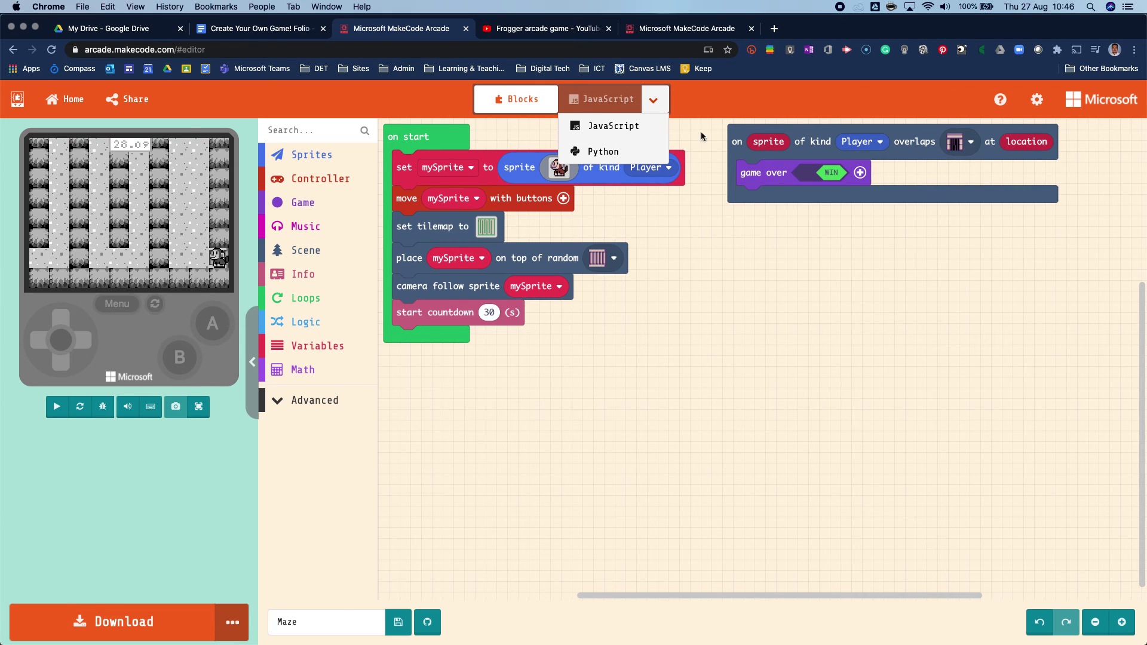
left_click(726, 95)
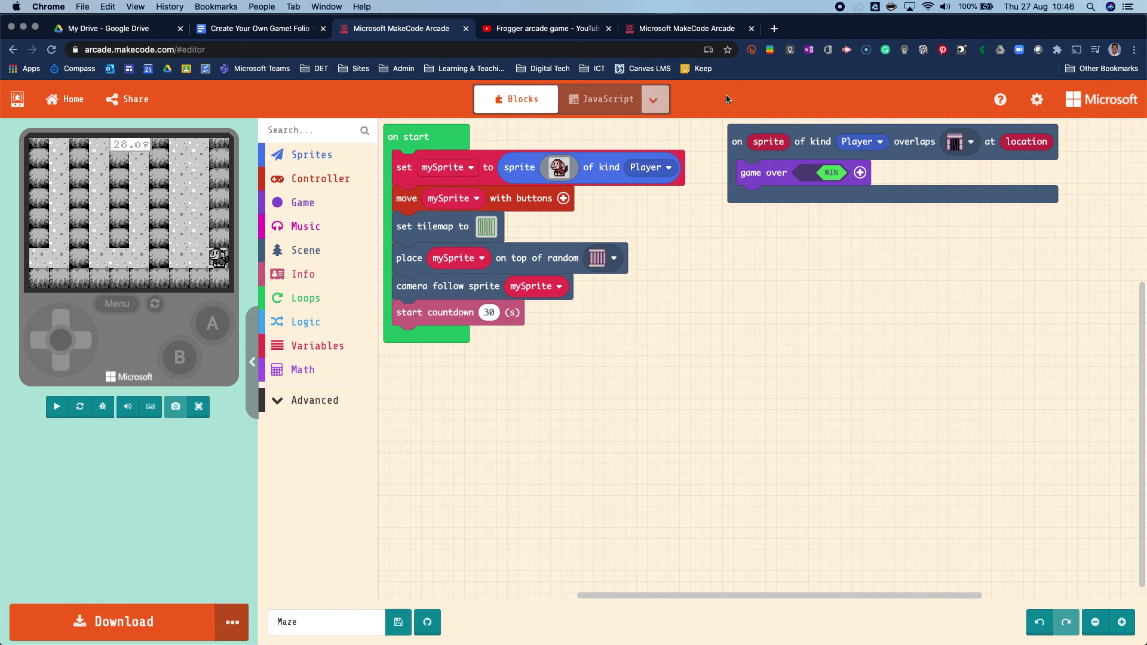
- View the game's code in JavaScript, including the full length of the tilemap line, and return to the Blocks view
left_click(600, 105)
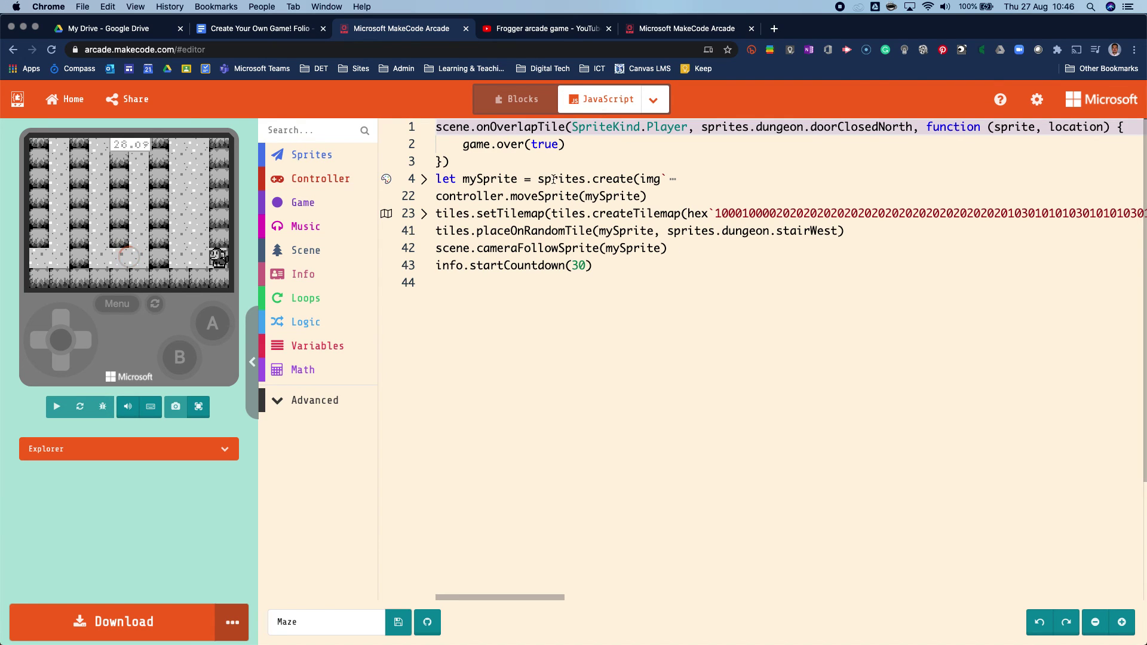
scroll(712, 577, "right", 15)
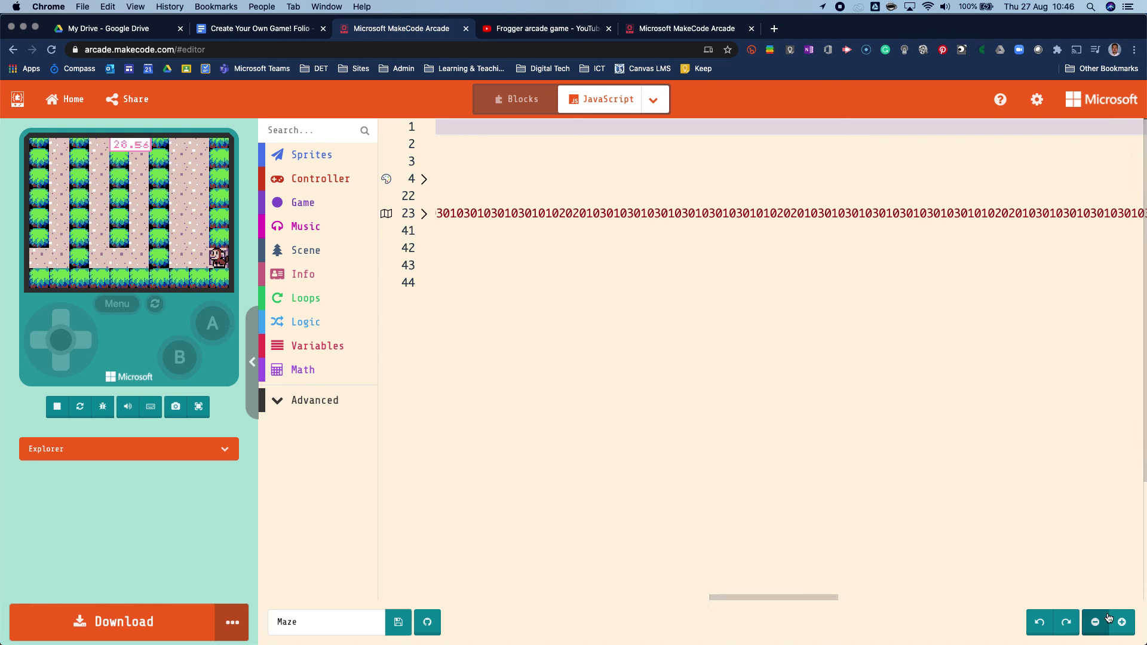
left_click_drag(747, 597, 958, 598)
left_click_drag(1100, 606, 391, 597)
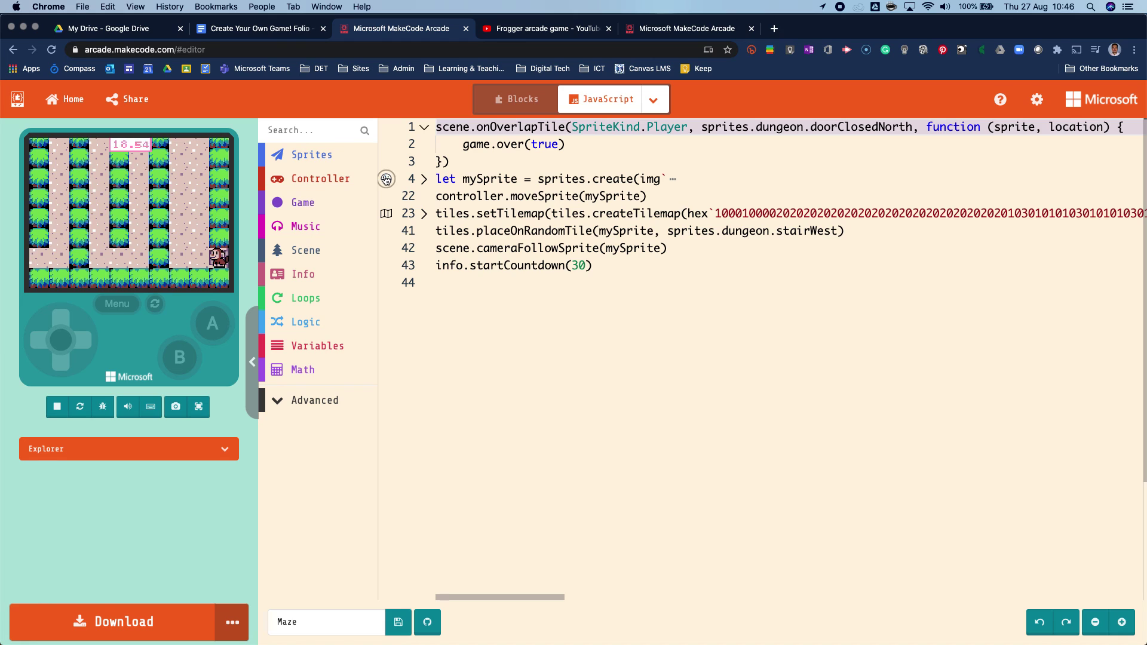
left_click(512, 103)
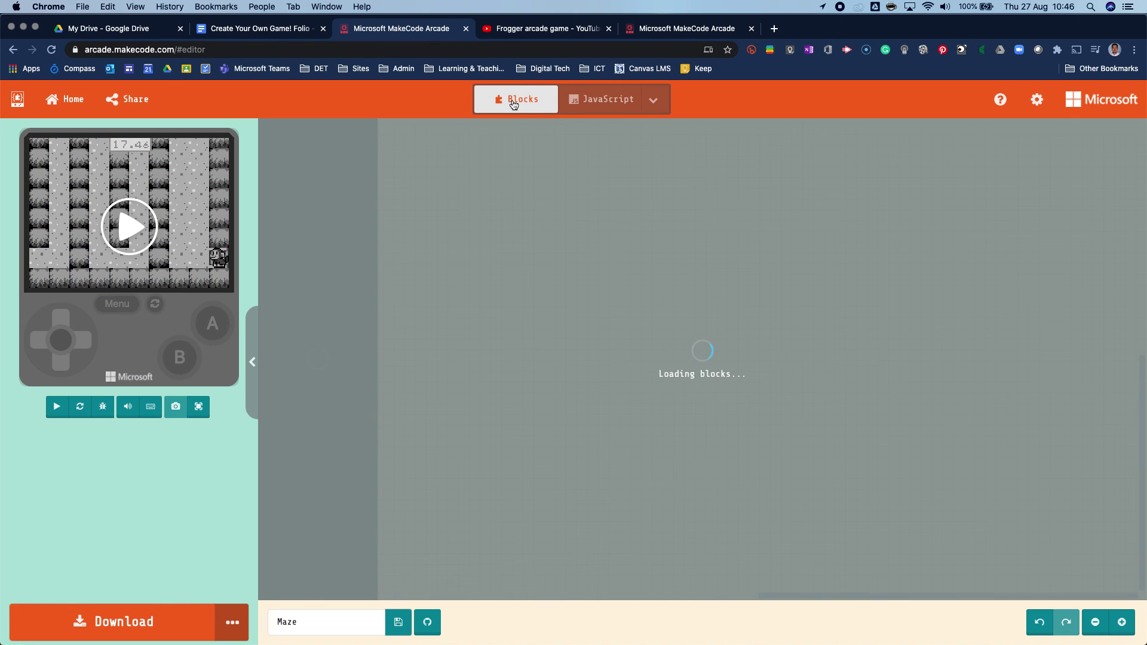